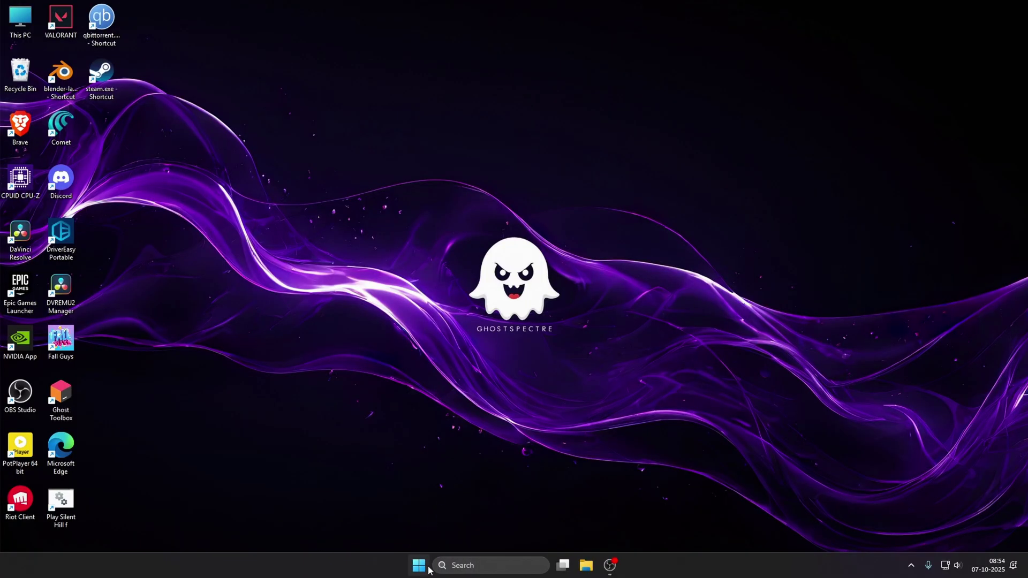
Launch RivalsPorting and dismiss its startup exception to continue to the home page.
left_click(419, 566)
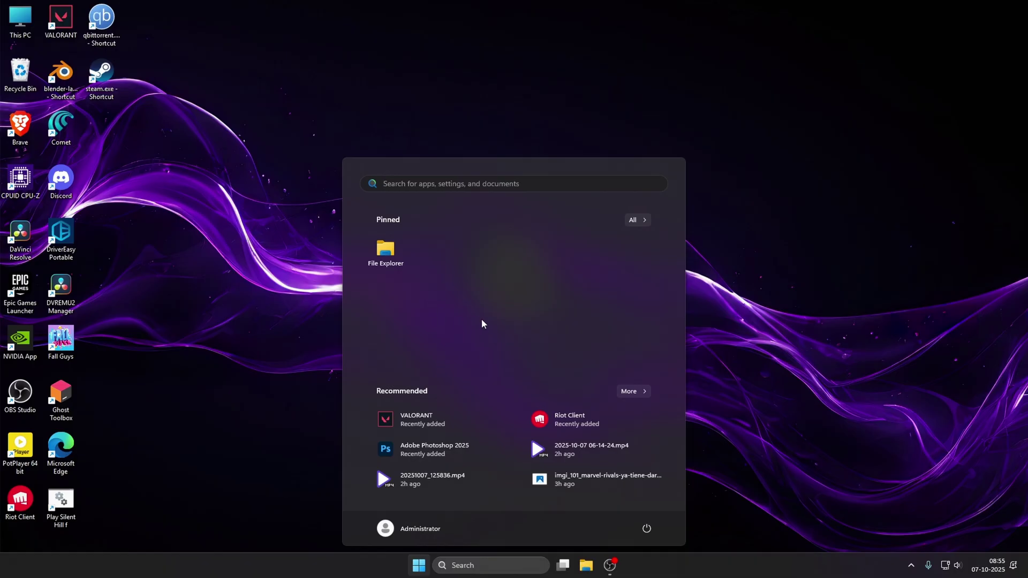
type("riv")
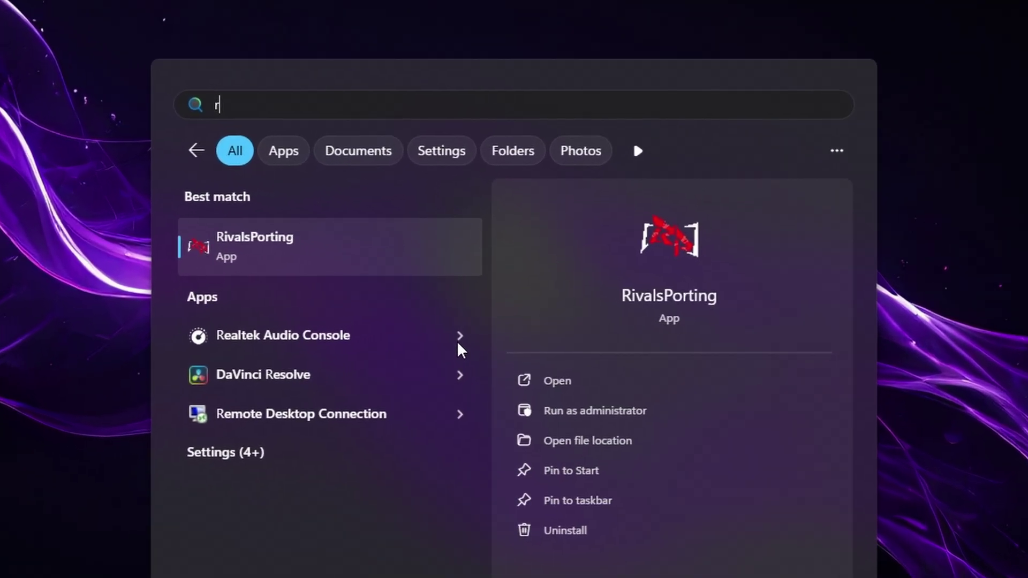
key("Return")
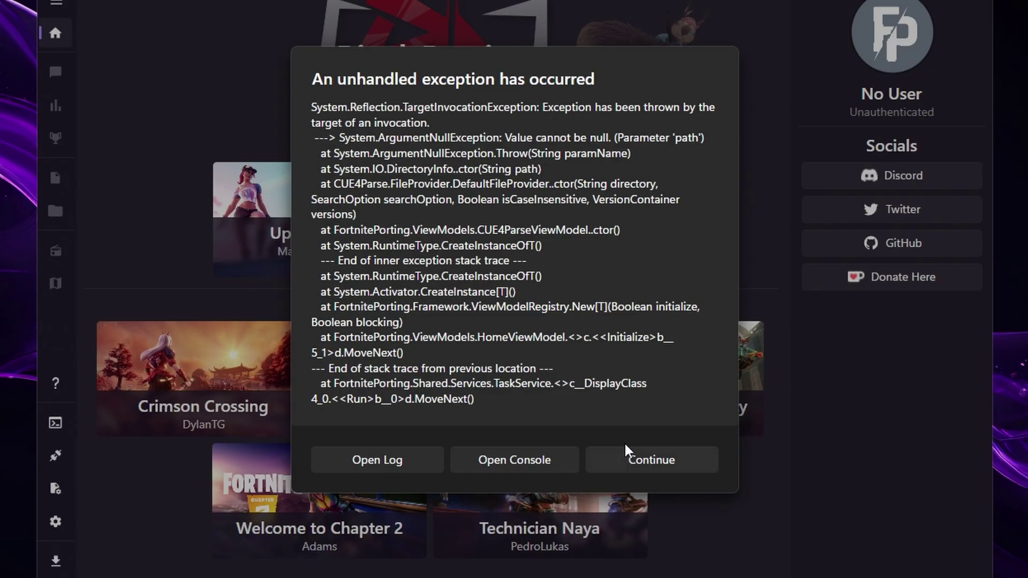
left_click(666, 460)
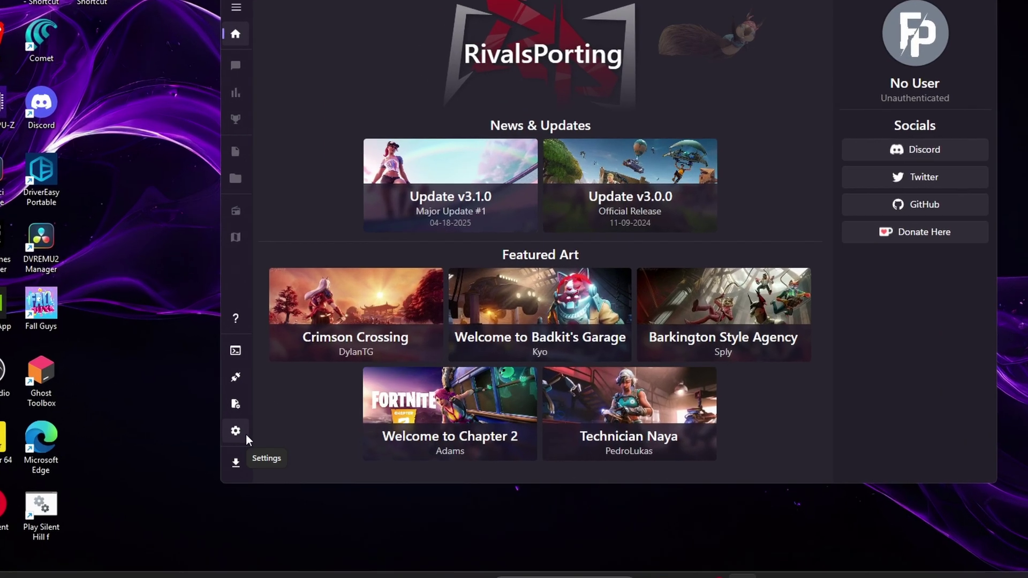
Open the Installation settings in a maximized window.
left_click(246, 435)
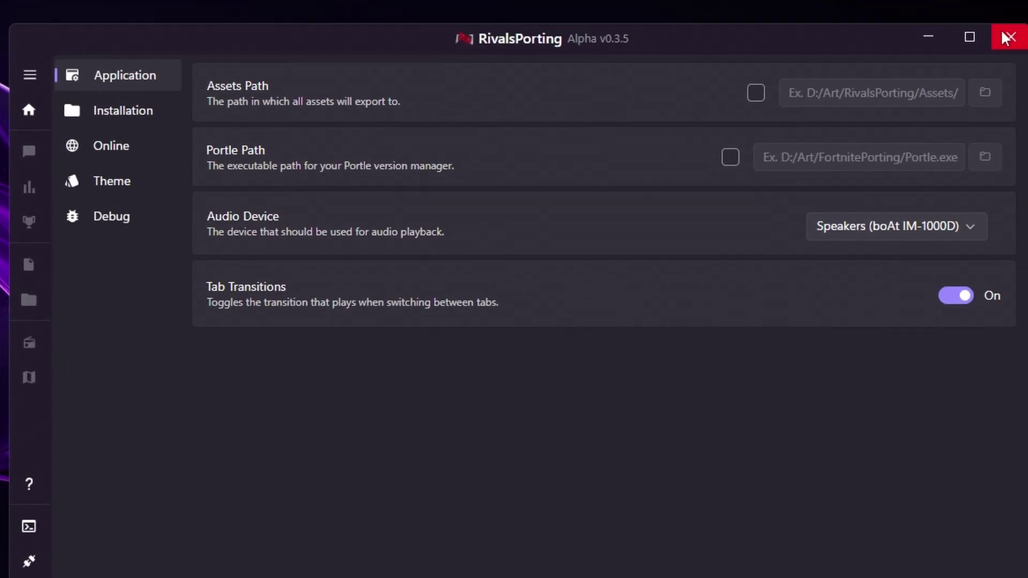
left_click(966, 37)
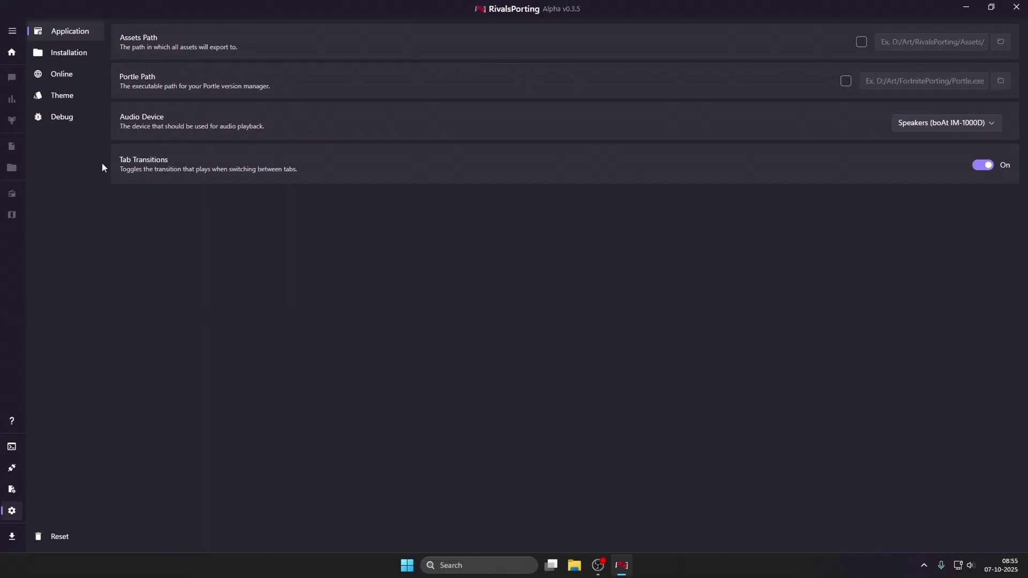
left_click(81, 57)
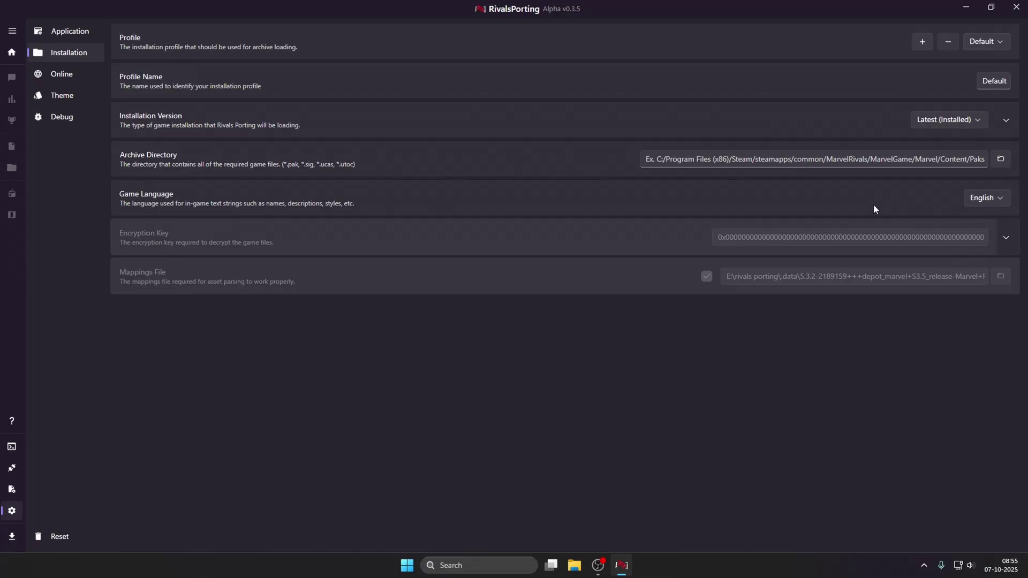
Add a new installation profile and name it Custom.
left_click(922, 43)
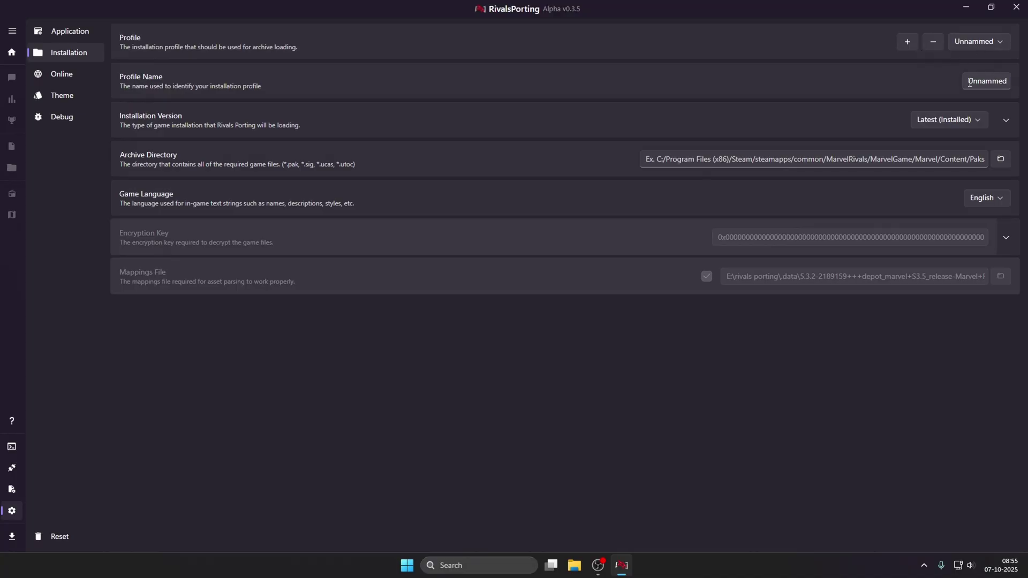
left_click_drag(969, 82, 1027, 84)
key("BackSpace")
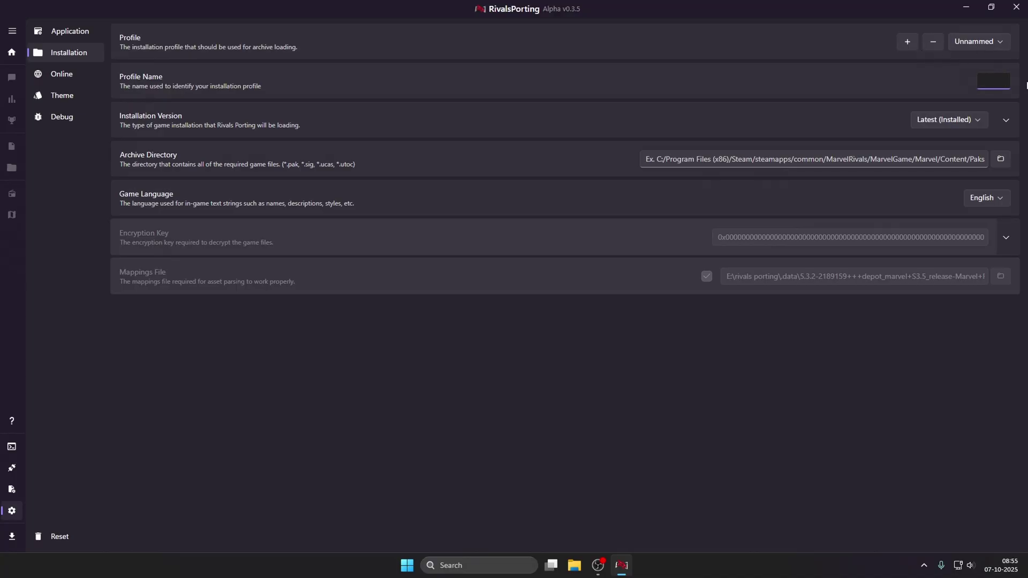
type("Custom")
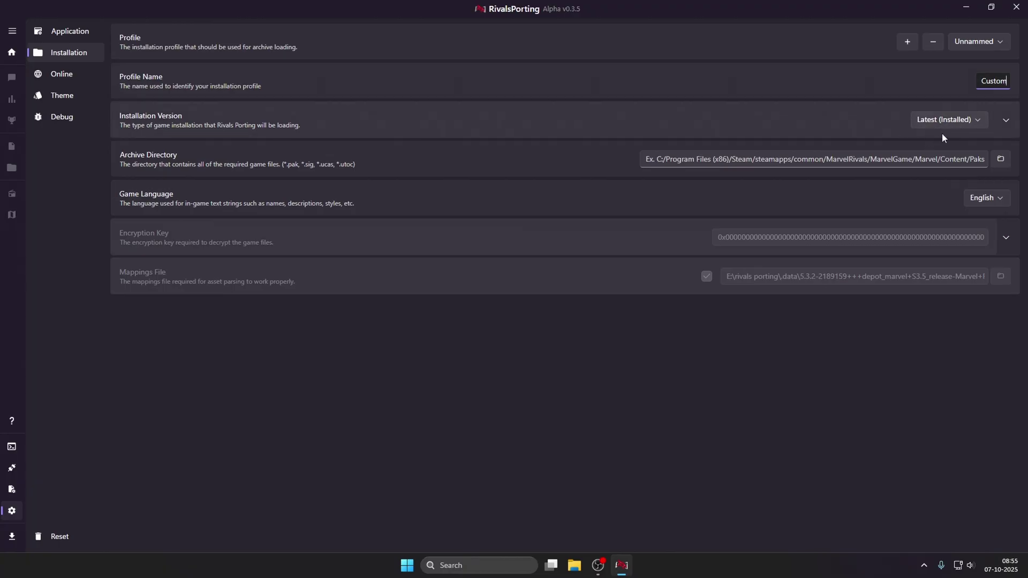
Set the profile's installation version to Custom.
left_click(959, 121)
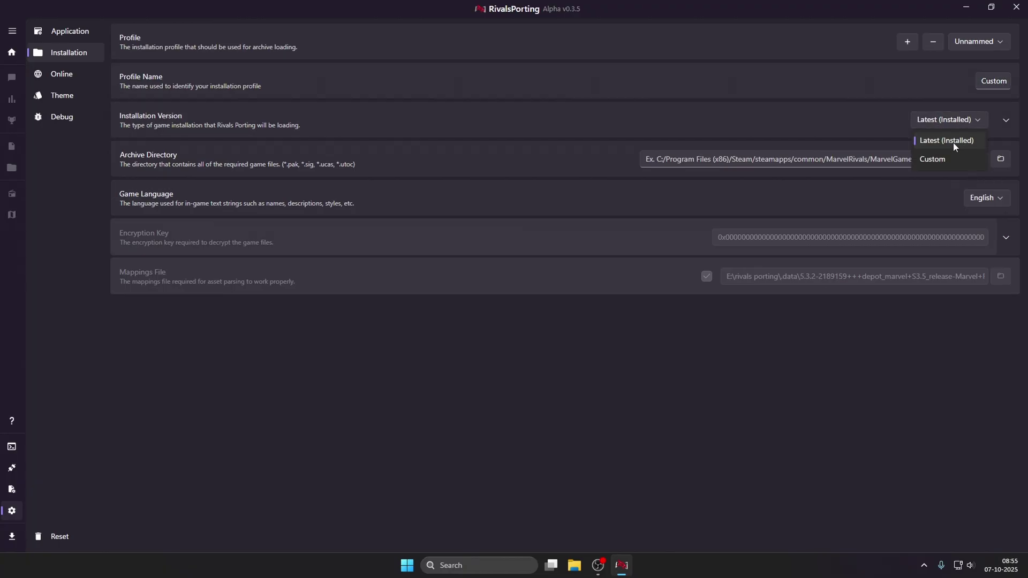
left_click(947, 159)
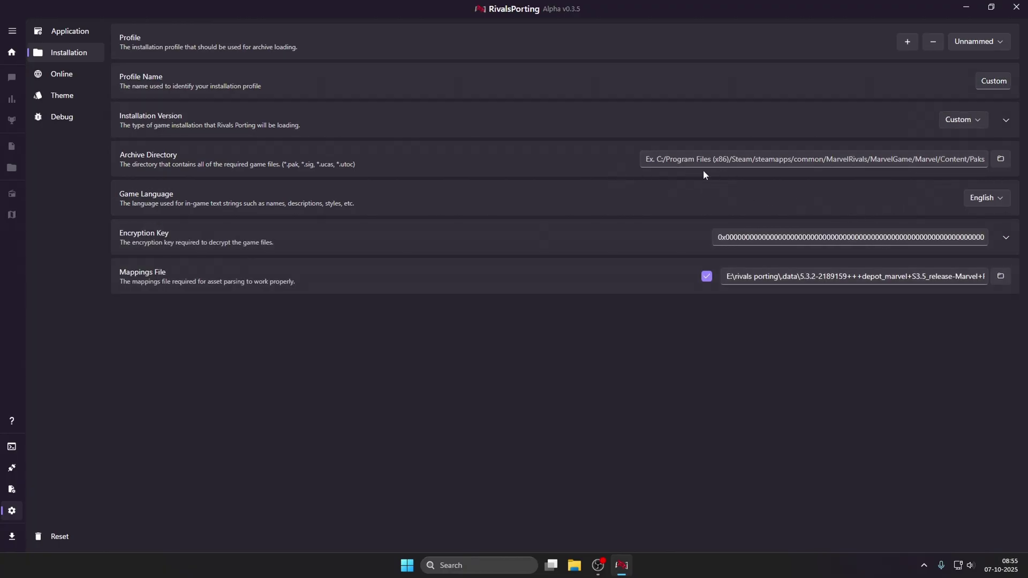
left_click(649, 159)
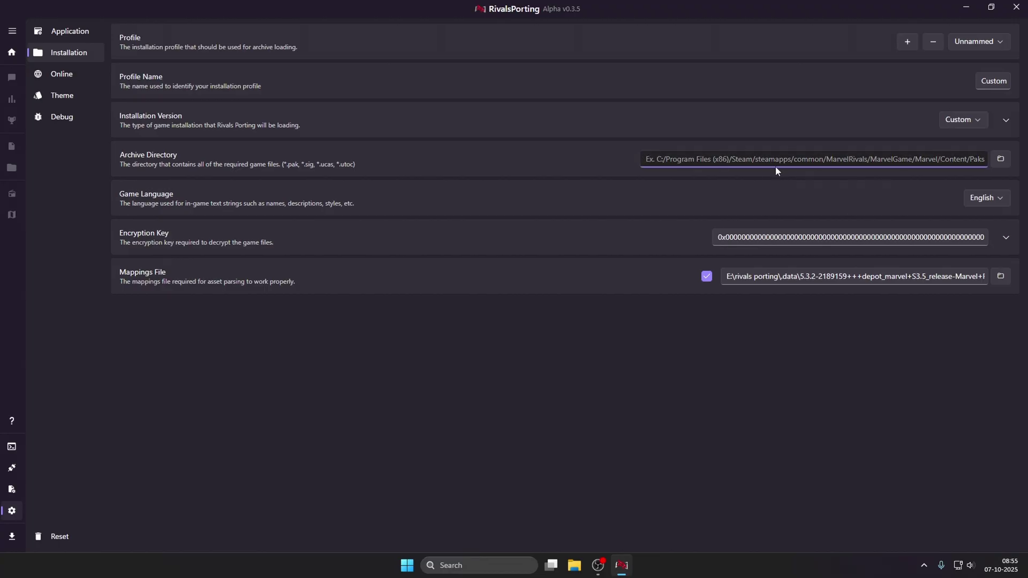
left_click(687, 180)
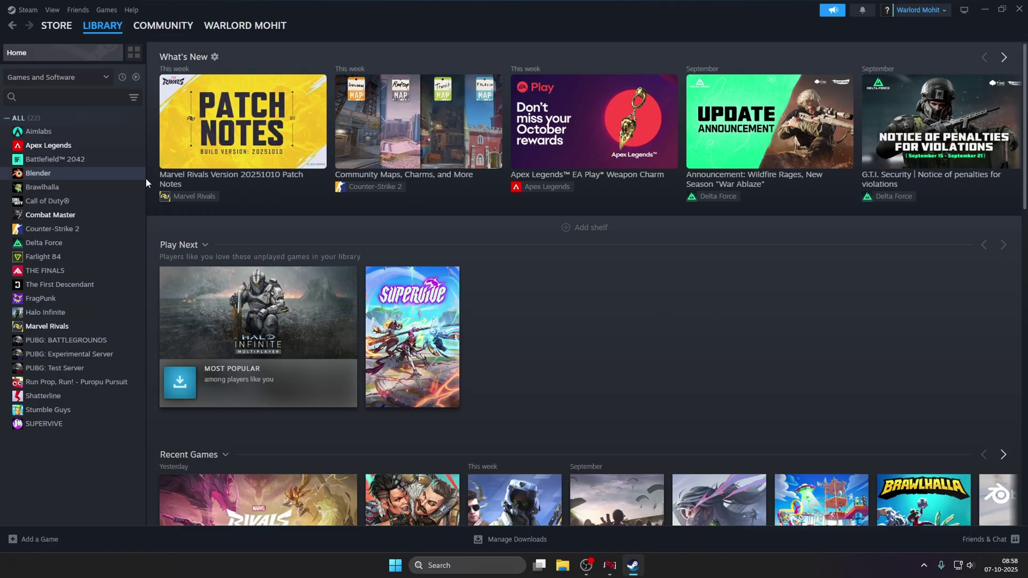
In the Steam library, browse the local files of Marvel Rivals.
left_click(61, 328)
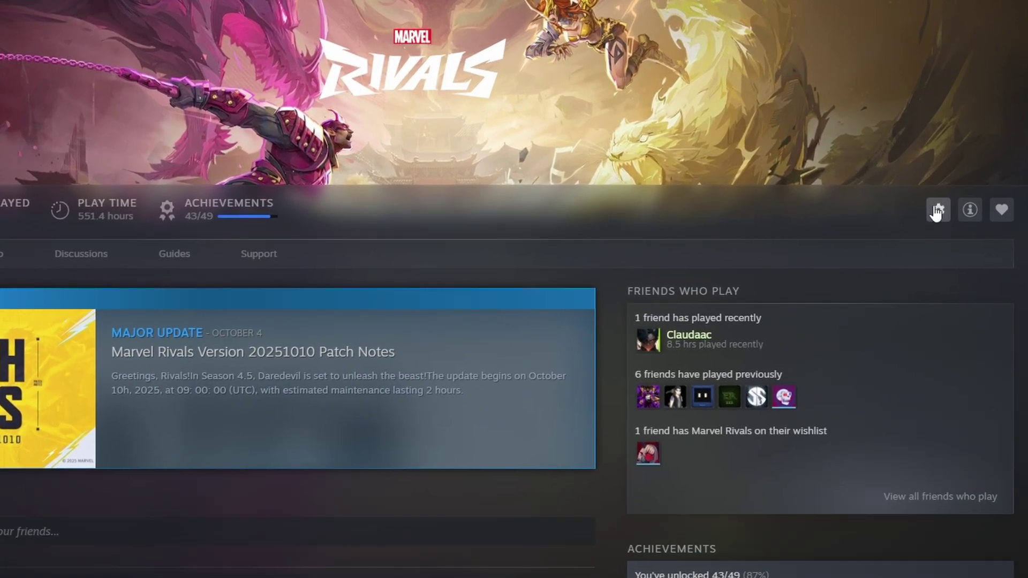
left_click(936, 211)
mouse_move(959, 291)
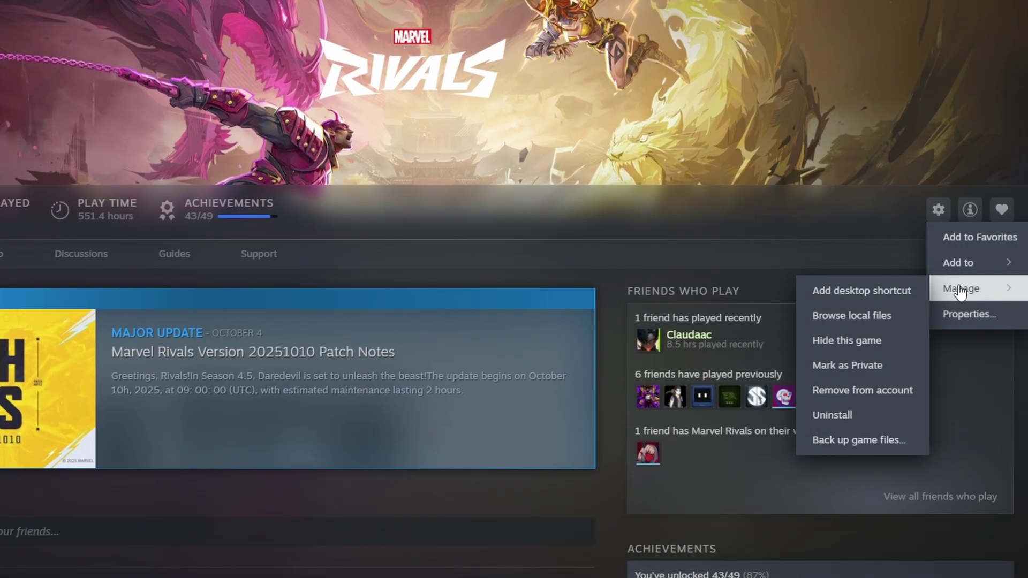
left_click(856, 317)
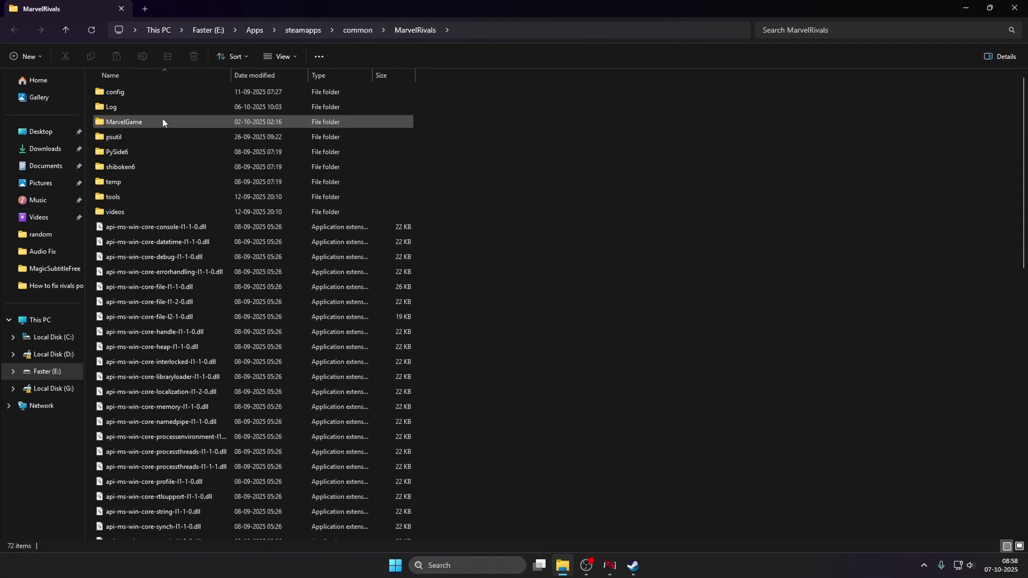
Open the MarvelGame\Marvel\Content\Paks folder and copy its full path.
double_click(172, 123)
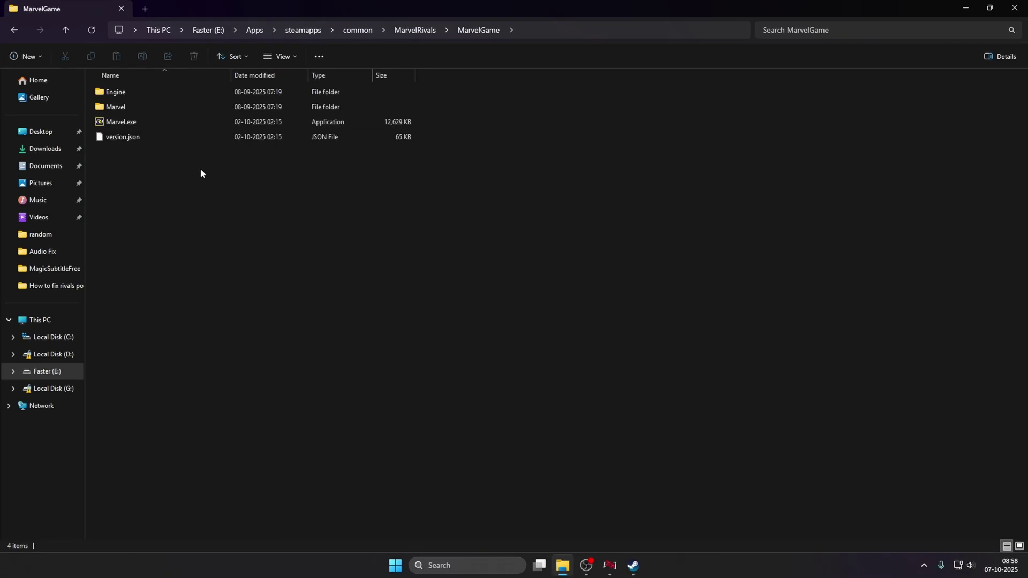
double_click(150, 107)
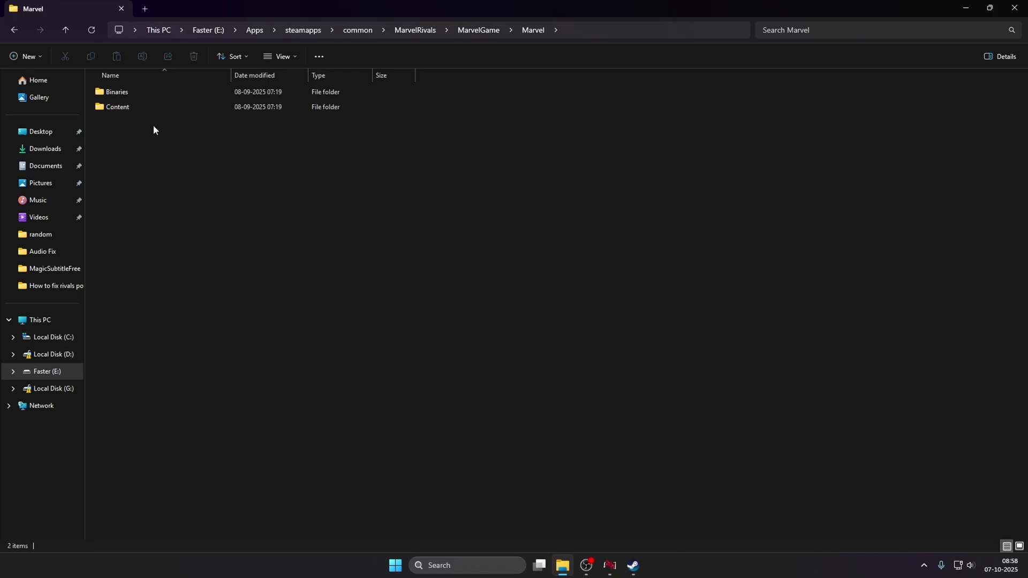
double_click(136, 124)
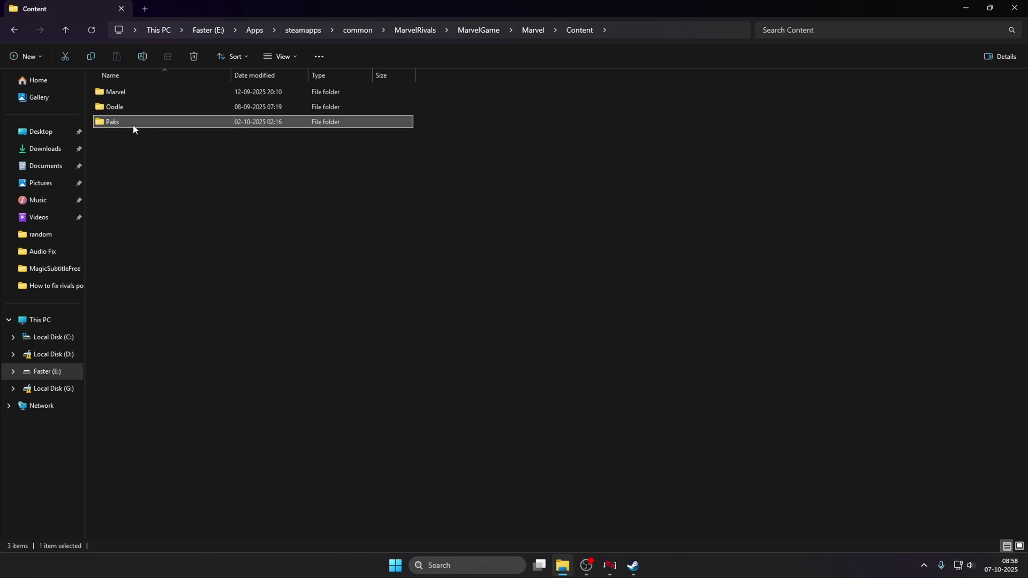
scroll(330, 252, "down", 5)
scroll(331, 251, "down", 10)
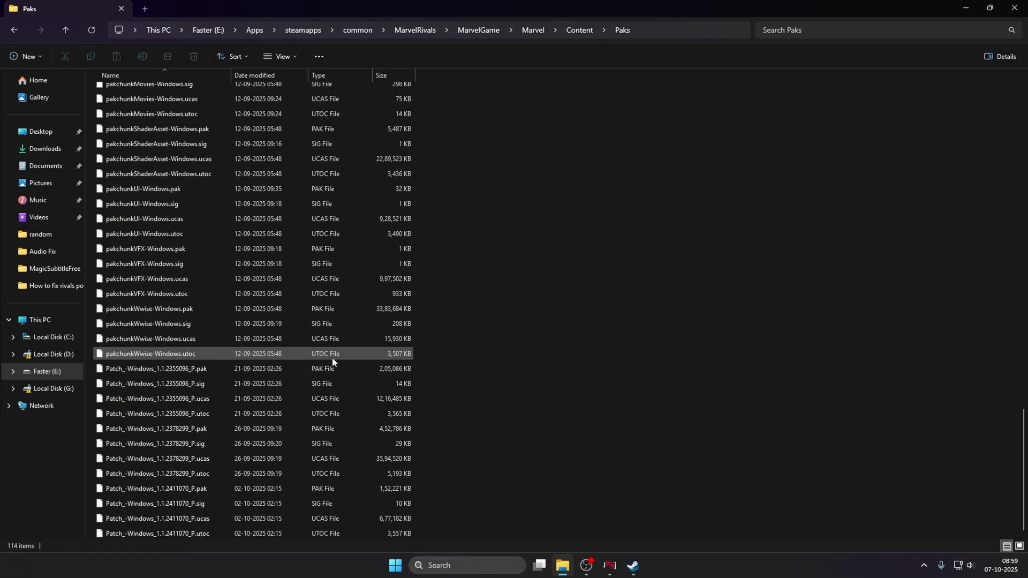
scroll(330, 375, "up", 10)
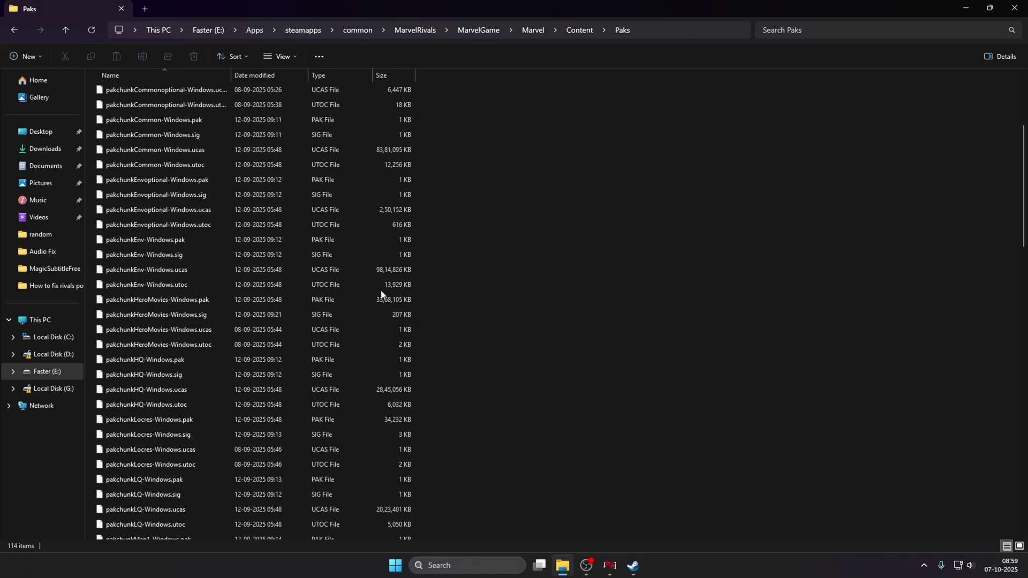
left_click(658, 30)
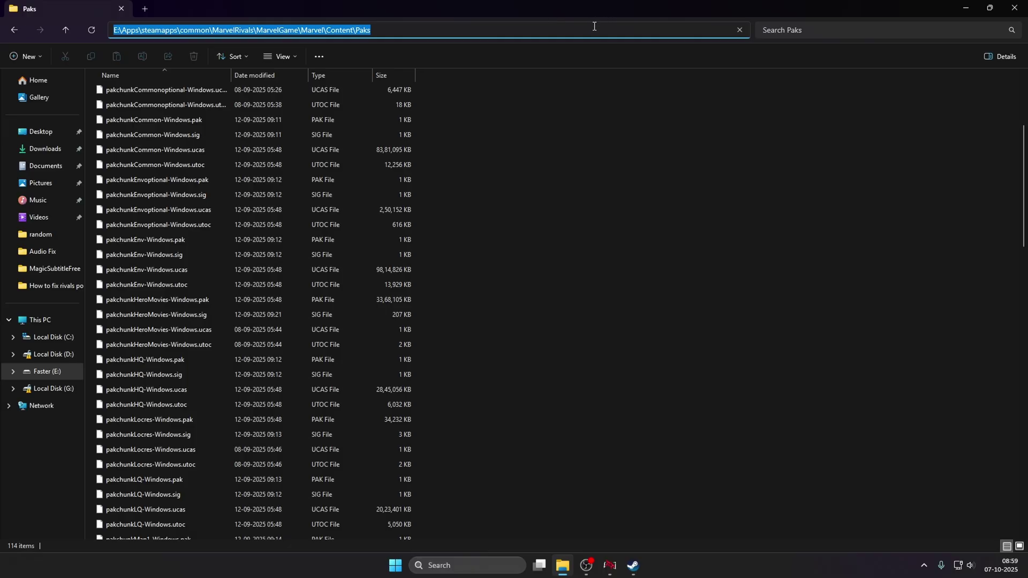
Back in RivalsPorting, set the archive directory to E:/Apps/steamapps/common/MarvelRivals/MarvelGame/Marvel/Content/Paks.
left_click(634, 565)
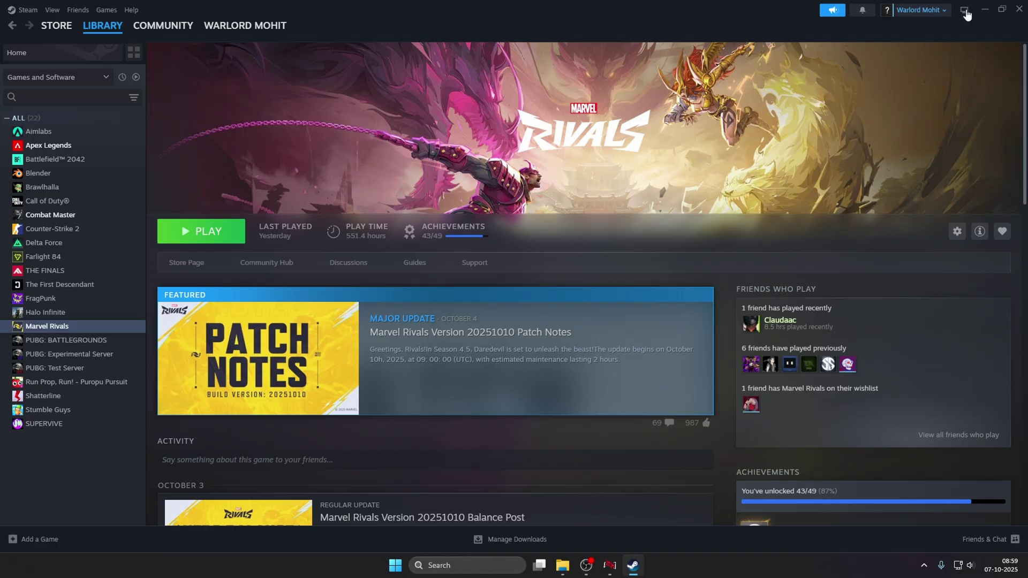
left_click(605, 568)
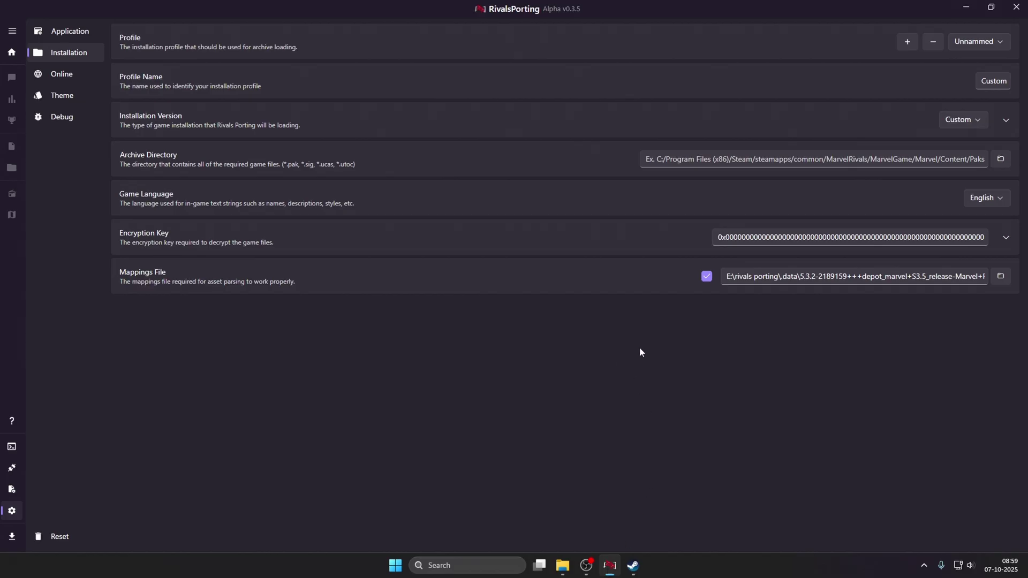
left_click(1000, 160)
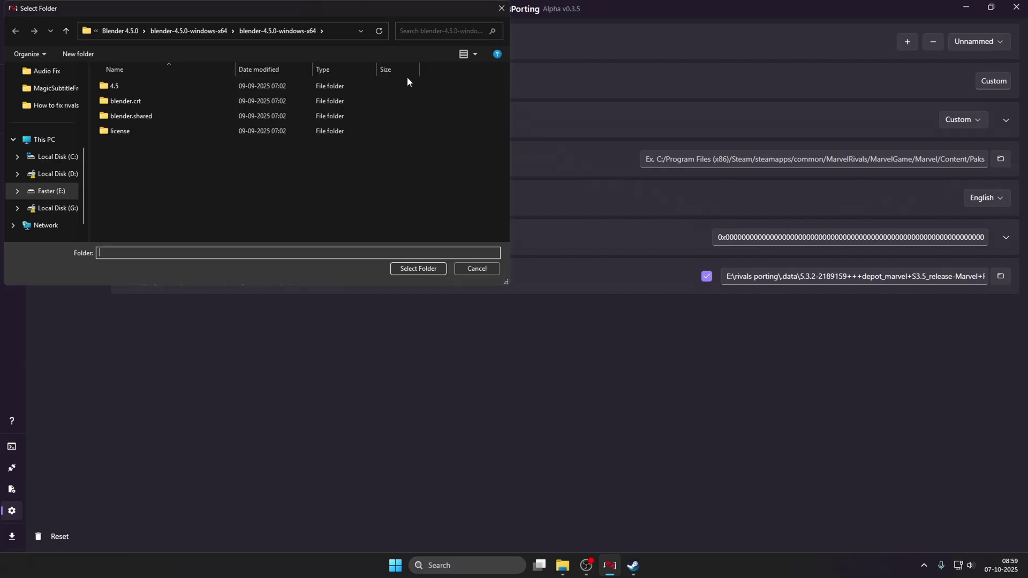
left_click(337, 32)
type("C:/Program Files (x86)/Steam/steamapps/common/MarvelRivals/MarvelGame/Marvel/Content/Paks")
key("Return")
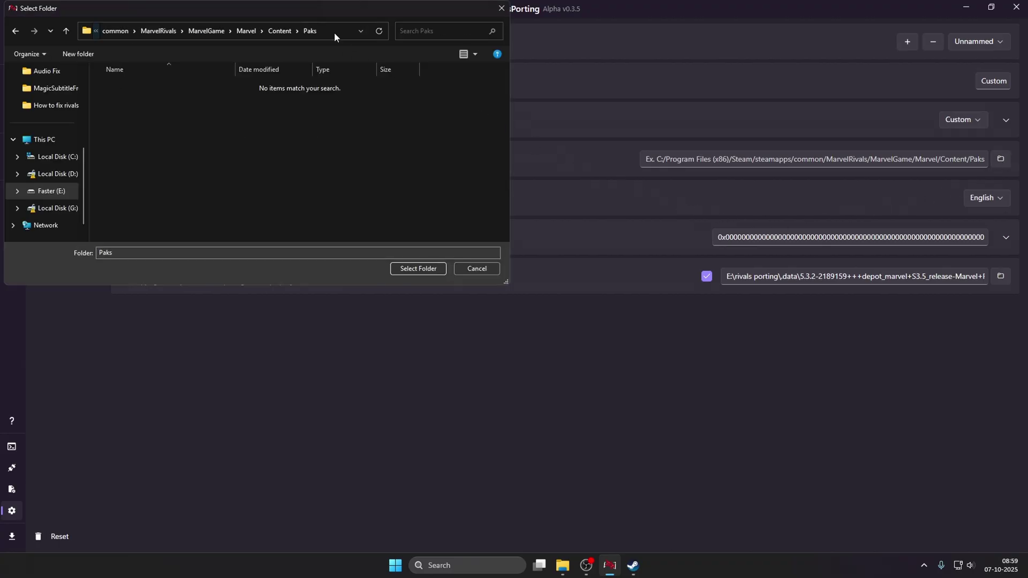
left_click(427, 268)
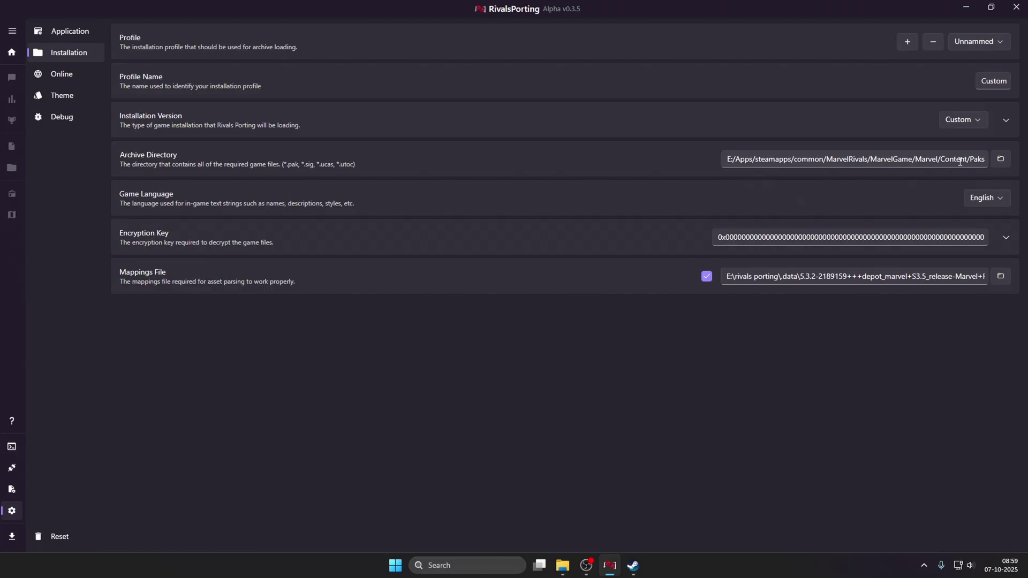
Look through the available game languages and choose English.
left_click(1001, 200)
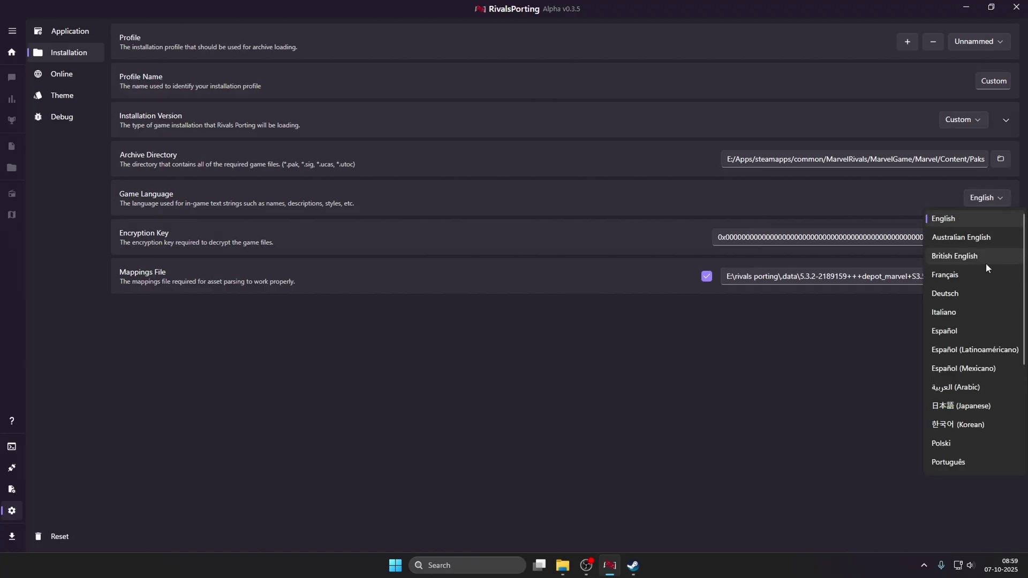
scroll(988, 357, "down", 2)
scroll(988, 358, "up", 2)
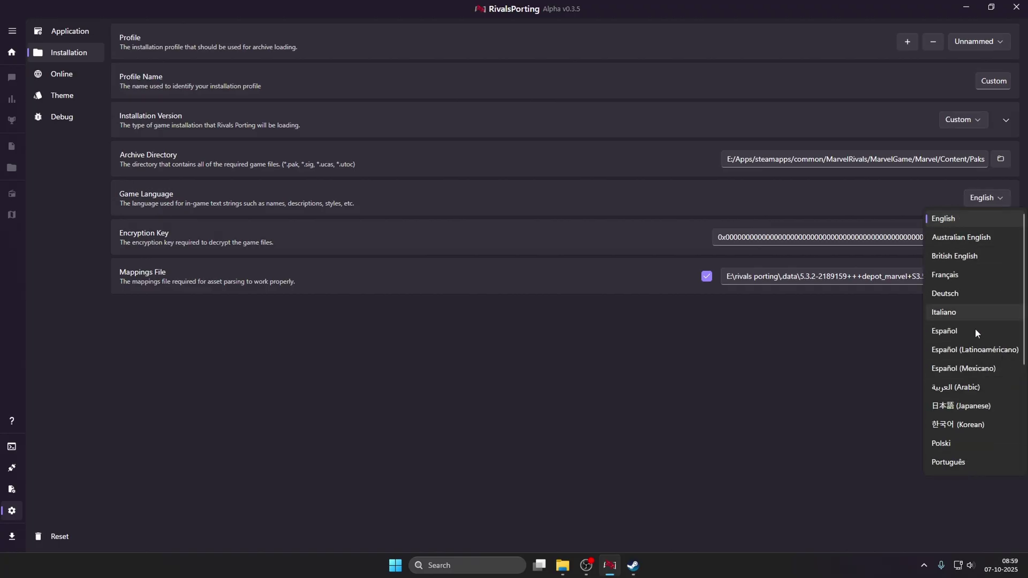
scroll(975, 328, "down", 7)
scroll(965, 433, "up", 7)
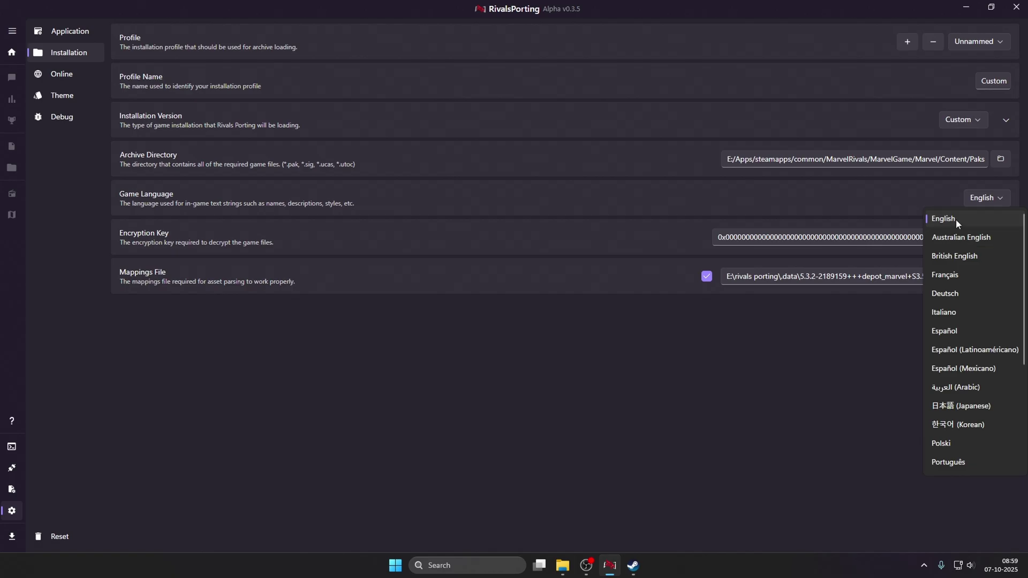
left_click(977, 217)
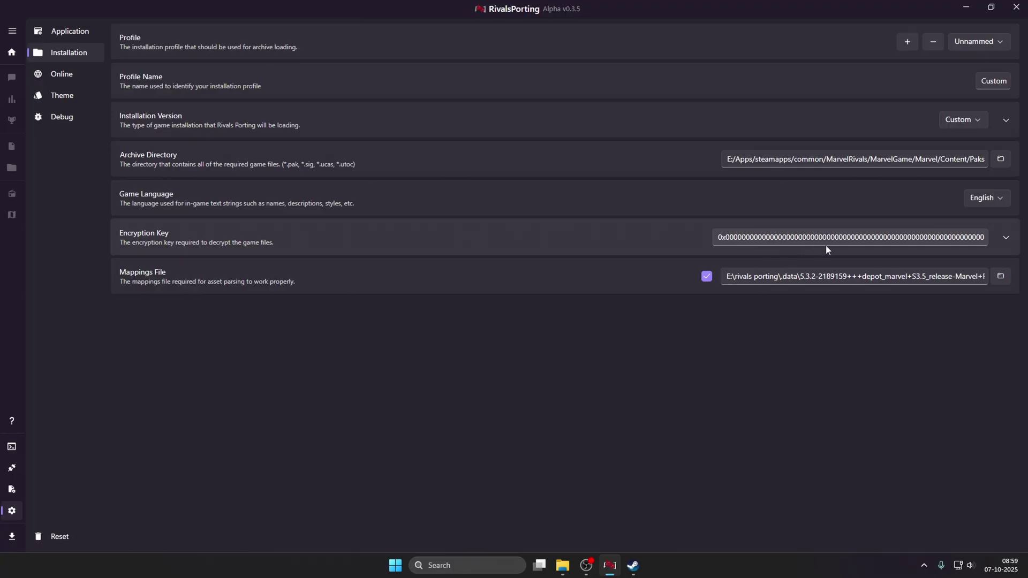
Switch to Discord and open the game-compatibility forum in the FModel server.
left_click(922, 571)
left_click(924, 535)
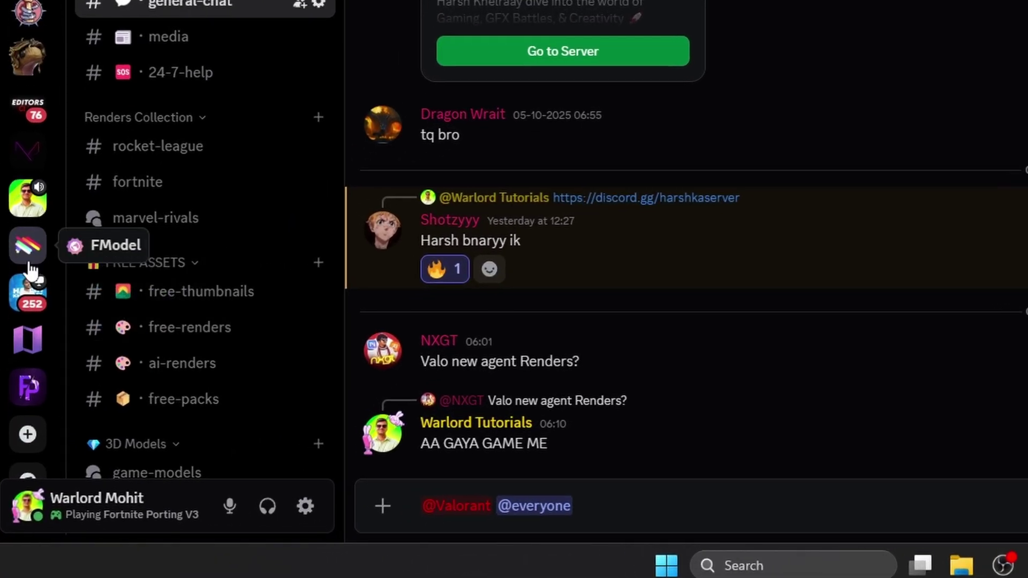
left_click(29, 259)
scroll(259, 241, "down", 3)
left_click(161, 210)
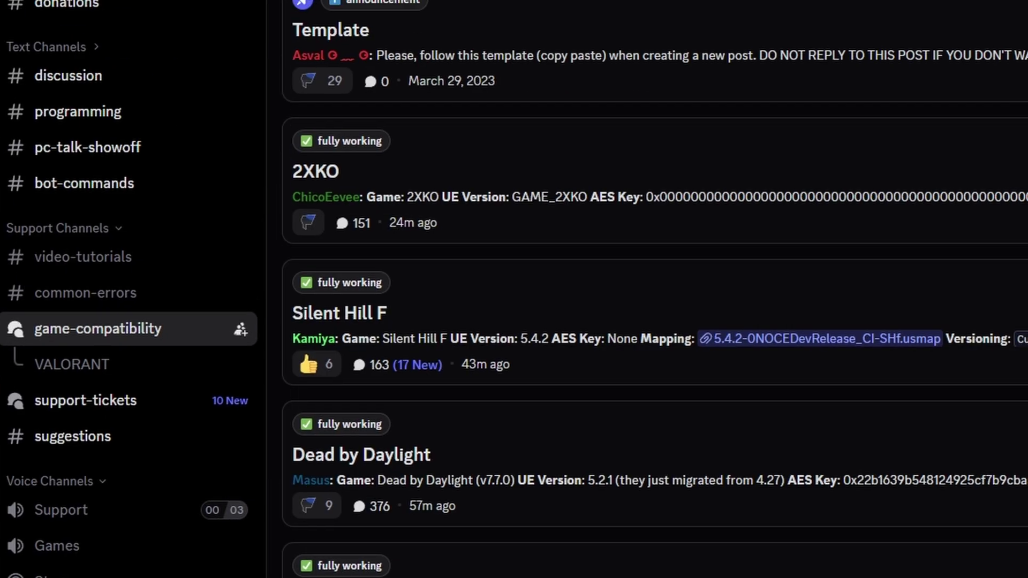
left_click(152, 155)
type("Wuthering")
key("BackSpace")
key("BackSpace")
key("BackSpace")
key("BackSpace")
key("BackSpace")
key("BackSpace")
key("BackSpace")
key("BackSpace")
key("BackSpace")
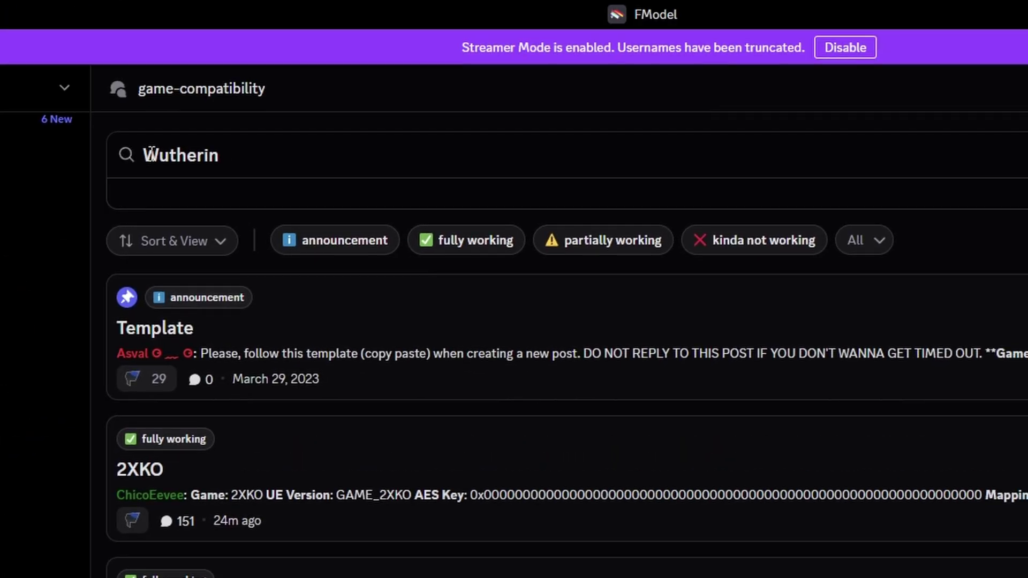
Find the Marvel Rivals post by searching the forum for "marvel" and copy the AES key from its first message.
type("marvel")
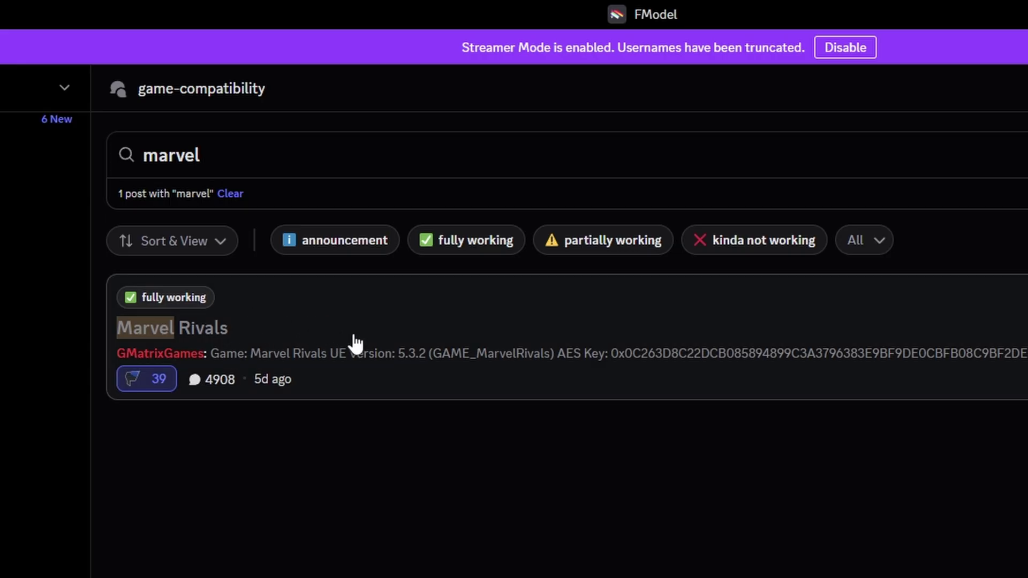
left_click(423, 333)
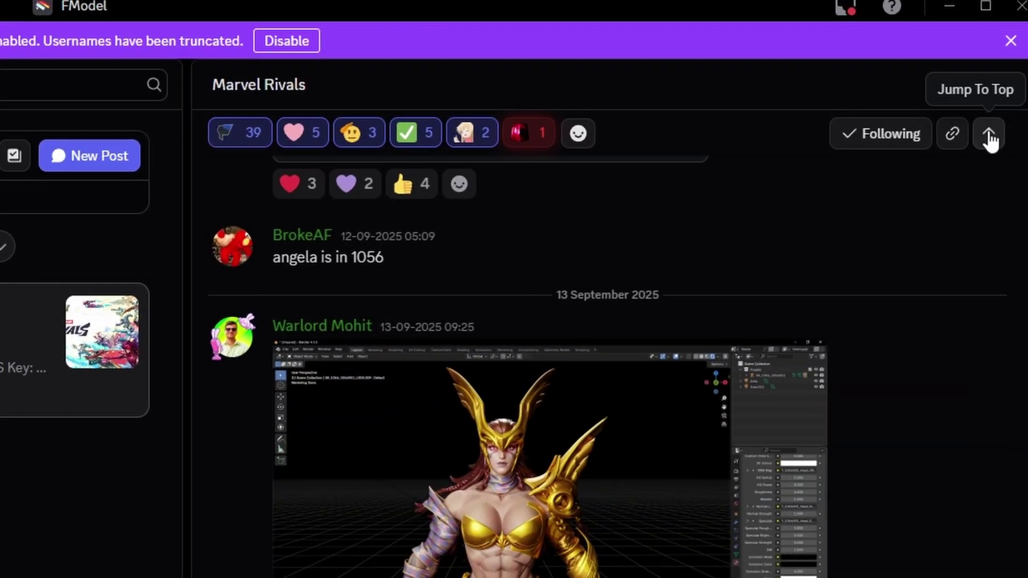
left_click(992, 116)
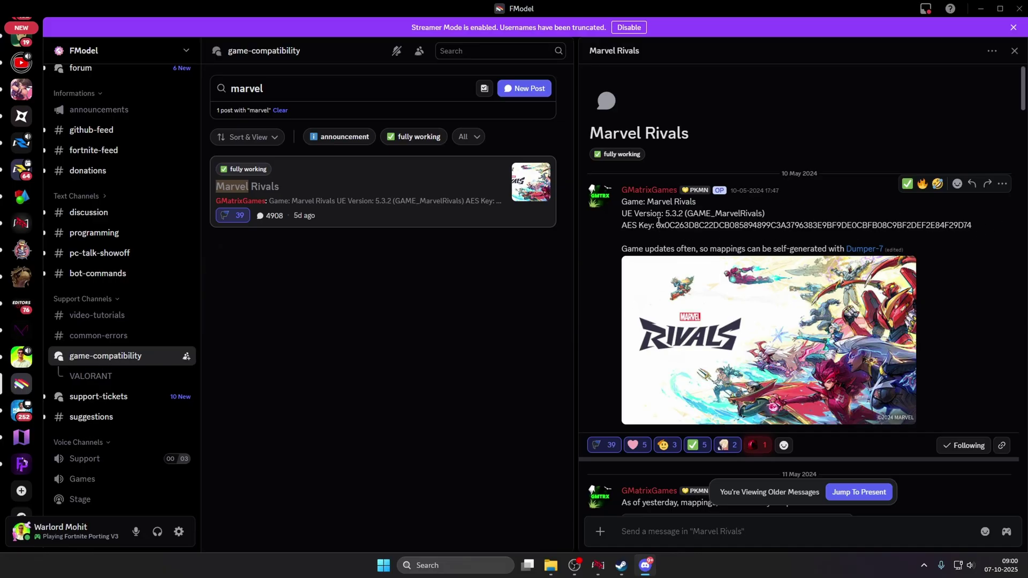
left_click_drag(657, 225, 983, 225)
right_click(923, 226)
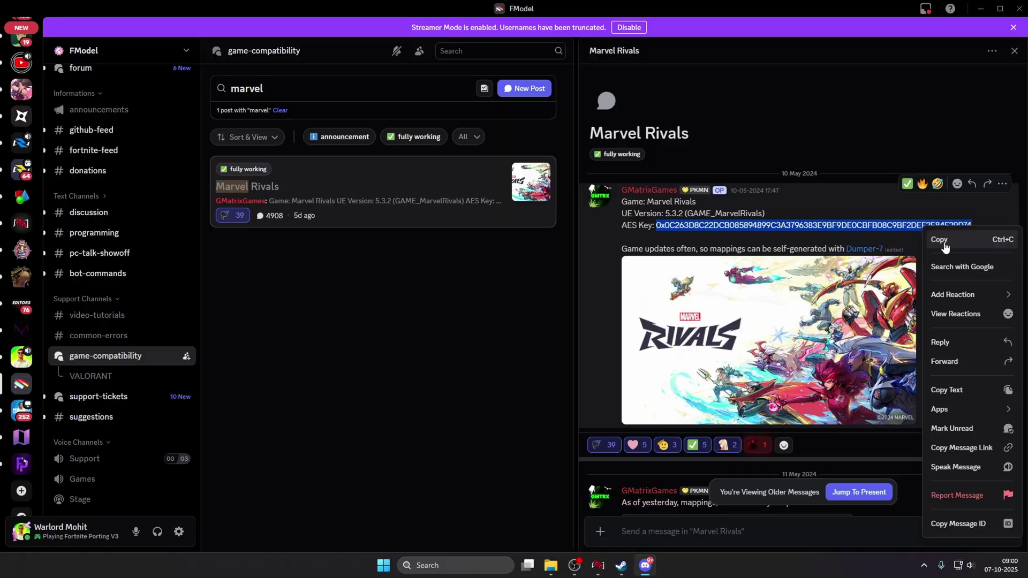
left_click(937, 236)
Switch to RivalsPorting and replace the placeholder encryption key with the copied AES key.
left_click(600, 567)
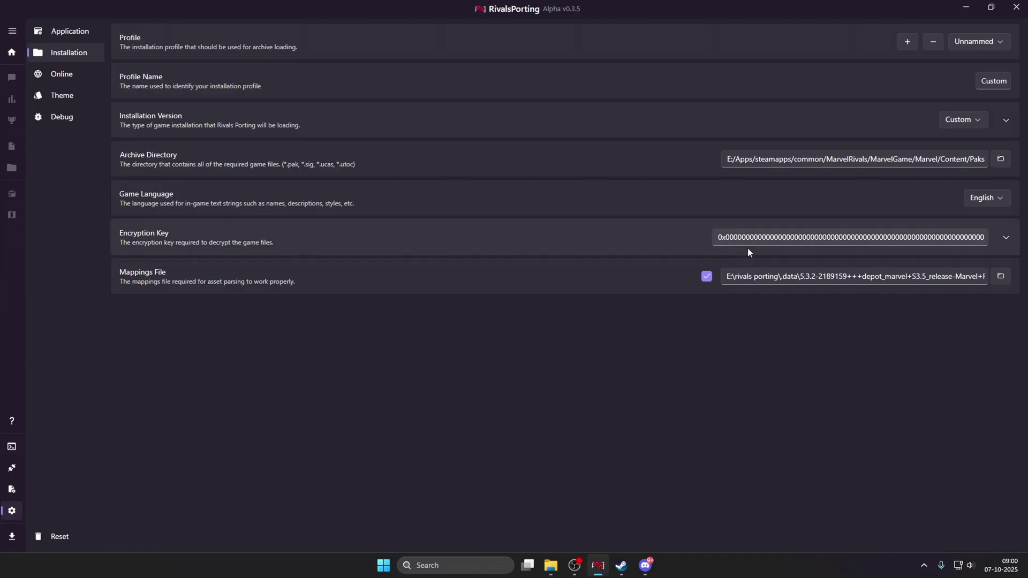
left_click_drag(716, 240, 1026, 244)
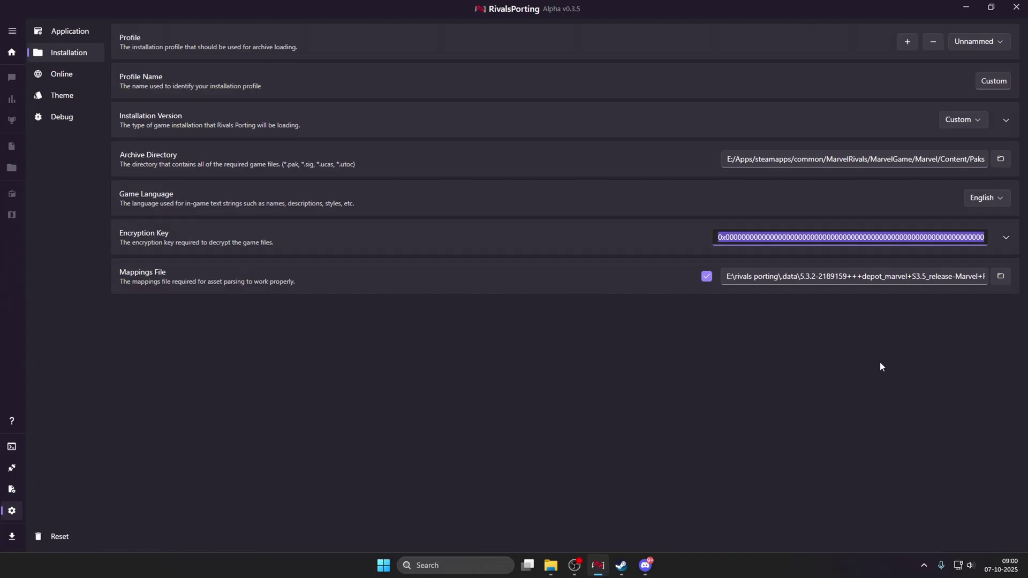
key("ctrl+v")
left_click(615, 258)
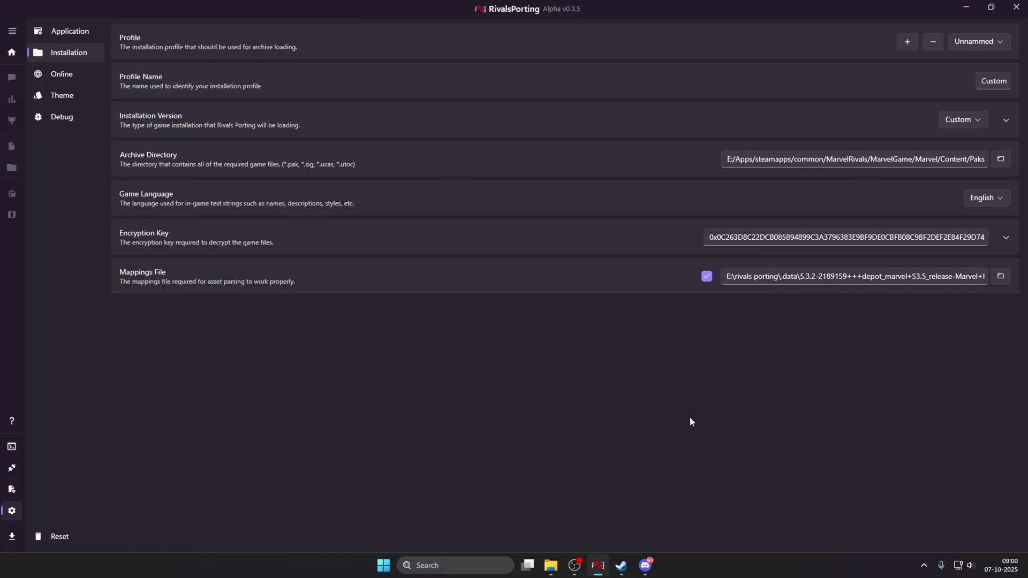
Return to the Marvel Rivals post in Discord and look through its most recent messages for the Season 4 mappings file.
left_click(646, 565)
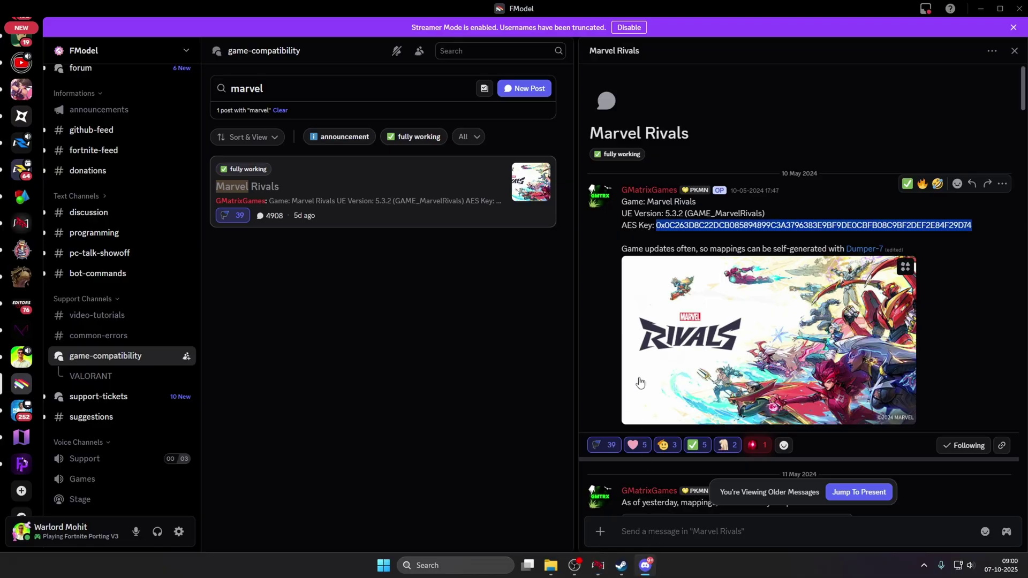
scroll(640, 383, "down", 20)
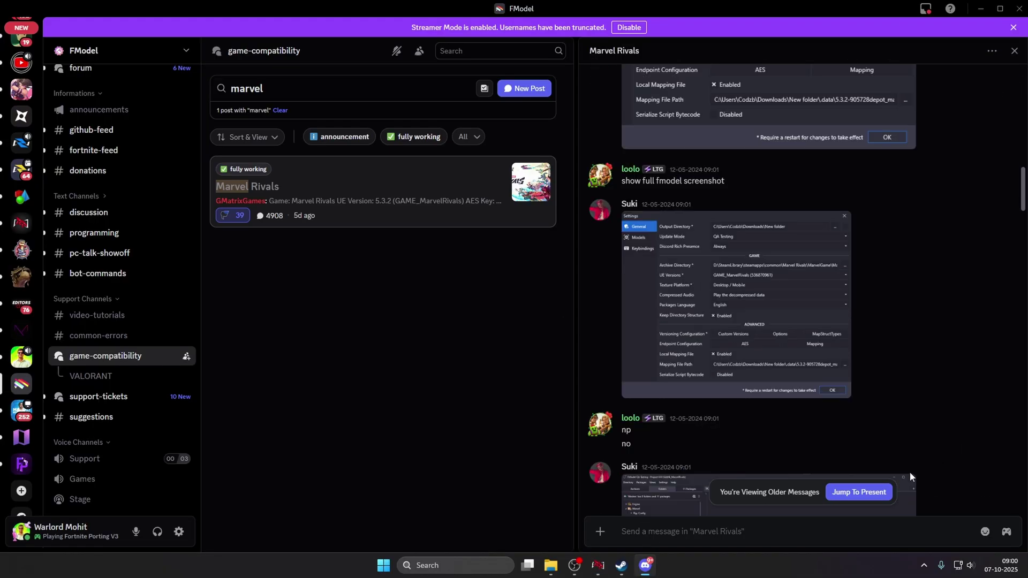
left_click(859, 492)
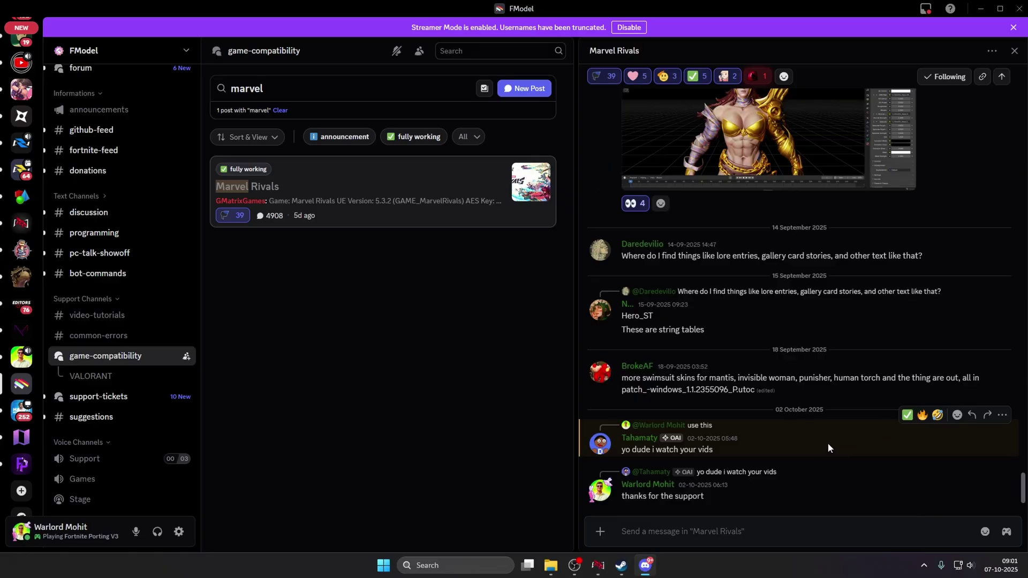
scroll(828, 444, "up", 7)
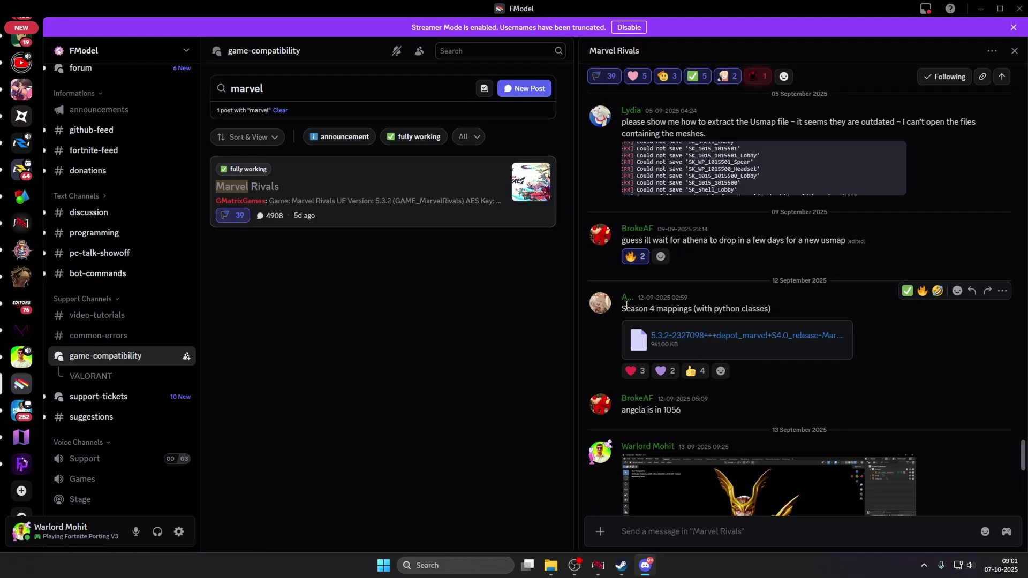
left_click(626, 298)
key("Escape")
scroll(789, 339, "down", 1)
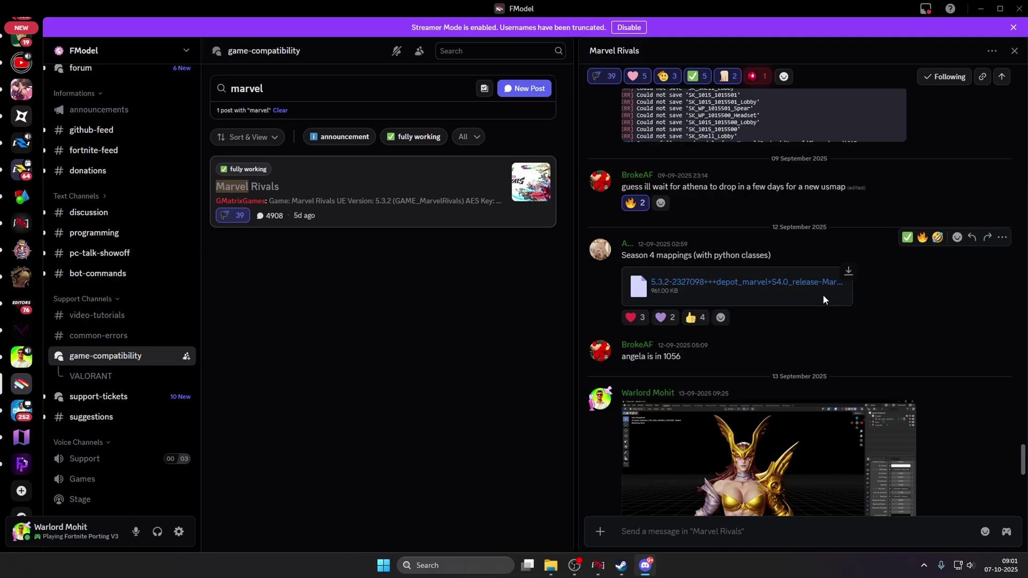
scroll(835, 308, "down", 7)
scroll(874, 407, "up", 6)
scroll(713, 261, "down", 1)
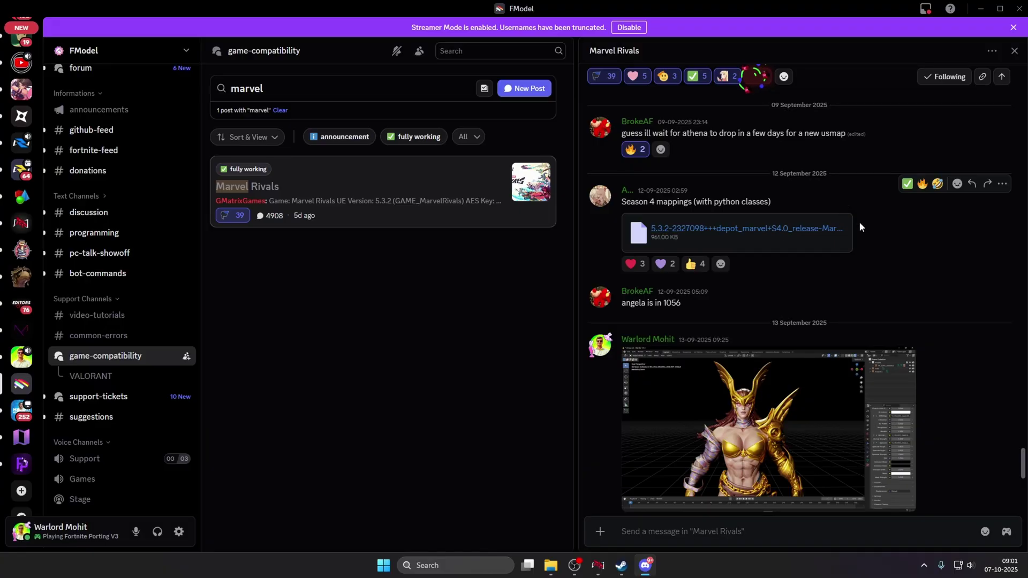
scroll(748, 210, "down", 2)
scroll(748, 210, "down", 2)
scroll(770, 207, "up", 3)
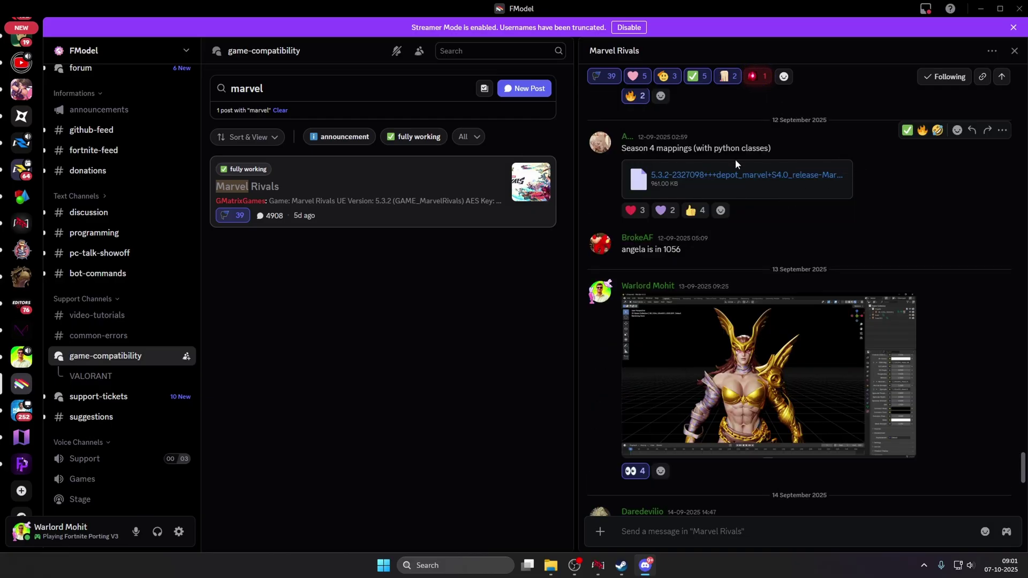
Download the Season 4 mappings file 5.3.2-2327098+++depot_marvel+S4.0_release-Marvel+PY.usmap into the Documents folder.
left_click(848, 165)
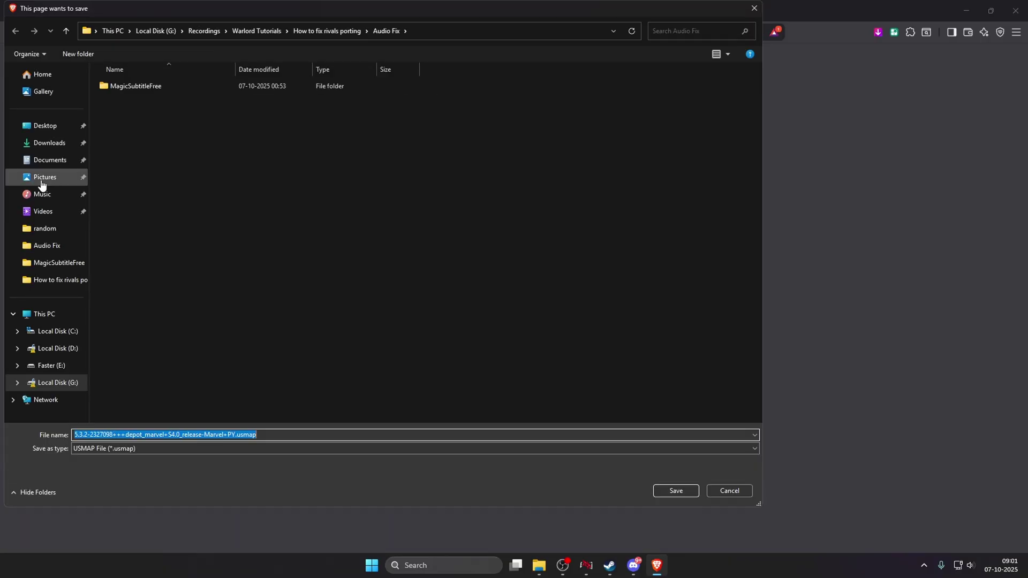
left_click(50, 160)
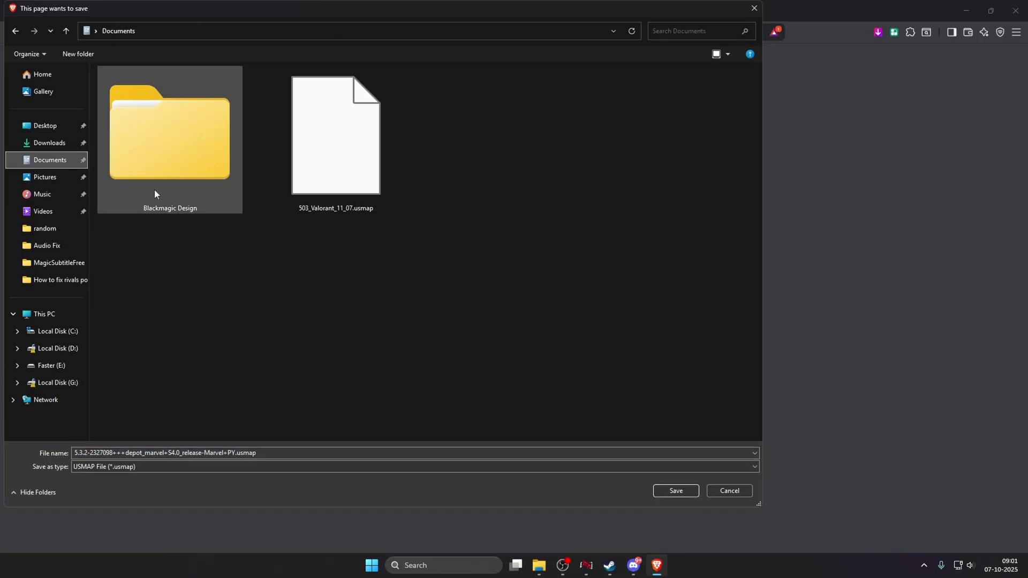
left_click(673, 491)
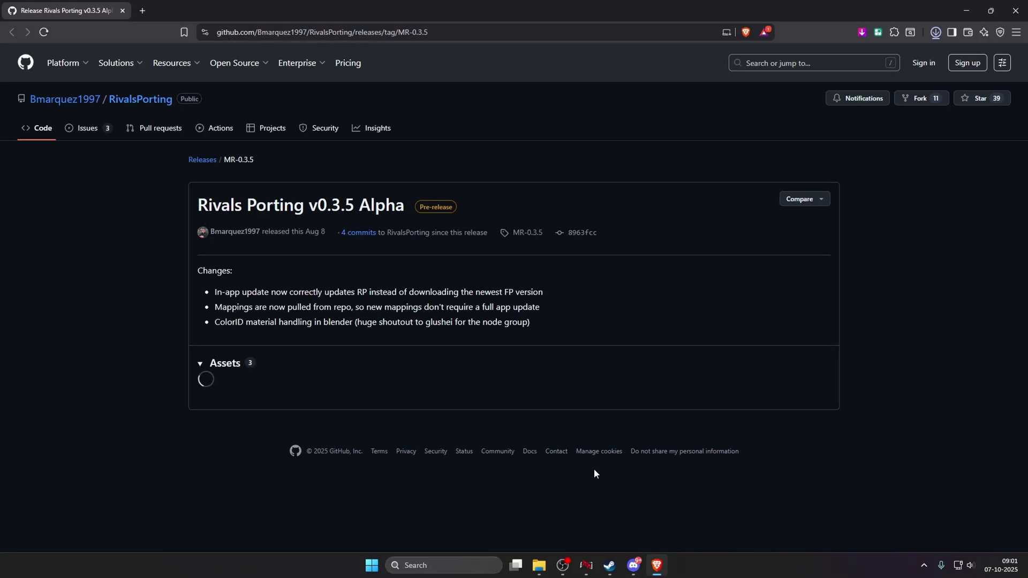
In RivalsPorting, set the mappings file to 5.3.2-2327098+++depot_marvel+S4.0_release-Marvel+PY.usmap from the Downloads folder.
left_click(587, 566)
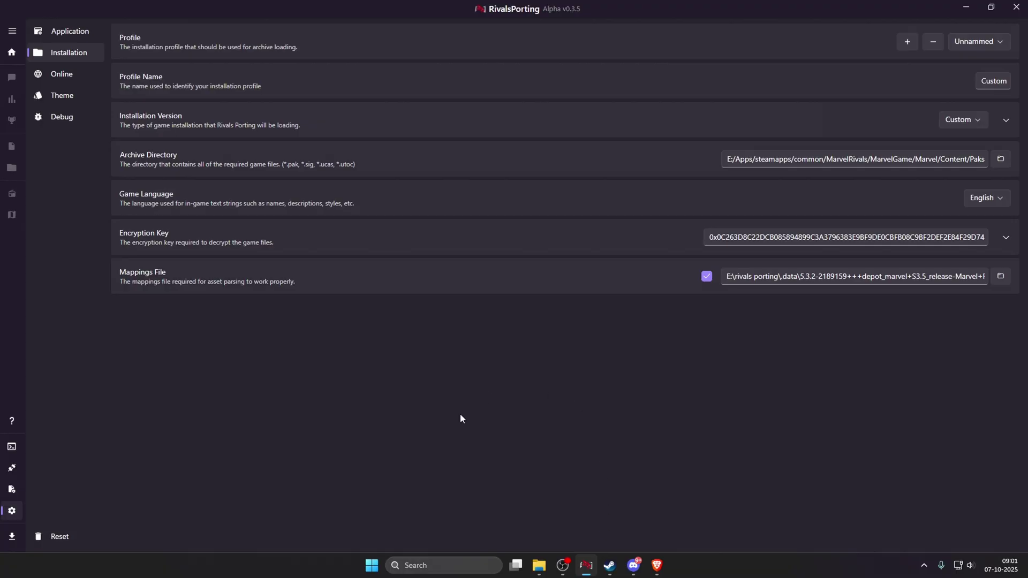
left_click(1001, 277)
scroll(43, 155, "up", 5)
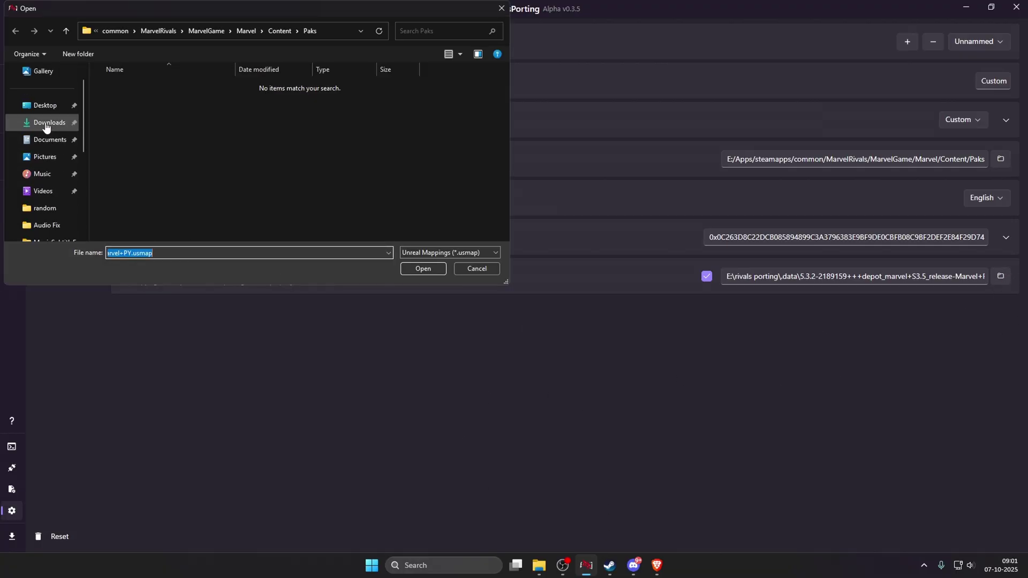
left_click(47, 123)
left_click(149, 163)
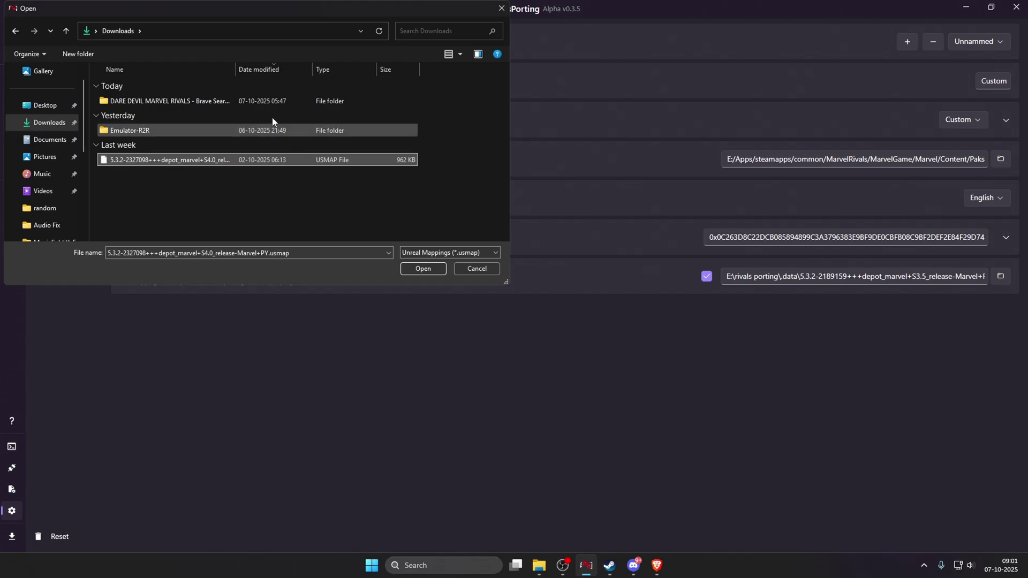
left_click_drag(235, 69, 384, 69)
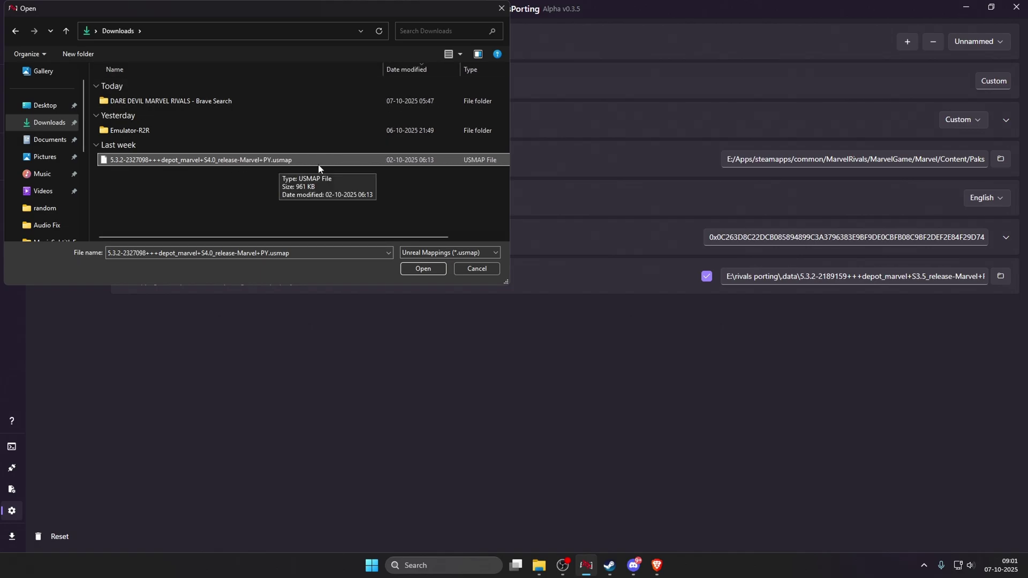
left_click(411, 266)
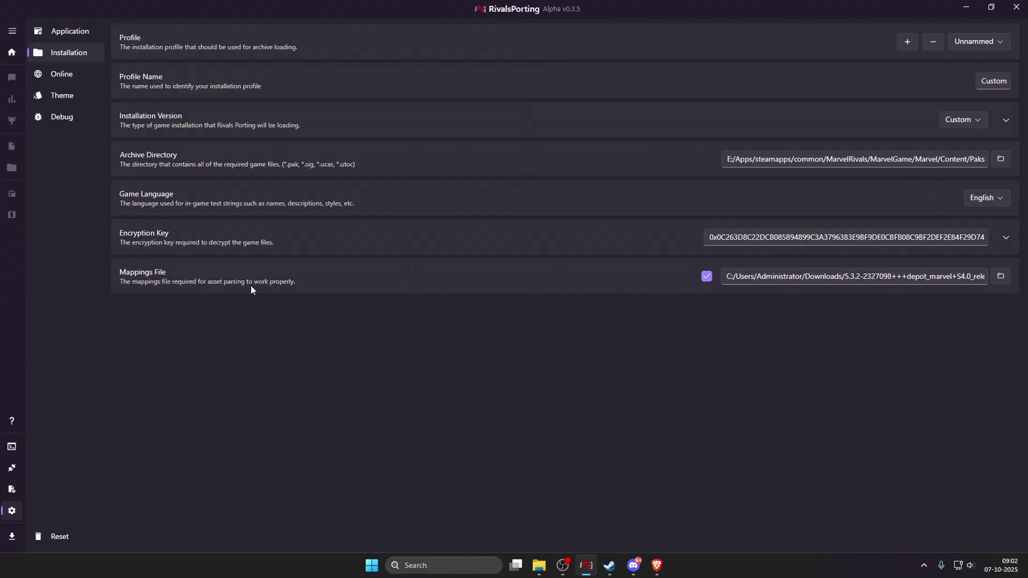
Leave the installation settings, close RivalsPorting and start it again from a Windows search.
left_click(73, 32)
left_click(1015, 7)
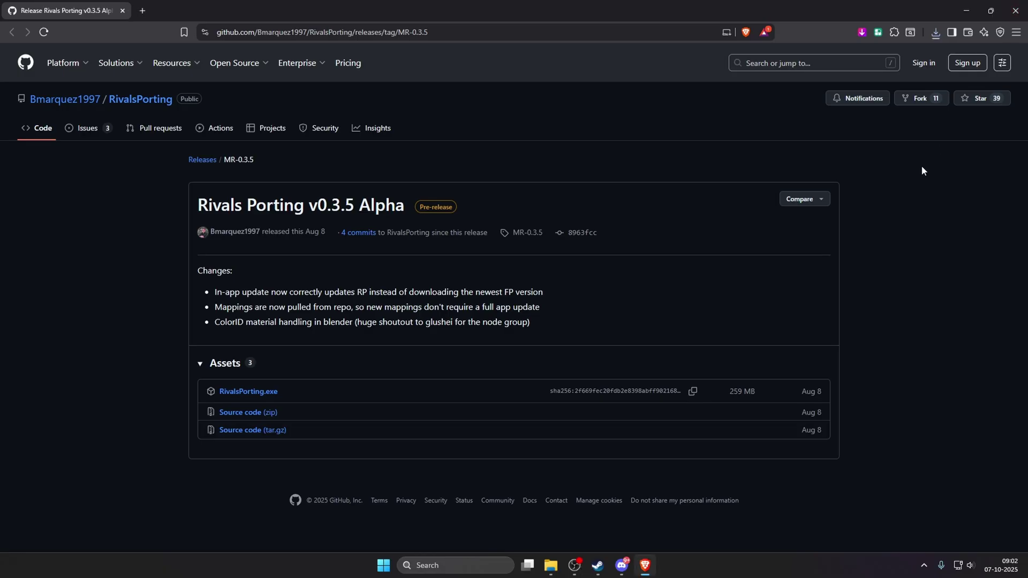
key("super")
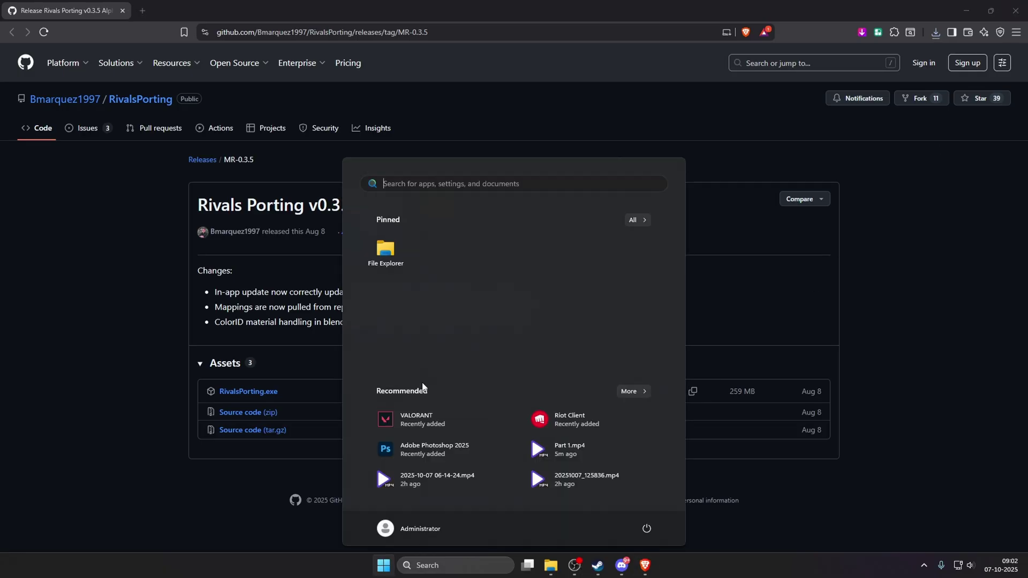
type("rivalsPorting")
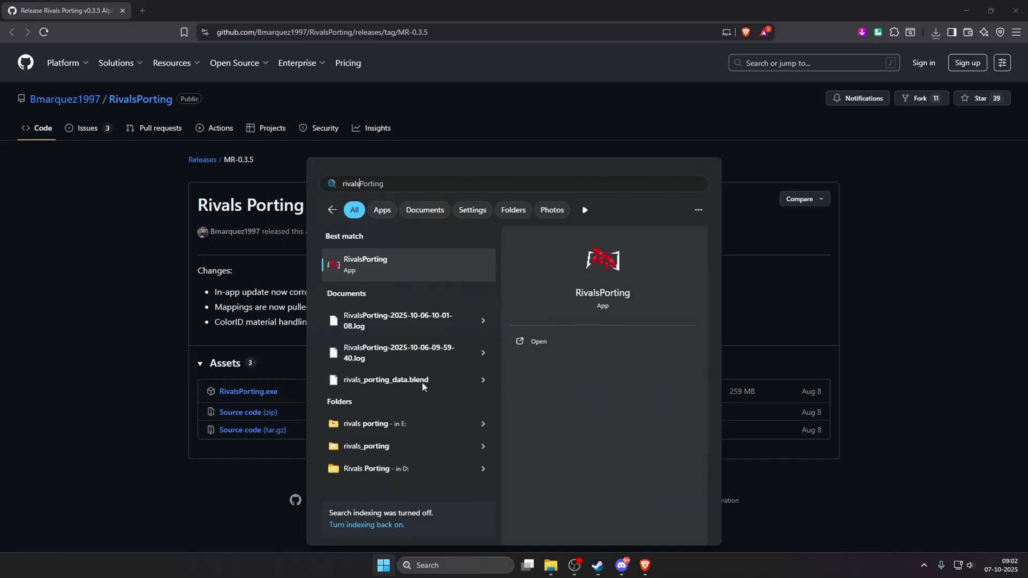
left_click(399, 267)
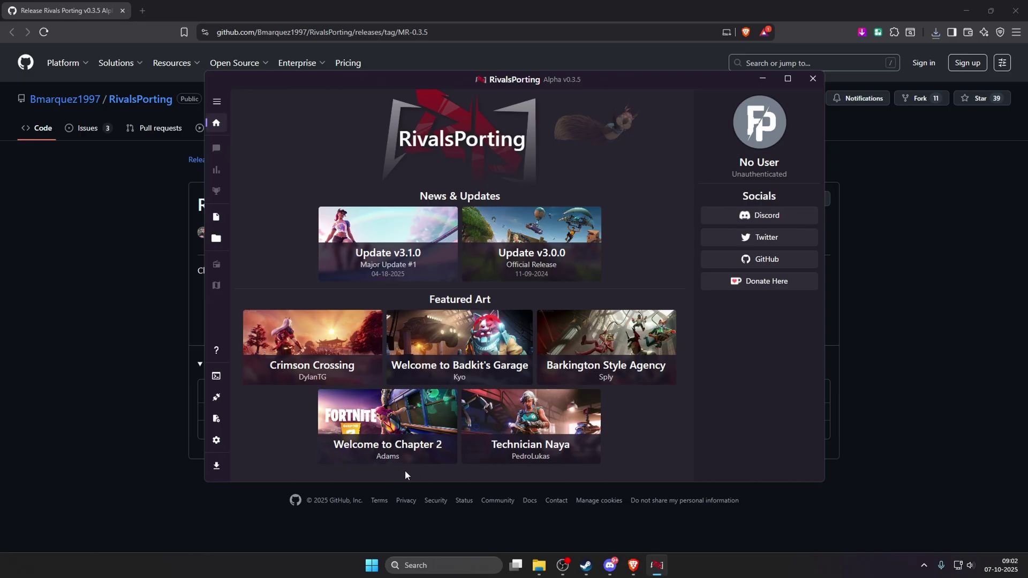
Open the RivalsPorting application settings, close the program and relaunch it through its Windows search result.
left_click(216, 440)
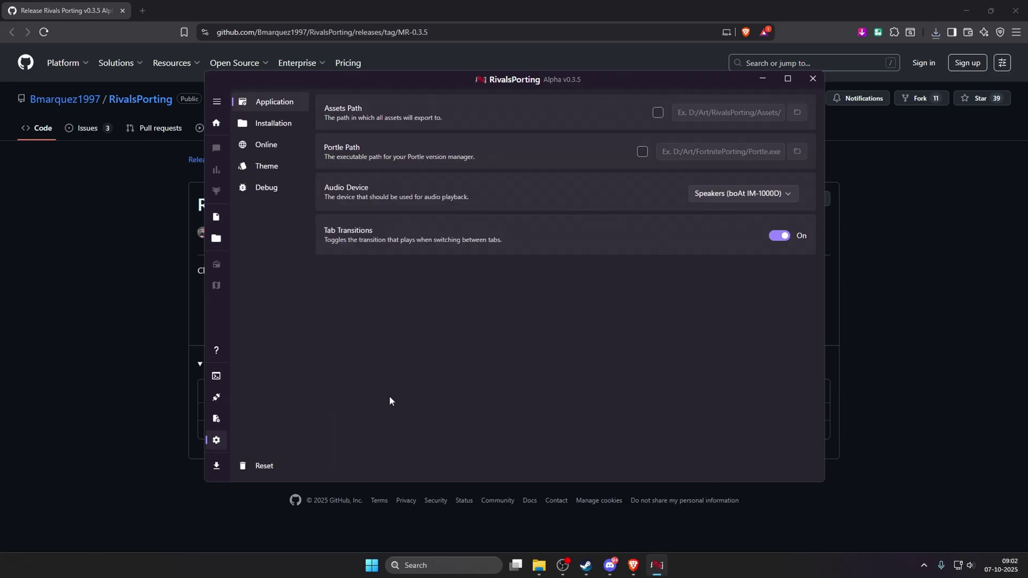
left_click(812, 80)
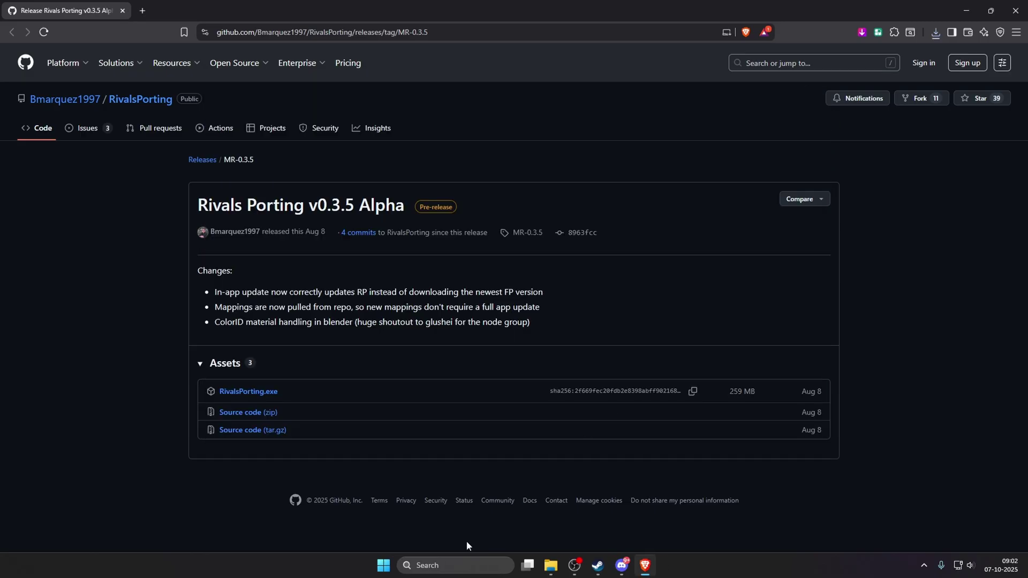
left_click(377, 569)
type("riv")
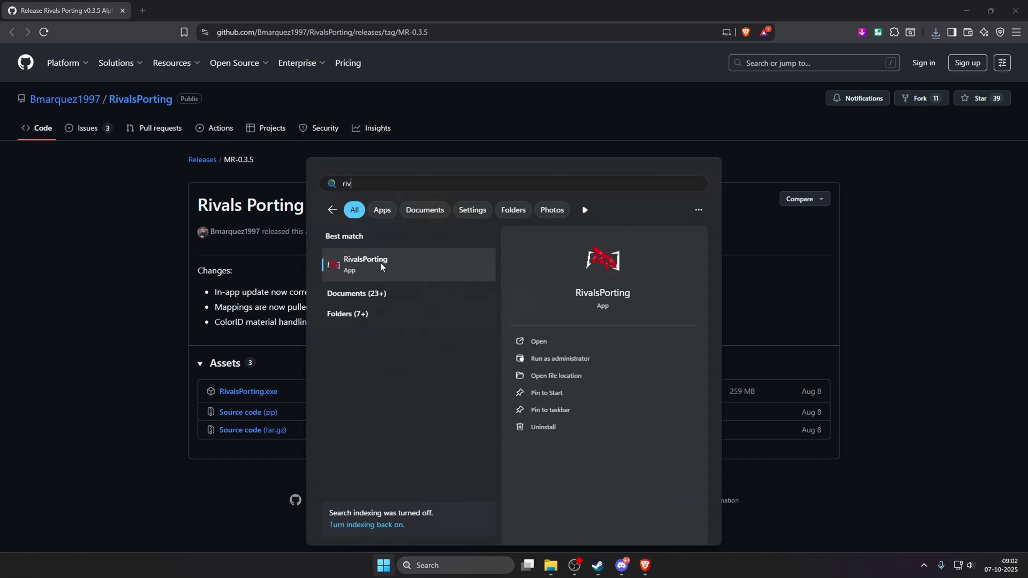
right_click(382, 266)
left_click(515, 275)
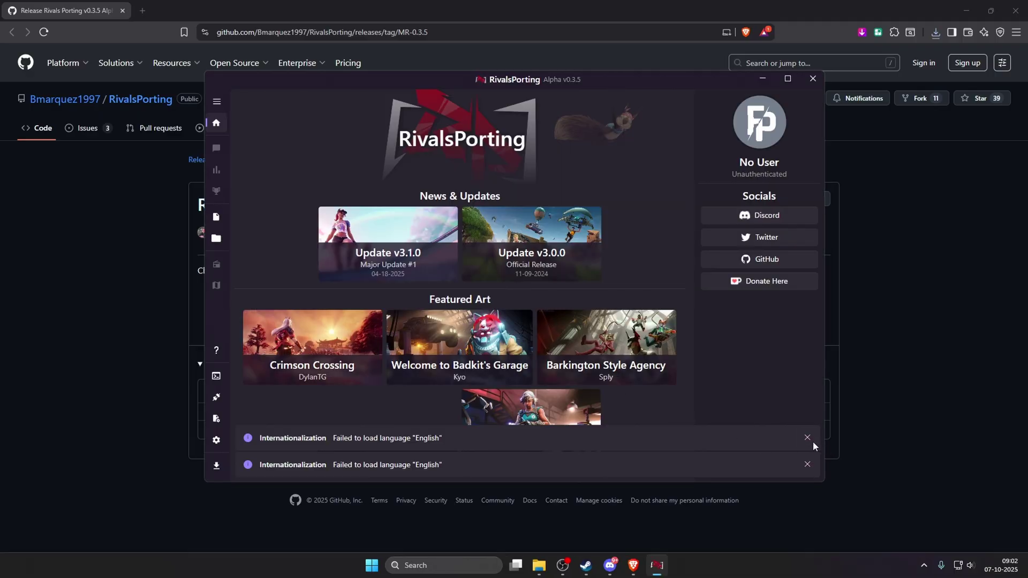
Dismiss both internationalization notifications and restart RivalsPorting.
left_click(807, 438)
left_click(807, 464)
left_click(813, 78)
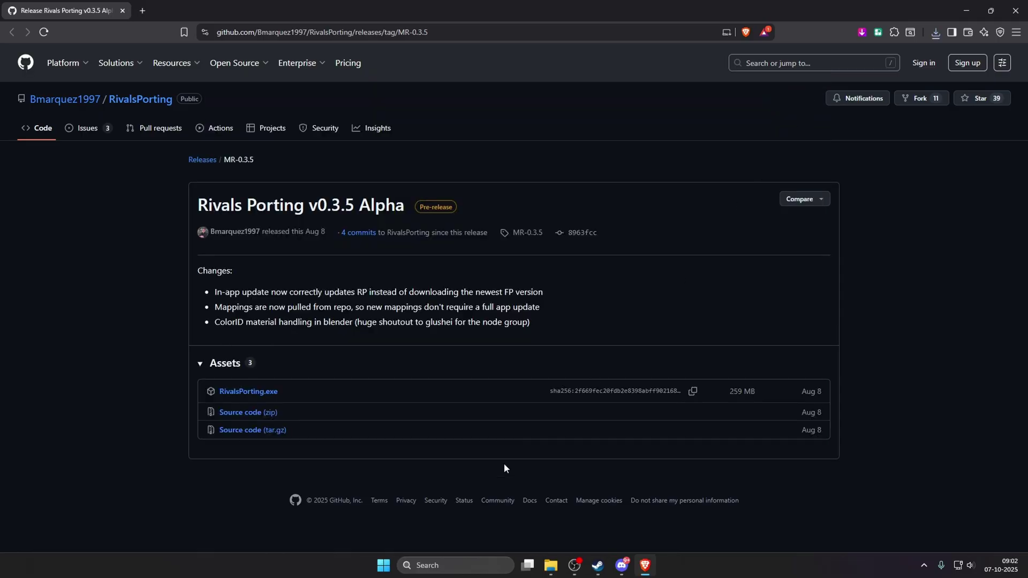
left_click(383, 565)
type("rivals")
left_click(391, 280)
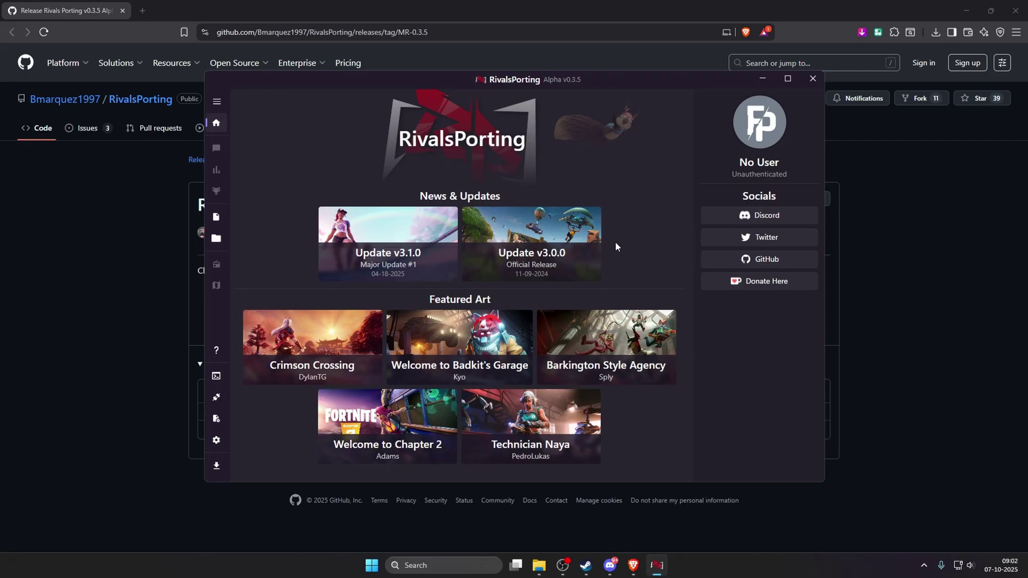
Open the asset library, browse through the characters and select Spider-Man.
left_click(220, 219)
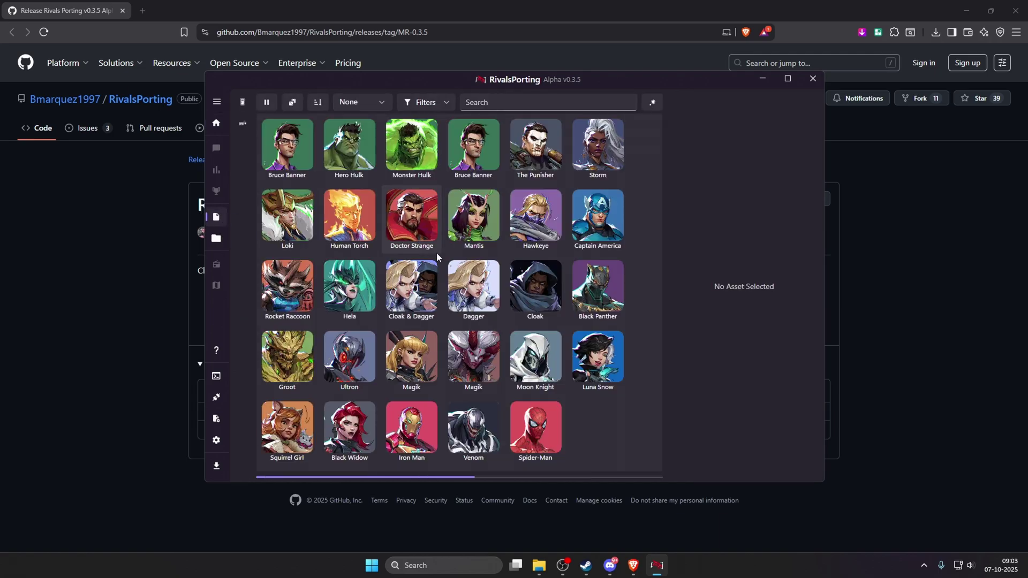
scroll(603, 452, "down", 5)
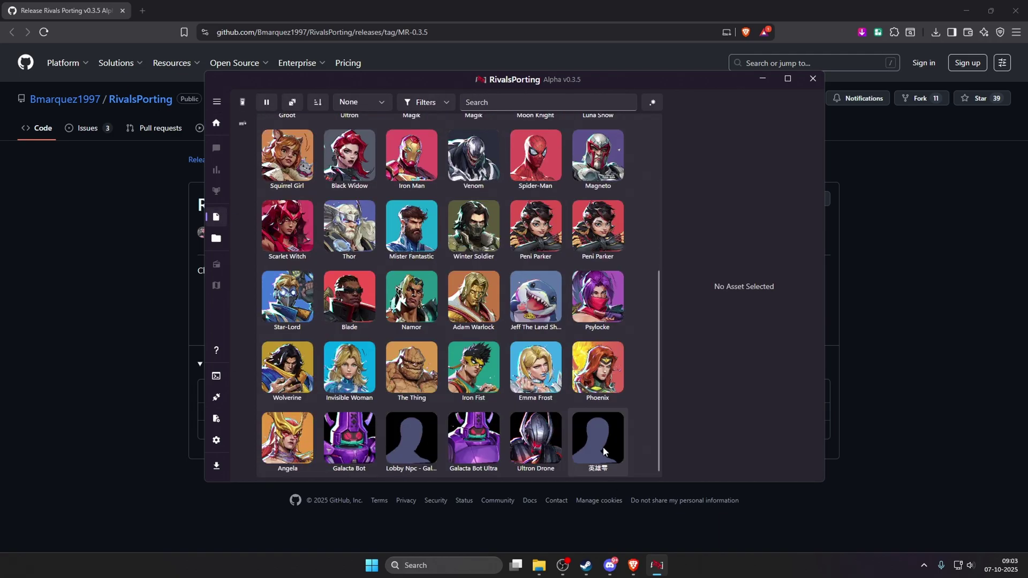
scroll(535, 369, "up", 3)
left_click(536, 278)
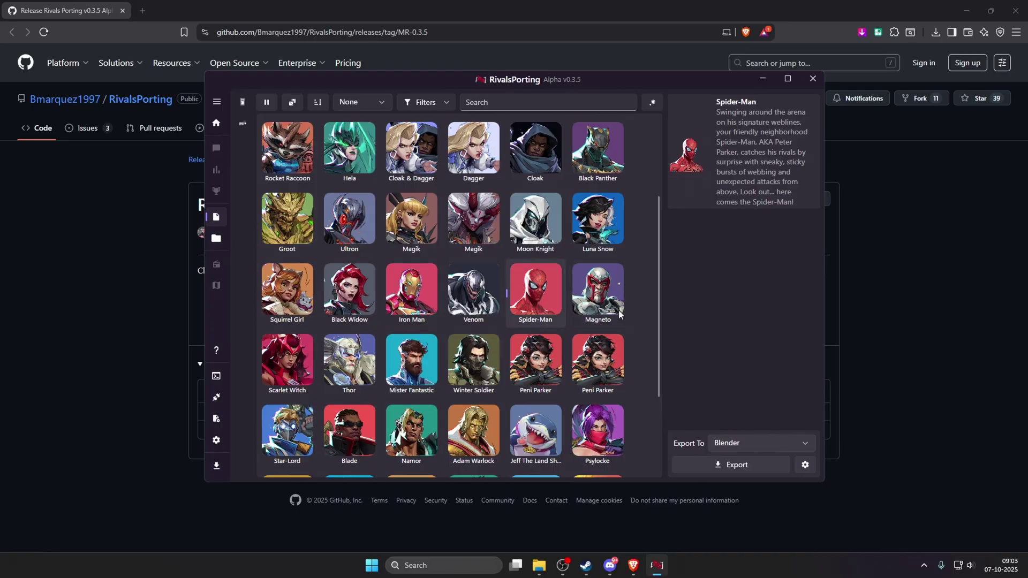
Select Dagger in the asset library and expand the file browser's tree down to Marvel/Content/Marvel/Characters.
scroll(620, 315, "up", 2)
left_click(479, 251)
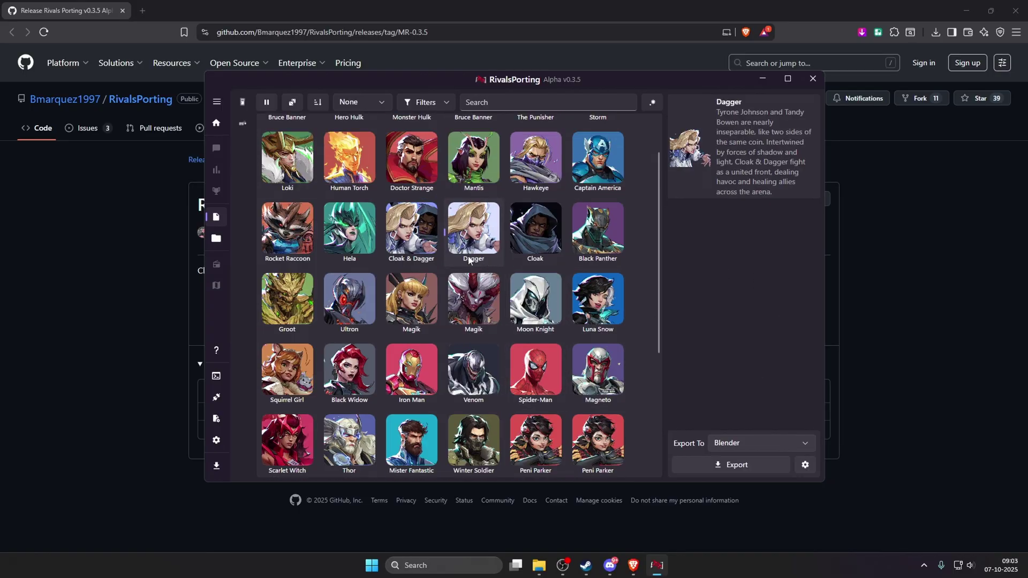
left_click(216, 239)
left_click(301, 127)
left_click(301, 142)
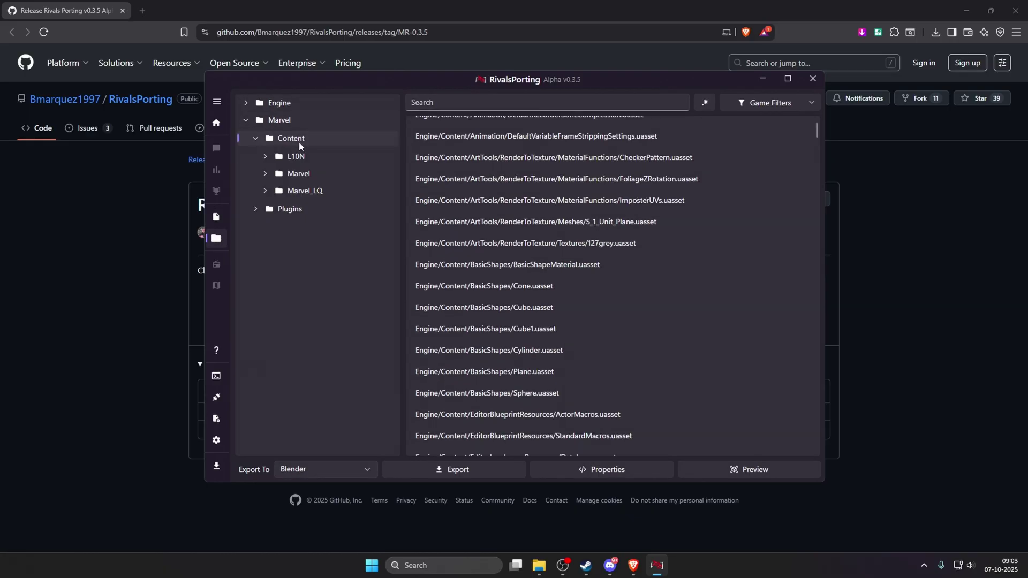
left_click(299, 174)
left_click(343, 277)
scroll(337, 322, "down", 3)
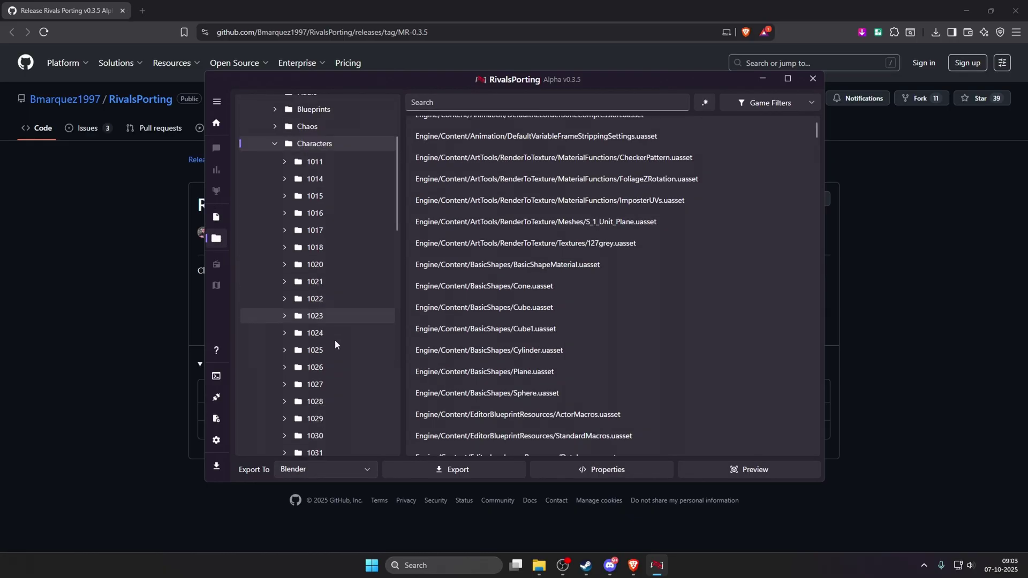
Return to the asset library and look through Luna Snow, Peni Parker, Magik and Ultron.
left_click(217, 217)
left_click(625, 316)
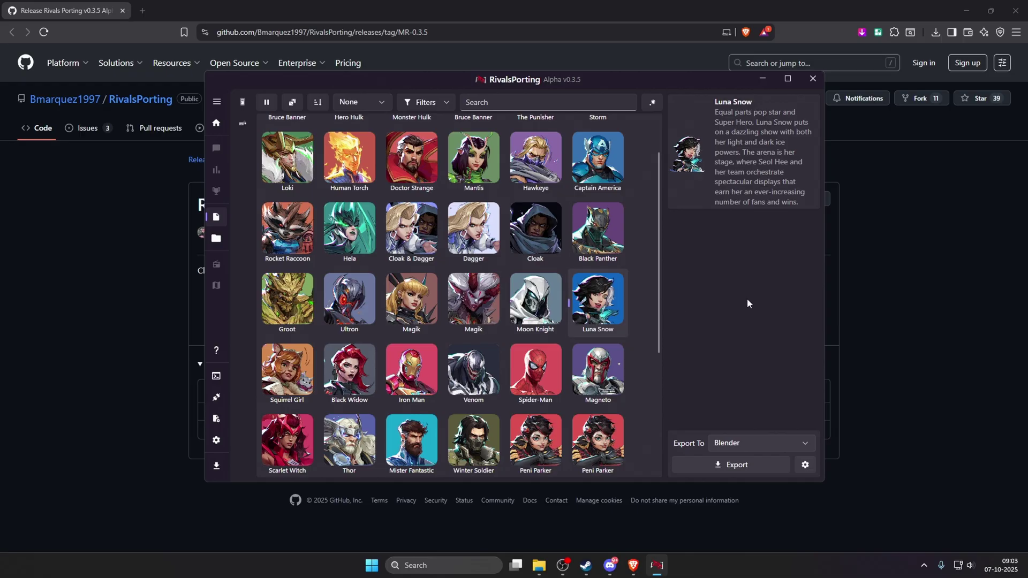
left_click(587, 424)
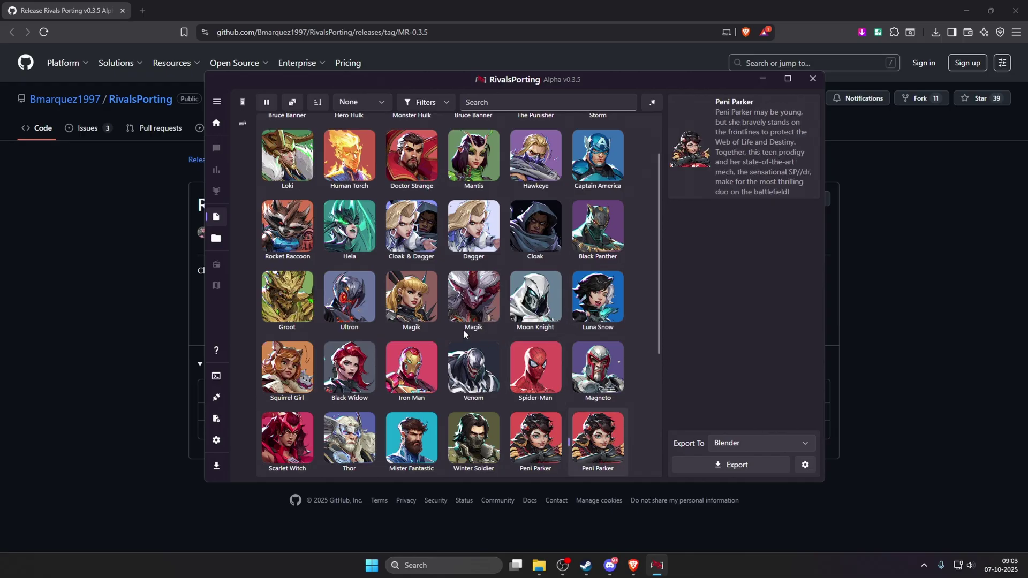
left_click(412, 298)
left_click(349, 299)
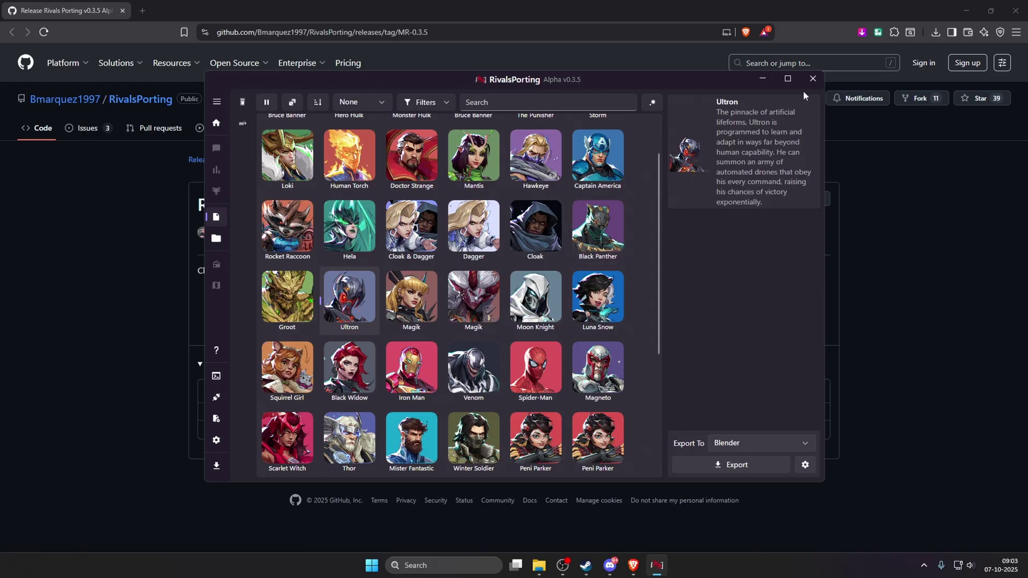
Close RivalsPorting and relaunch it from a Windows search for "r".
left_click(813, 79)
left_click(395, 562)
type("r")
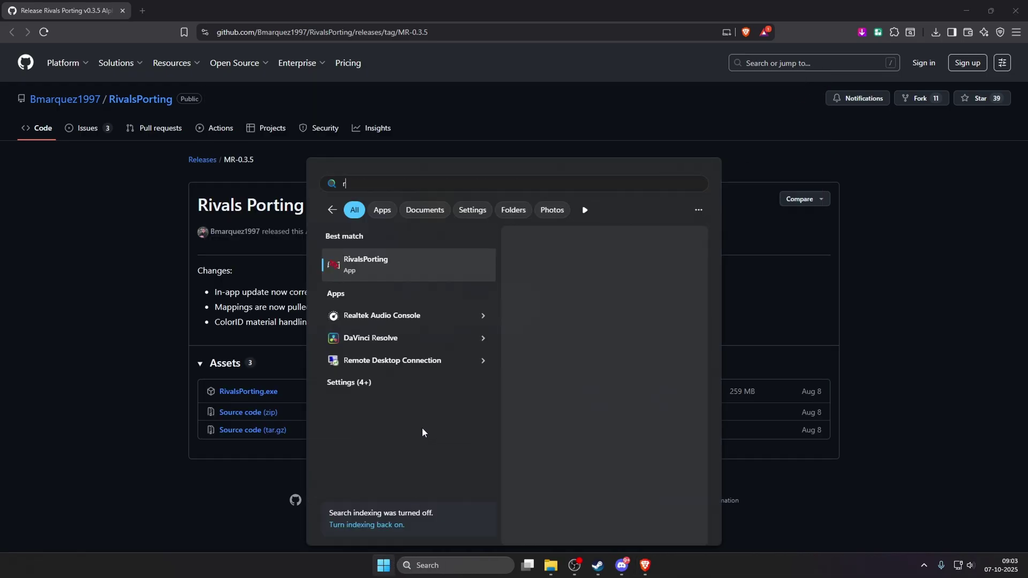
left_click(371, 267)
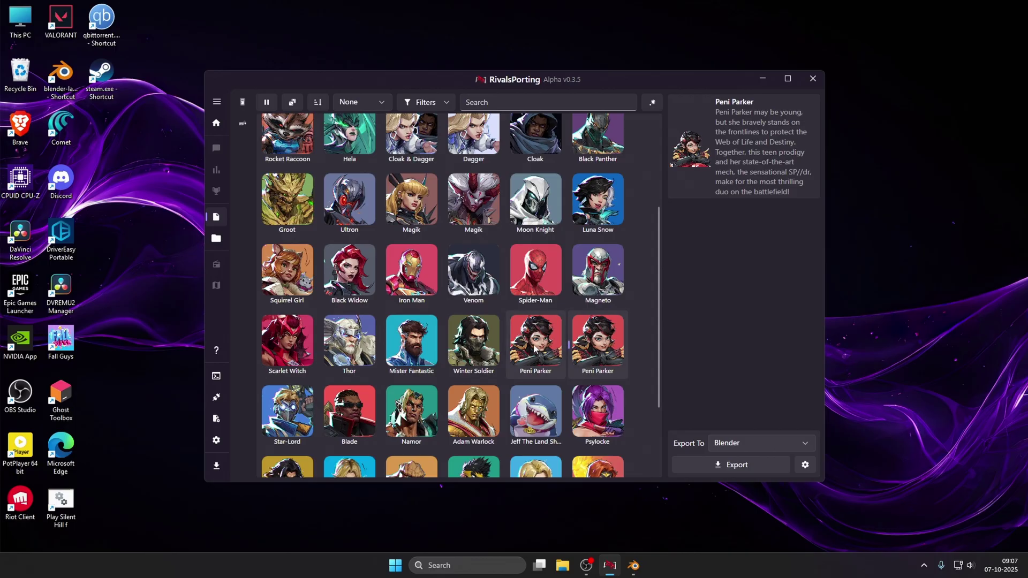
Look through the Winter Soldier, Squirrel Girl and second Peni Parker entries in the asset library.
left_click(474, 342)
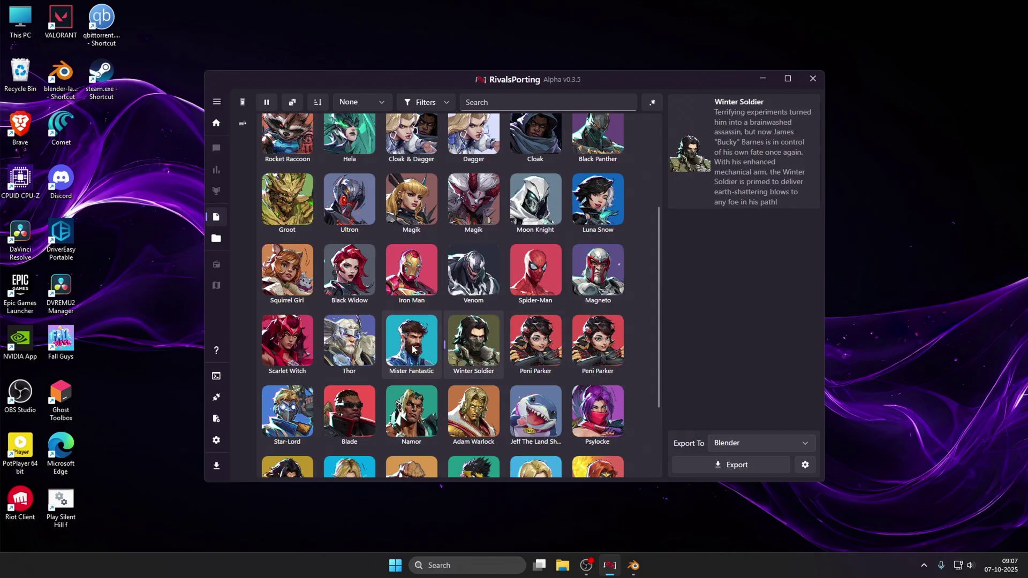
left_click(303, 300)
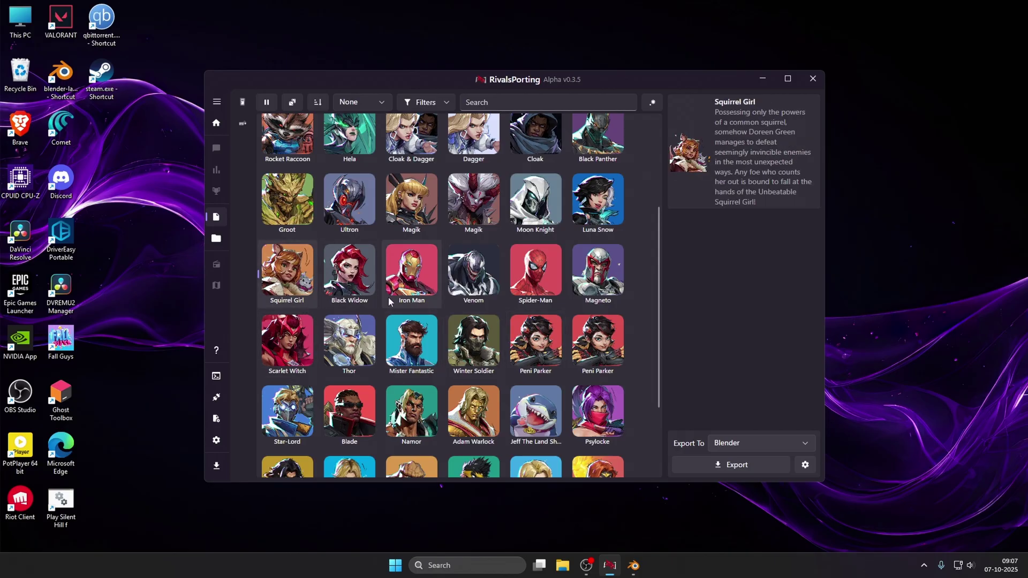
scroll(535, 296, "down", 2)
left_click(594, 290)
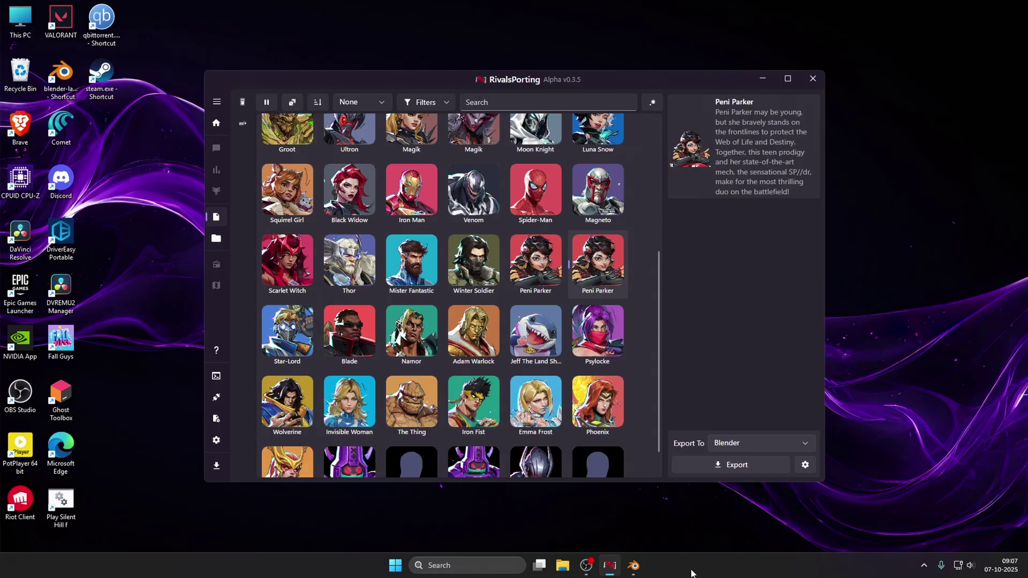
Switch to Blender, dismiss the splash screen and open the preferences.
left_click(633, 572)
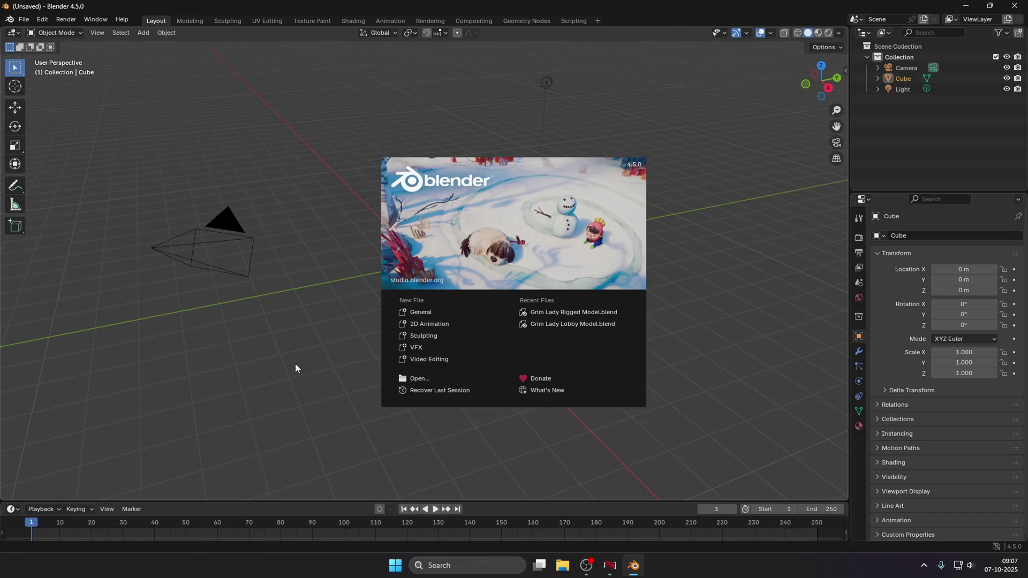
left_click(236, 384)
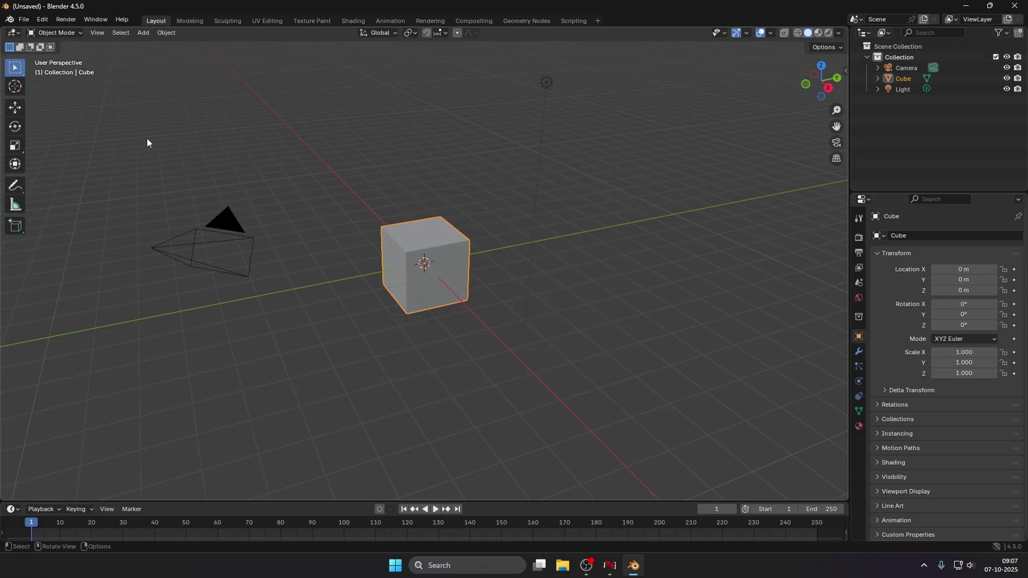
key("a")
left_click(42, 19)
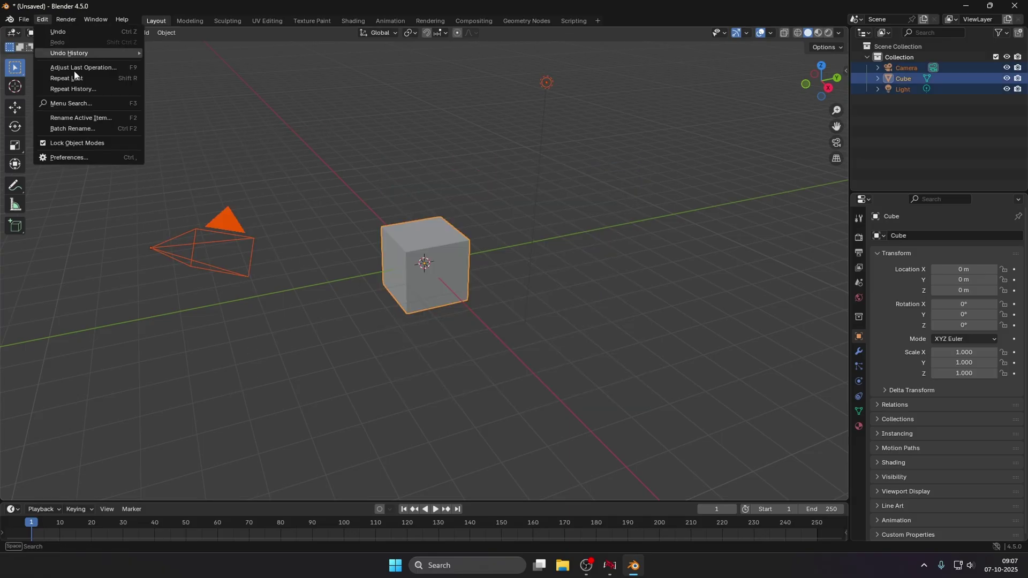
left_click(84, 154)
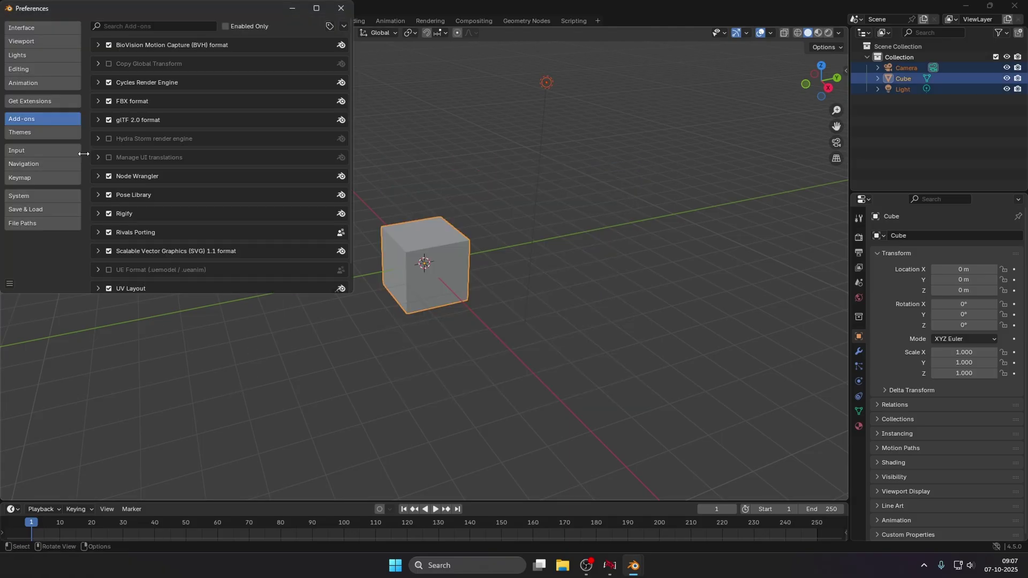
Search the add-ons for "riva" and expand the details of the Rivals Porting add-on.
left_click(139, 26)
type("riva")
key("Return")
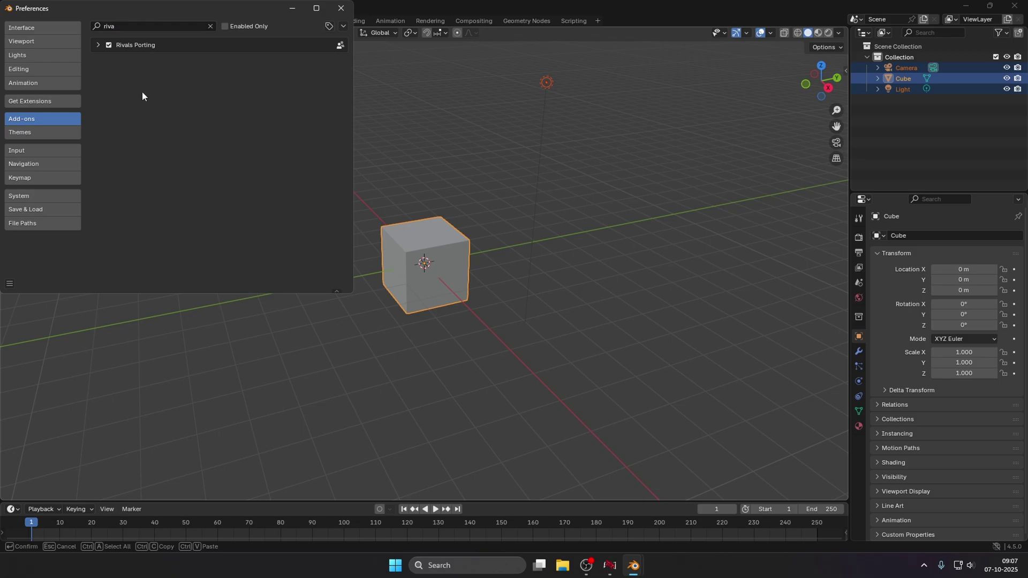
left_click(96, 45)
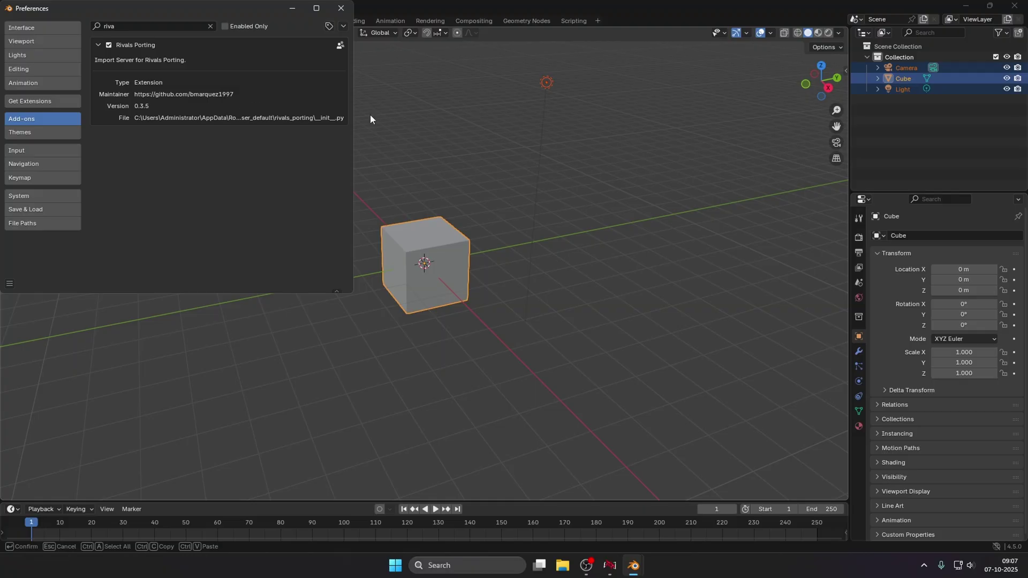
Search the installed extensions for "rivals" and uninstall the Rivals Porting extension.
left_click(37, 105)
left_click(148, 26)
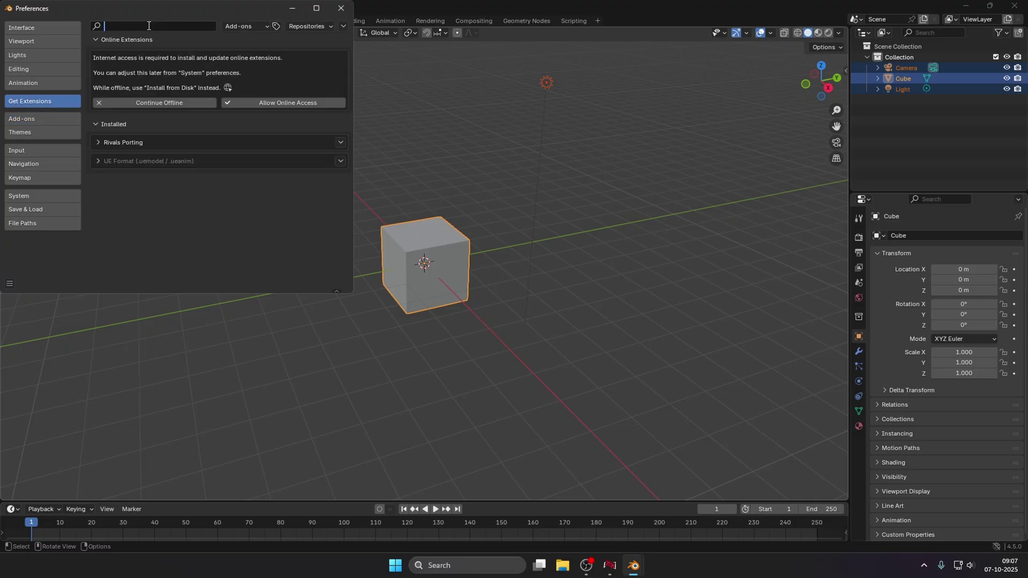
type("rivals")
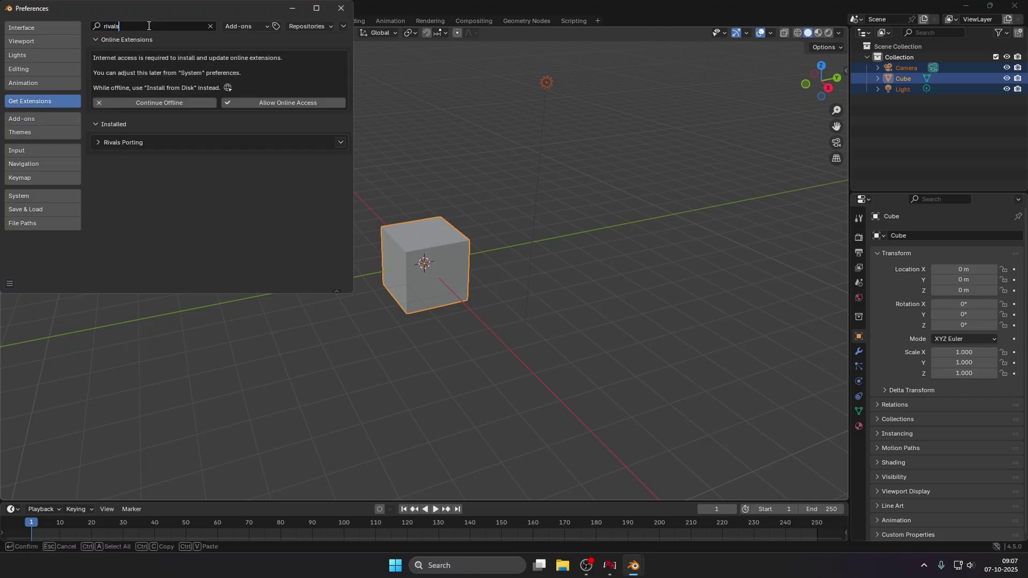
key("Return")
left_click(98, 144)
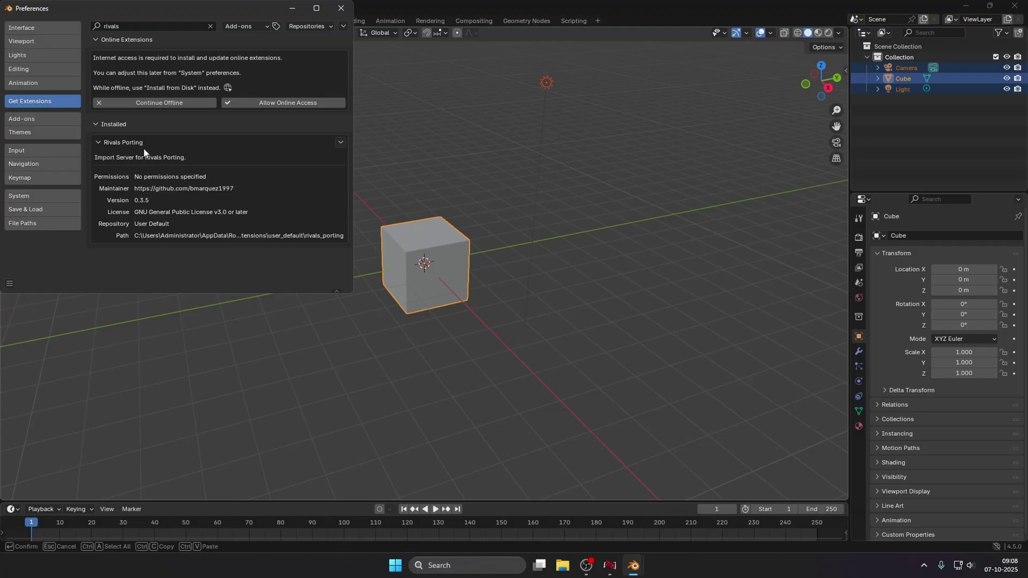
left_click(339, 143)
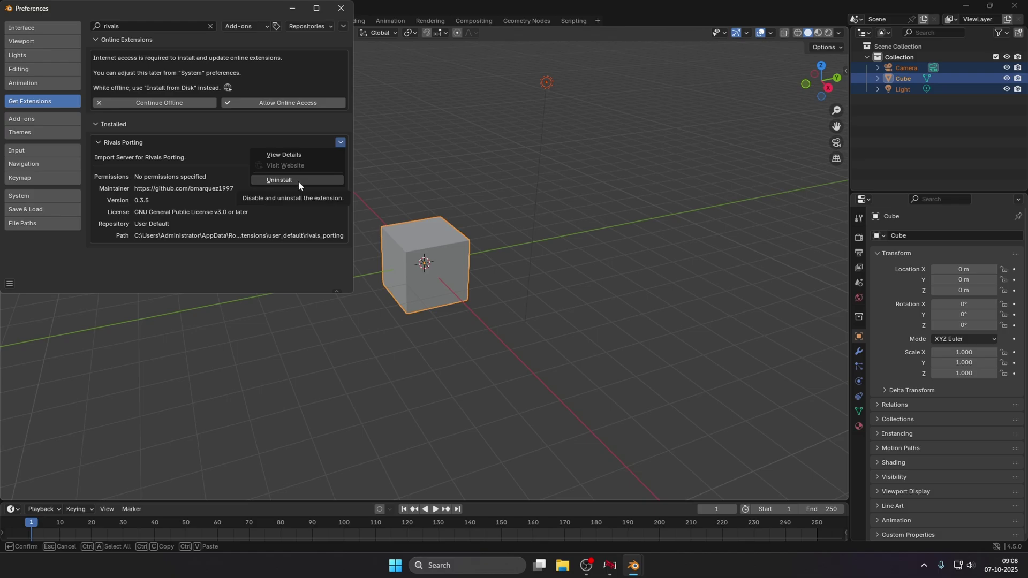
left_click(313, 179)
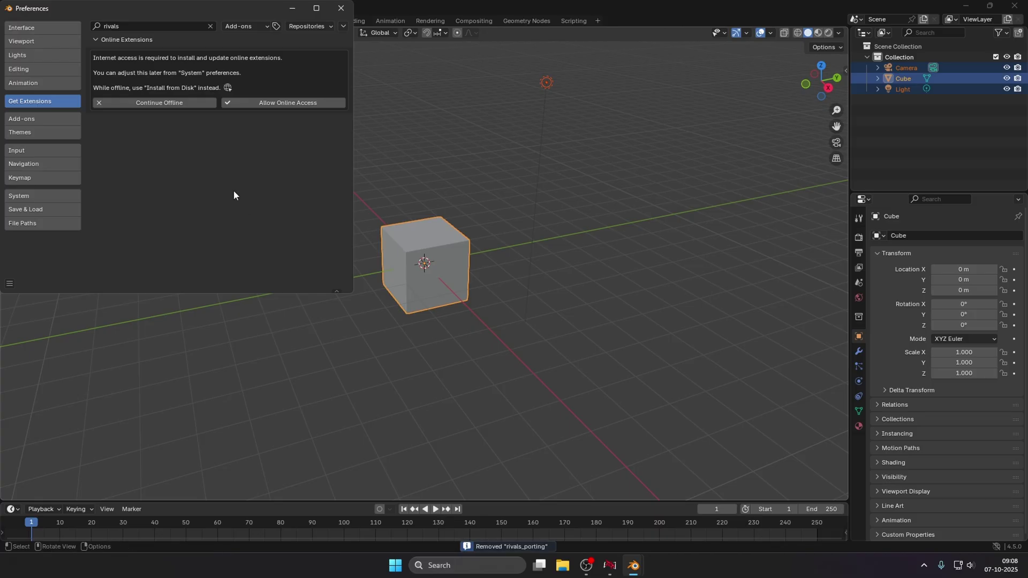
Close the preferences and quit Blender without saving the scene.
left_click(340, 9)
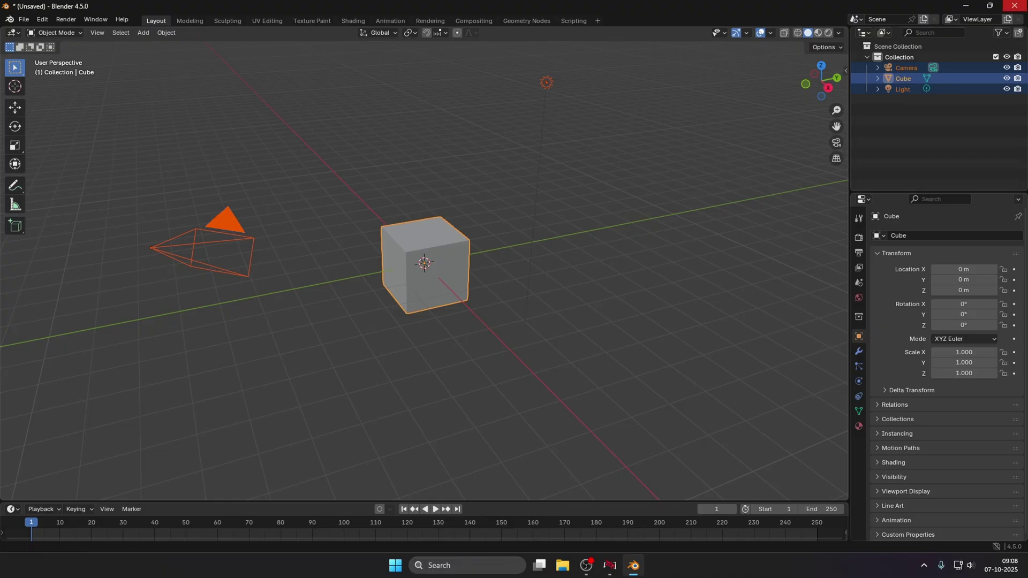
left_click(1015, 6)
left_click(538, 299)
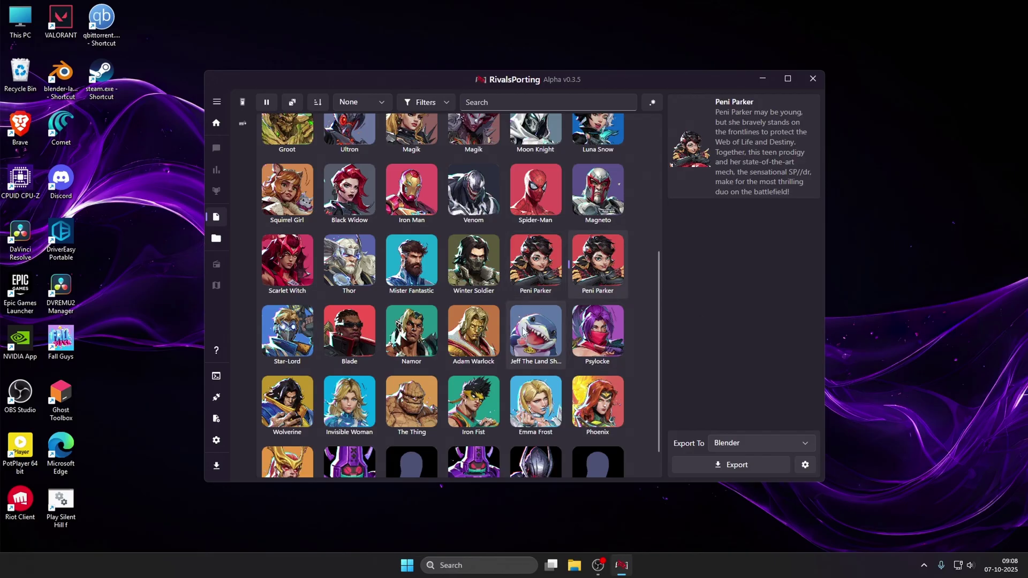
Register Blender in RivalsPorting's Blender Extensions using blender.exe from the nested blender-4.5.0-windows-x64 folder under E:\My Apps\Blender\Blender 4.5.0, and continue past the installation message.
left_click(217, 398)
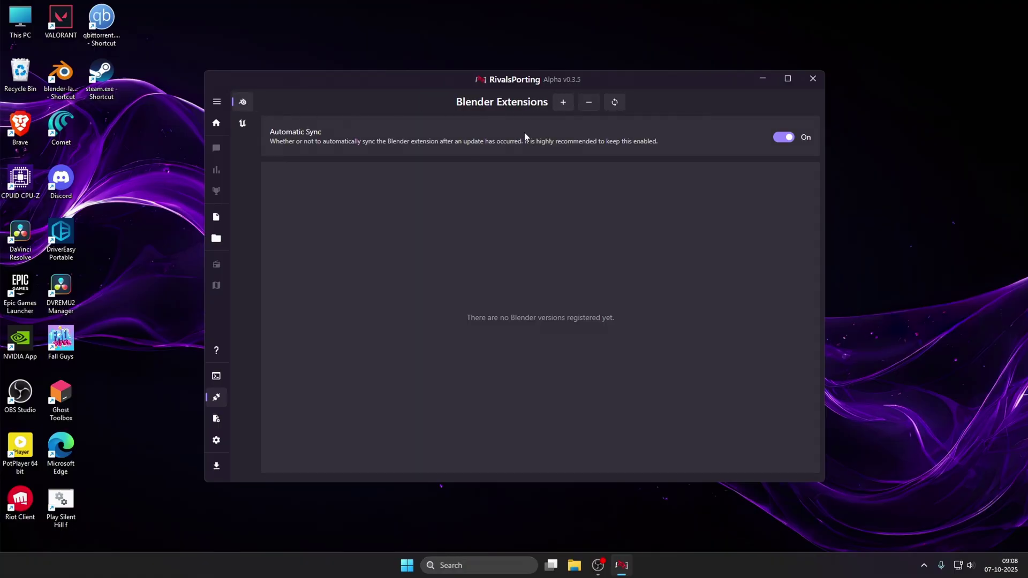
left_click(563, 103)
left_click(256, 244)
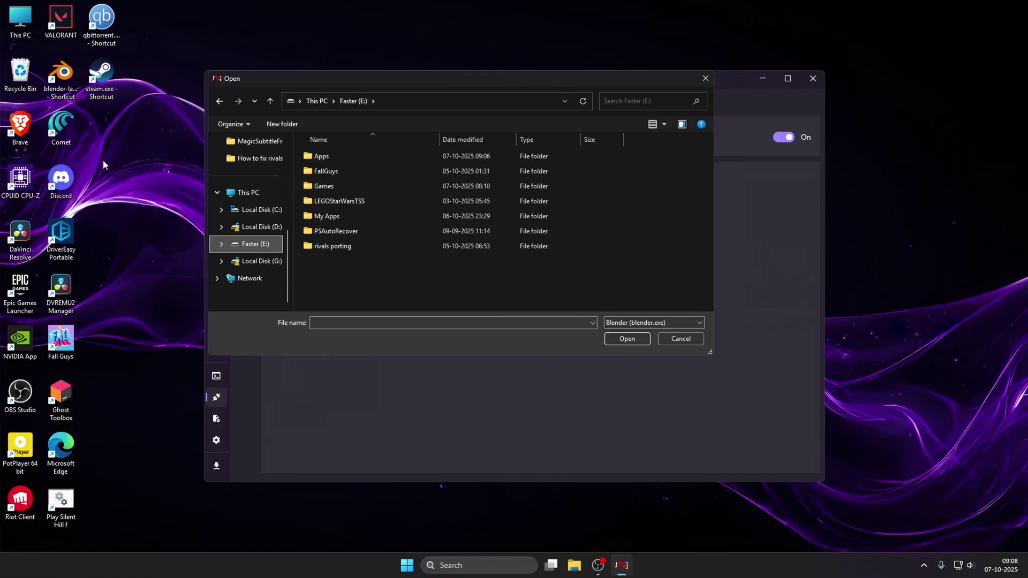
left_click(348, 173)
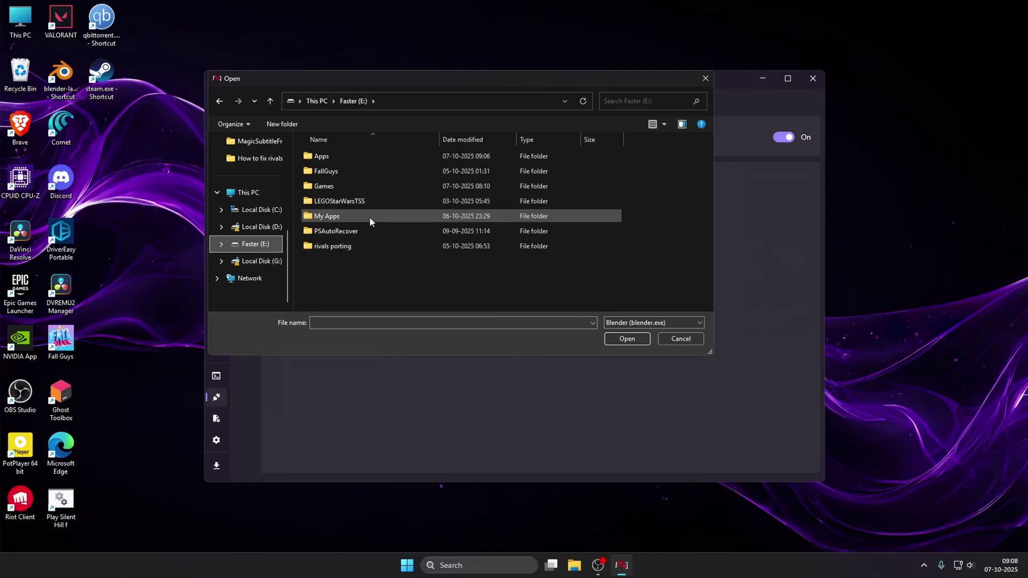
double_click(367, 218)
double_click(349, 172)
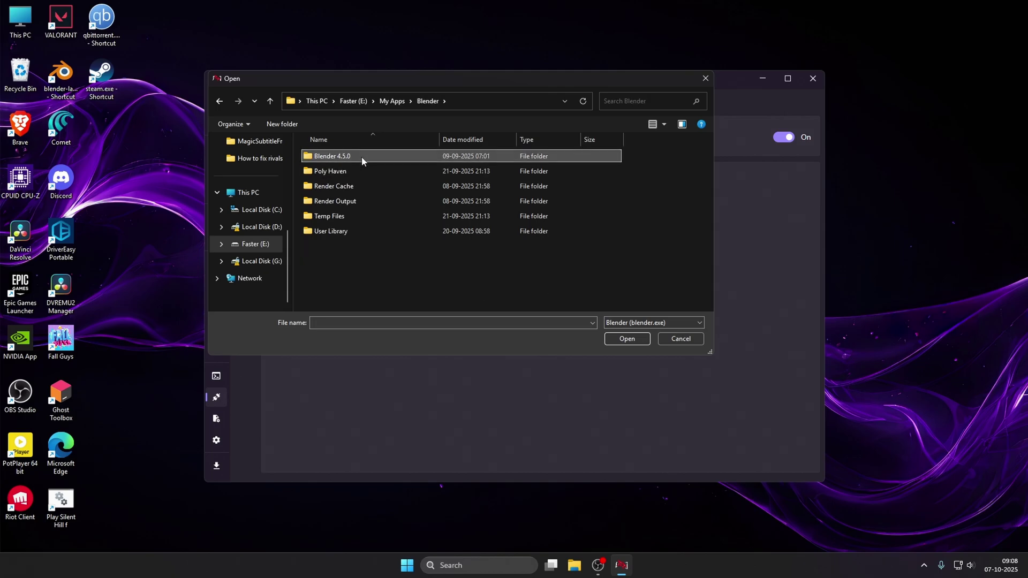
double_click(362, 156)
double_click(378, 158)
double_click(378, 159)
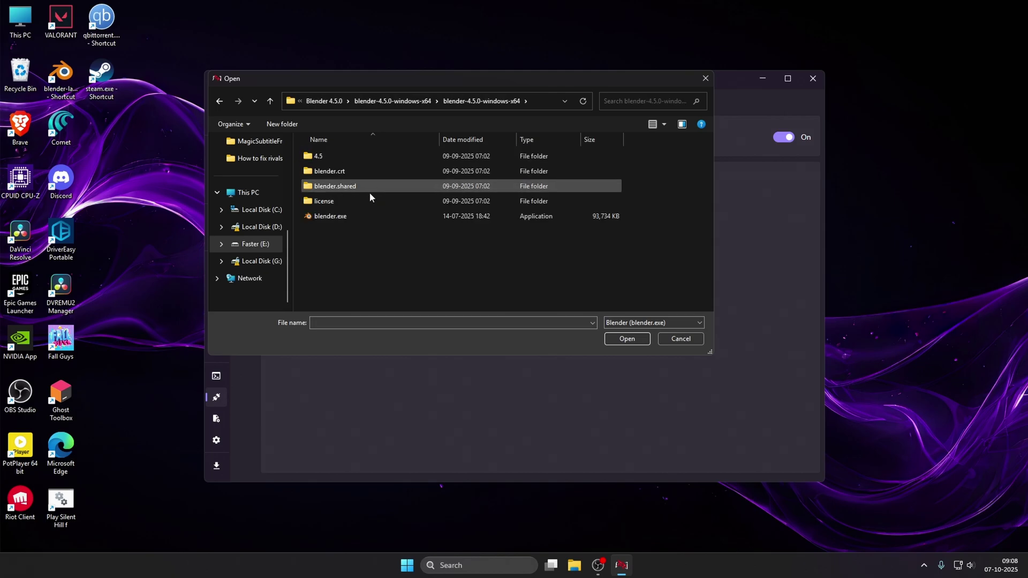
left_click(353, 216)
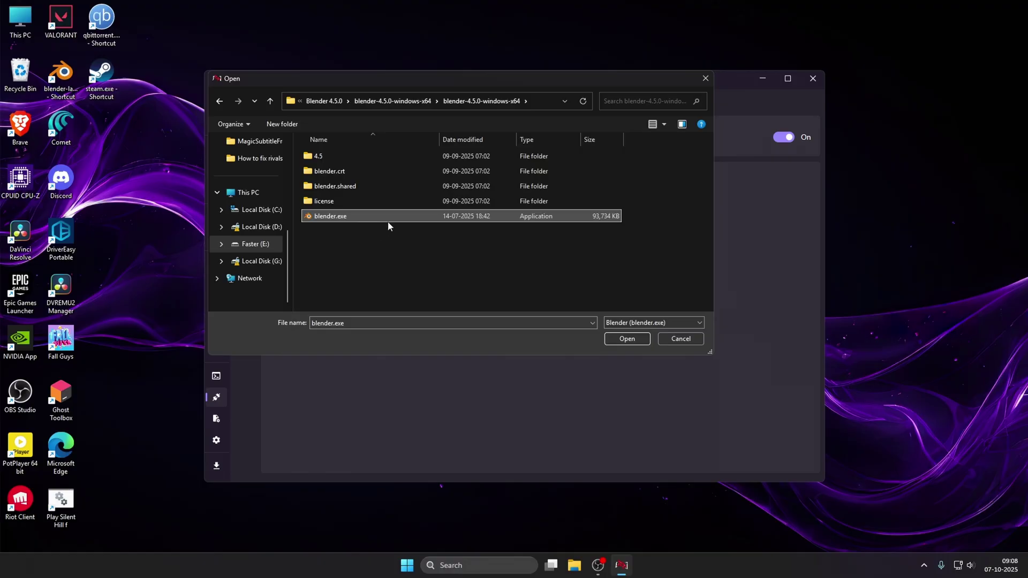
left_click(621, 338)
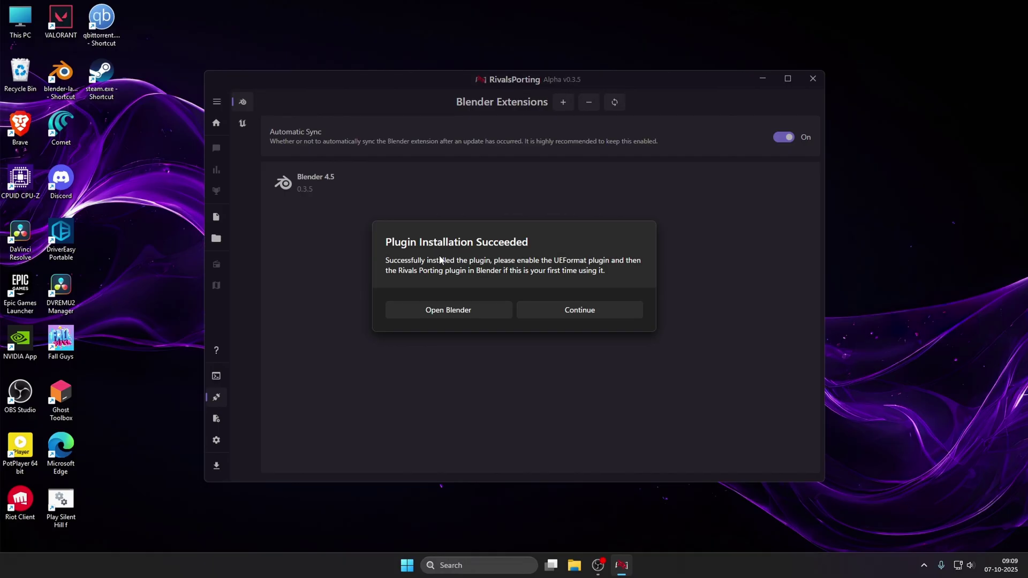
left_click(588, 315)
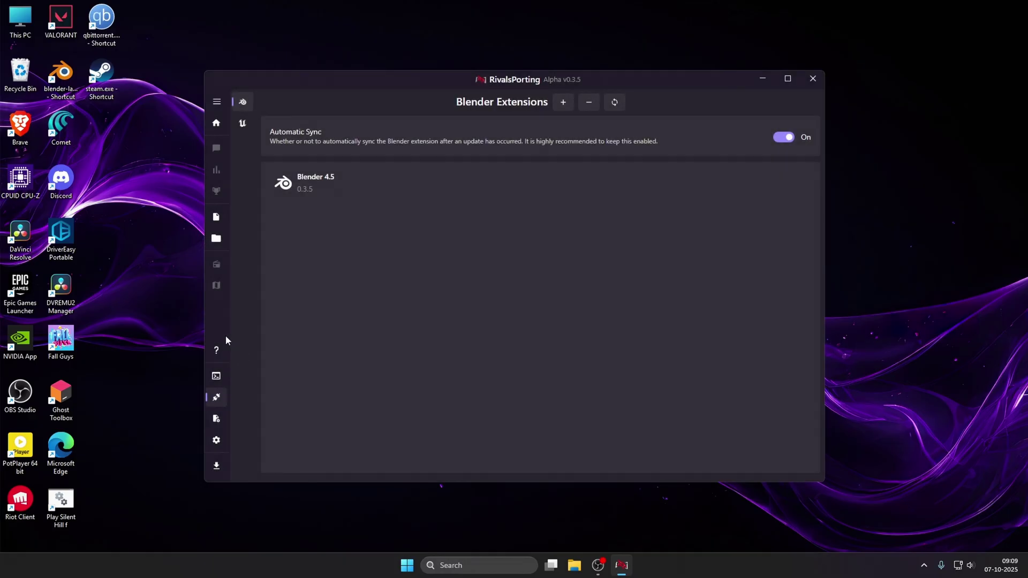
Select Winter Soldier in the asset library and launch Blender from the desktop.
left_click(217, 218)
left_click(473, 261)
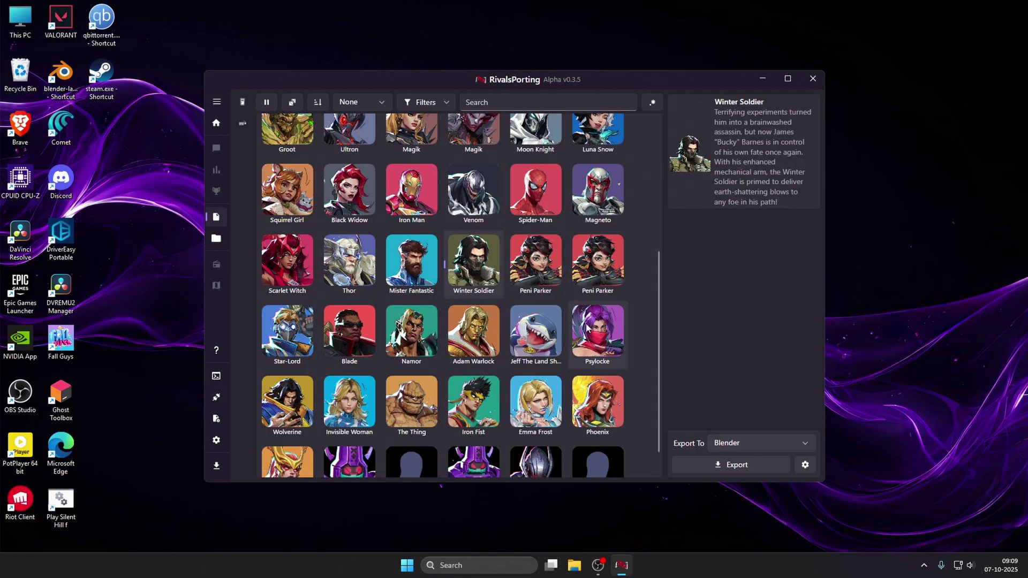
scroll(586, 327, "down", 1)
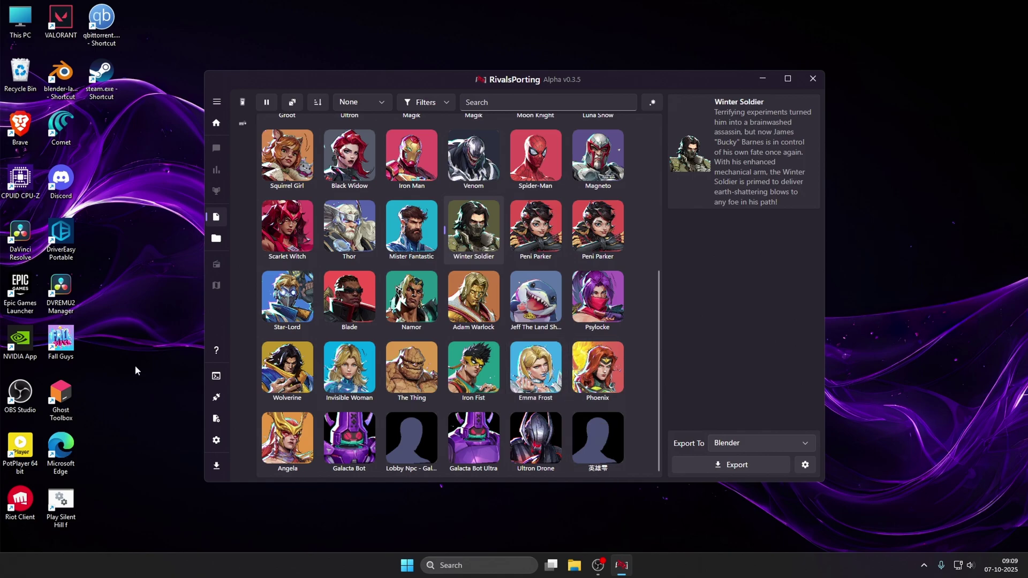
left_click(65, 80)
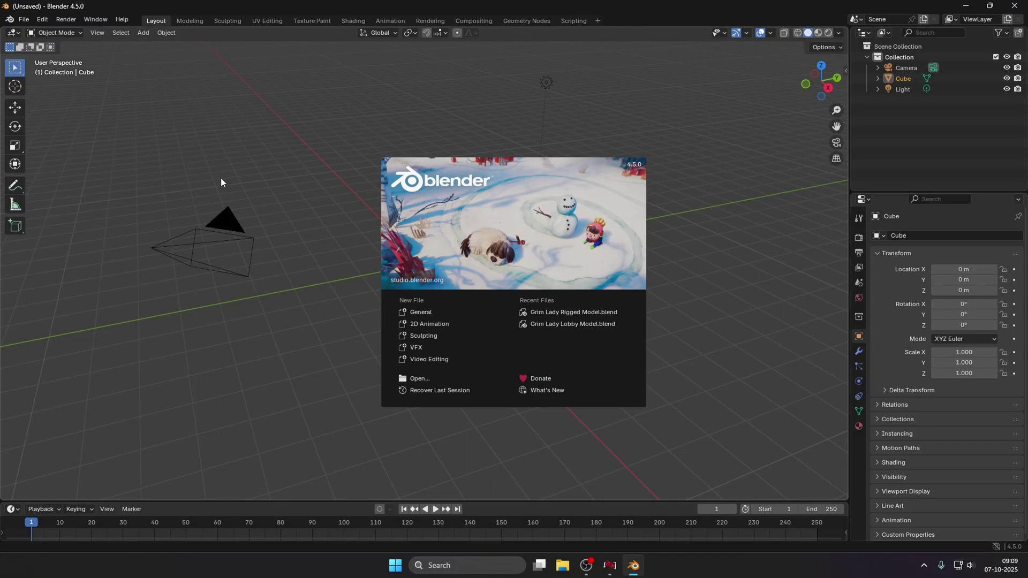
Dismiss the splash screen, search the add-ons in Blender's preferences for "riv", and enable Rivals Porting.
left_click(221, 178)
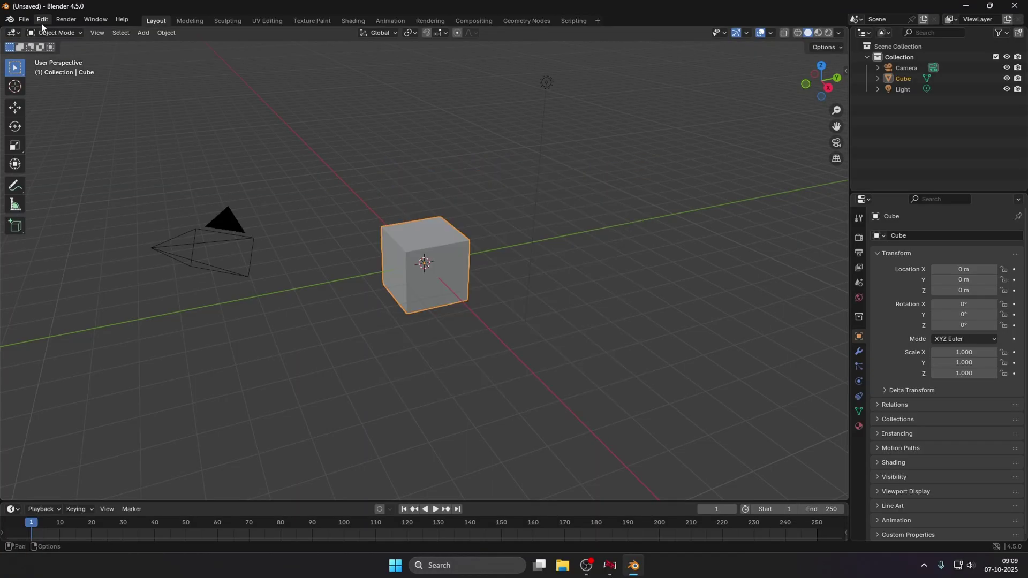
left_click(42, 22)
left_click(56, 159)
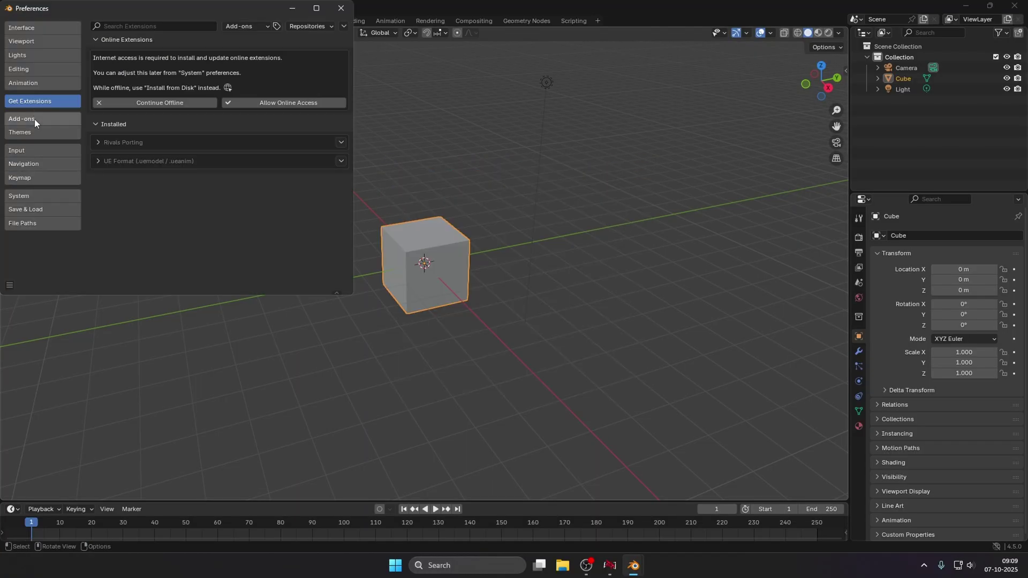
left_click(35, 121)
left_click(158, 30)
type("riv")
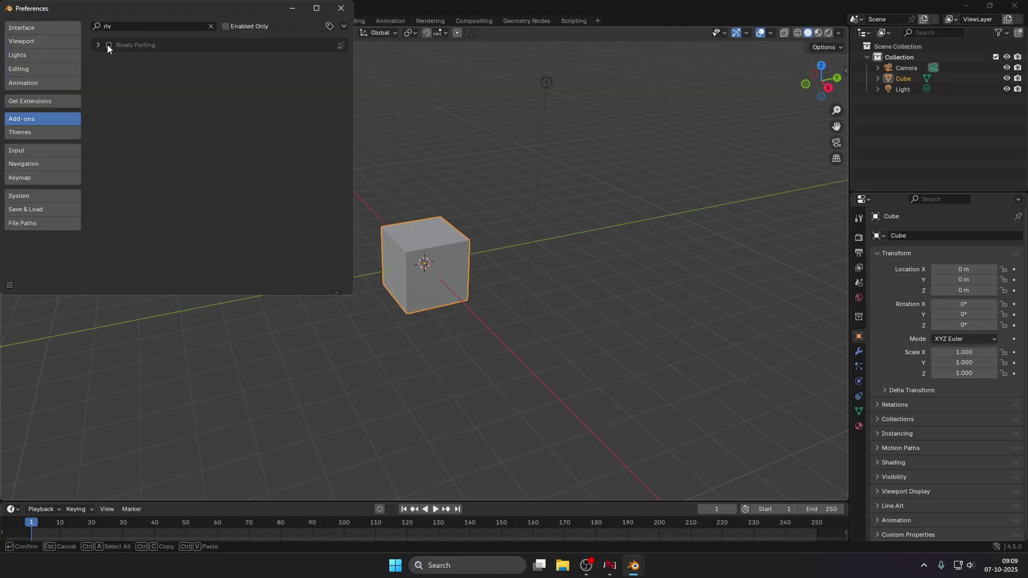
left_click(109, 46)
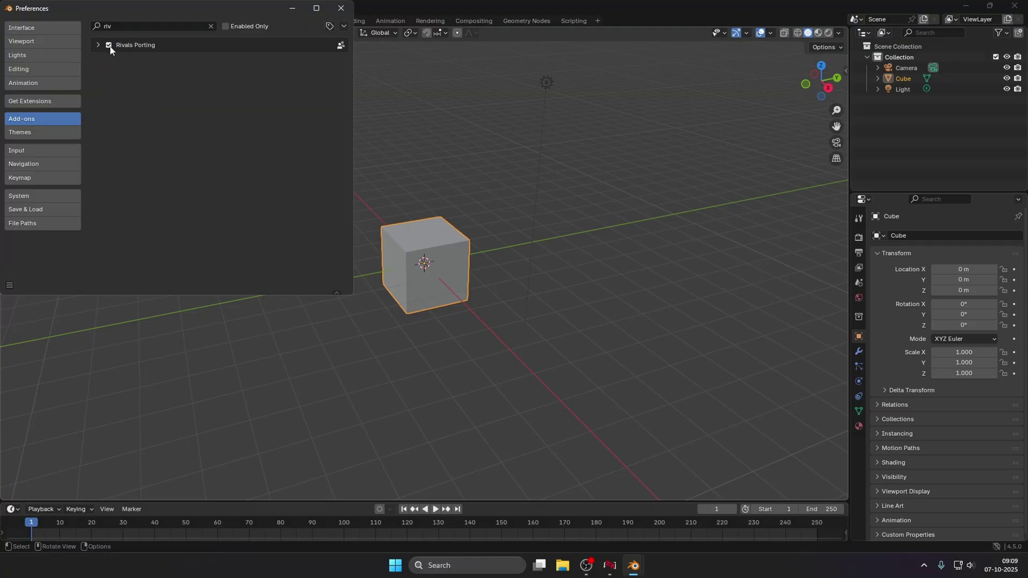
Save the Blender preferences and close the preferences window.
left_click(9, 285)
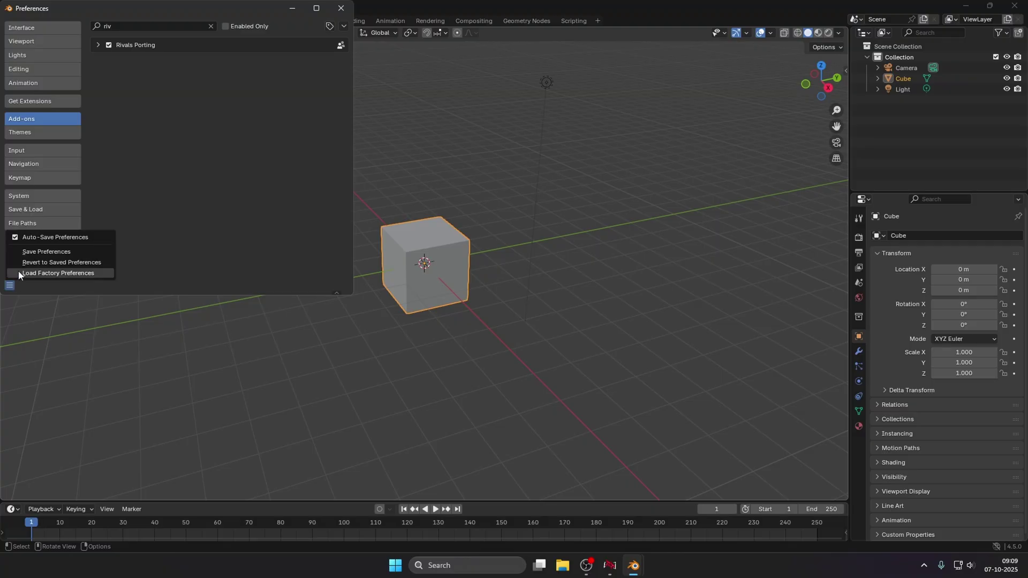
left_click(52, 251)
left_click(340, 8)
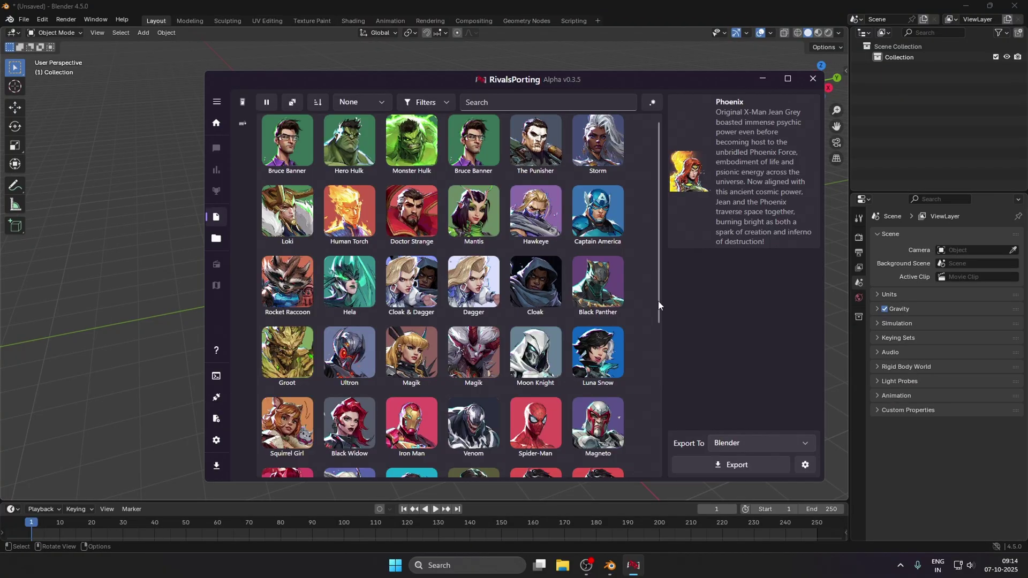
Examine the details of several characters in RivalsPorting's asset library, including Winter Soldier, Peni Parker, Black Panther, Dagger and Spider-Man.
scroll(651, 297, "down", 4)
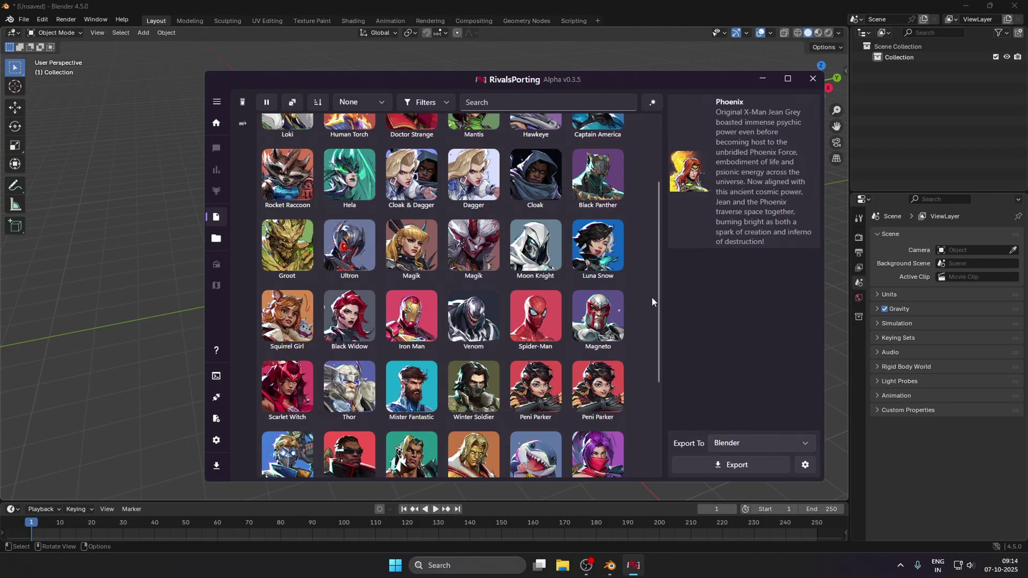
left_click(473, 252)
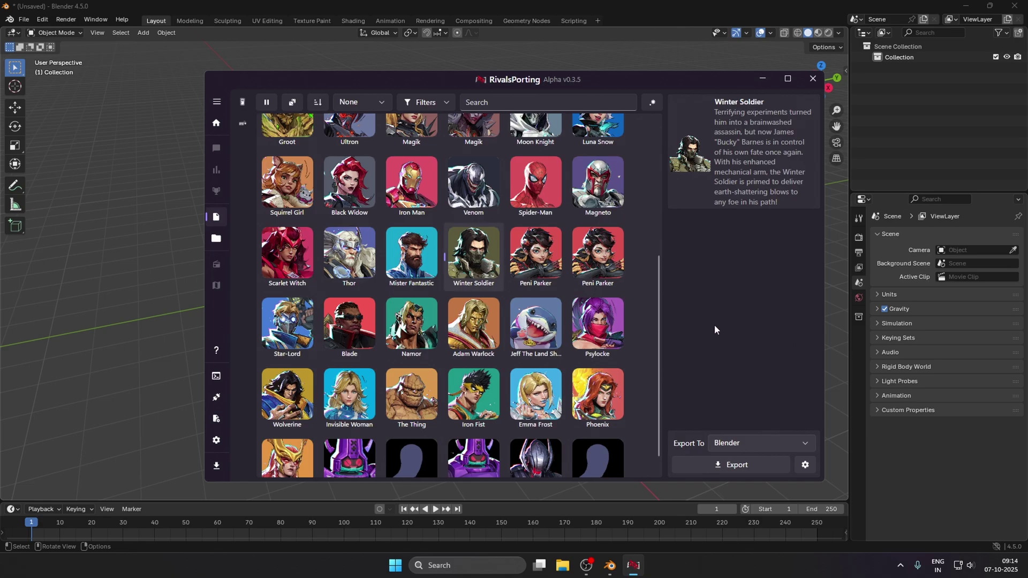
left_click(536, 252)
scroll(536, 252, "up", 3)
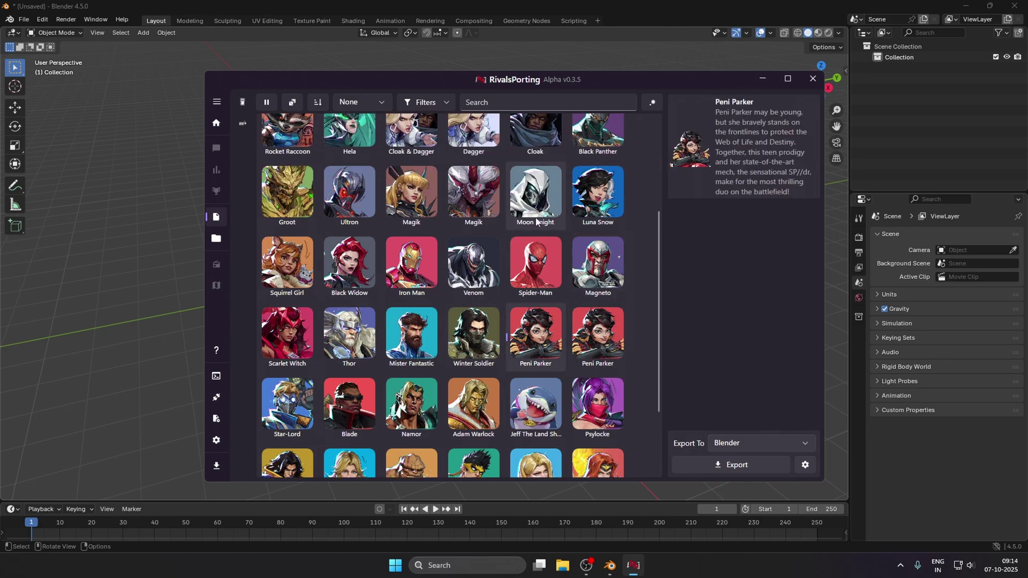
left_click(595, 222)
scroll(559, 257, "up", 2)
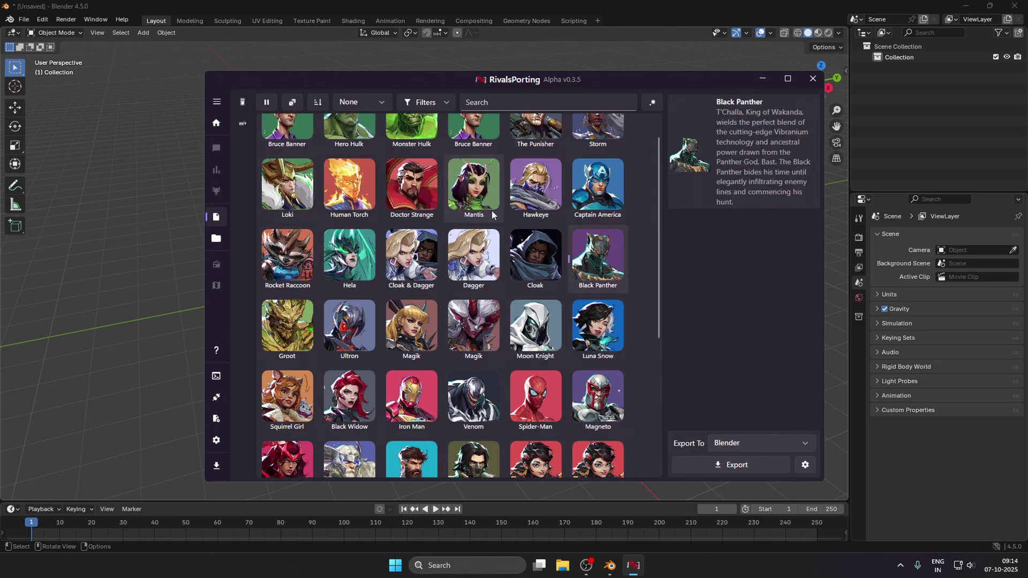
left_click(474, 185)
left_click(473, 254)
scroll(562, 397, "down", 2)
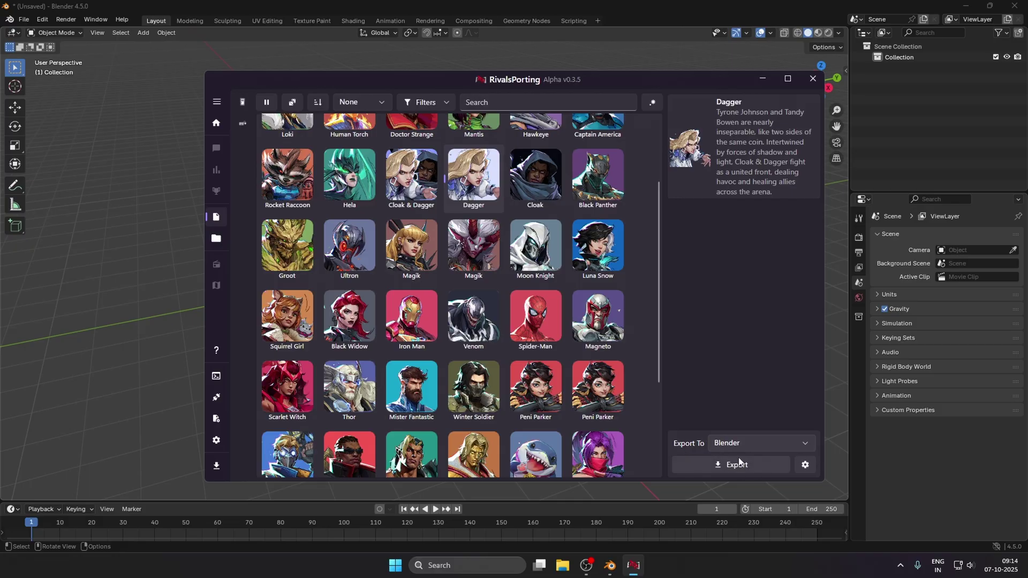
left_click(556, 320)
scroll(559, 321, "down", 2)
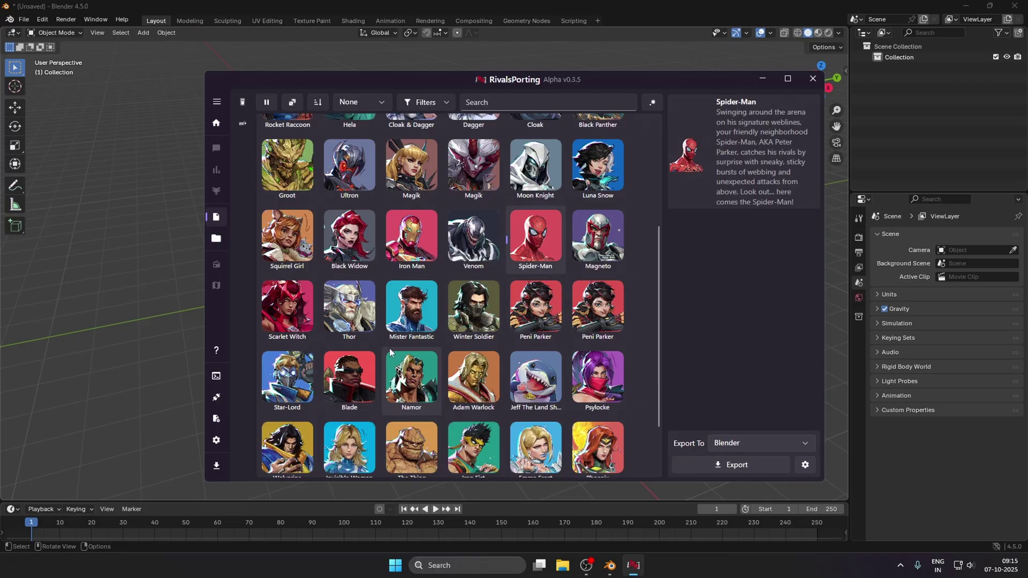
left_click(390, 351)
Try to export Winter Soldier to Blender and dismiss the exception dialog.
left_click(473, 308)
left_click(734, 465)
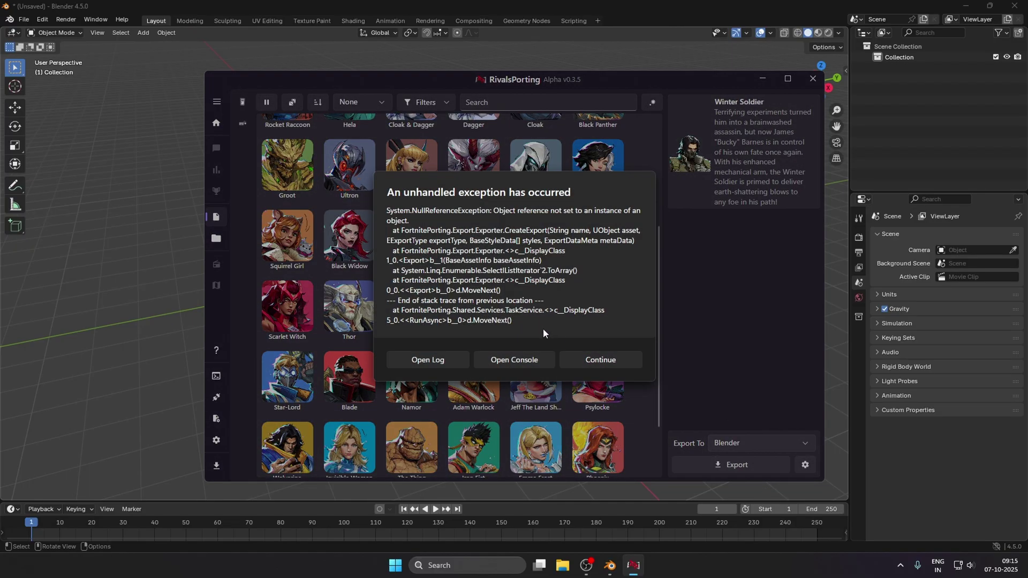
left_click(618, 355)
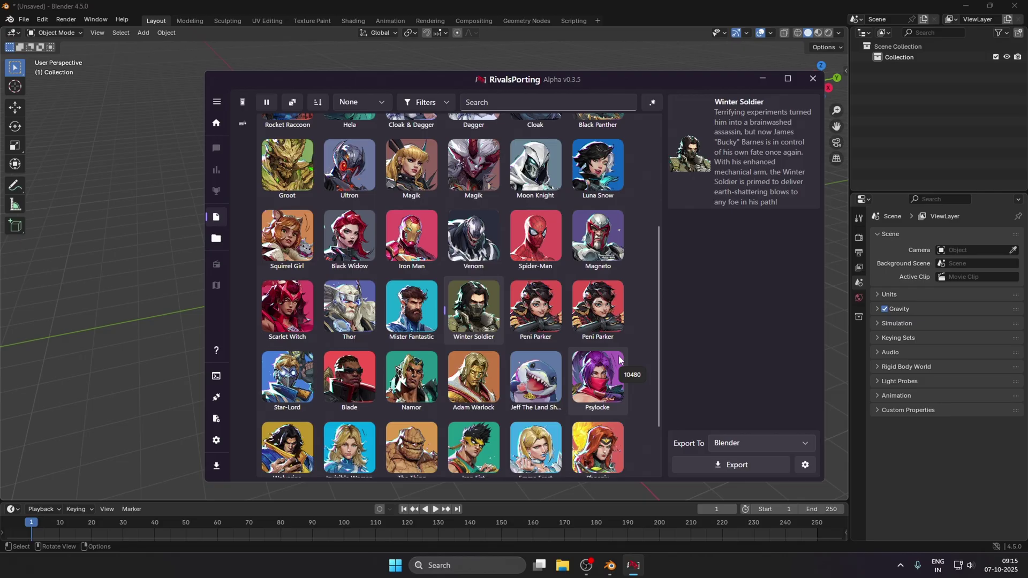
scroll(622, 326, "down", 1)
scroll(542, 297, "up", 3)
scroll(511, 267, "up", 1)
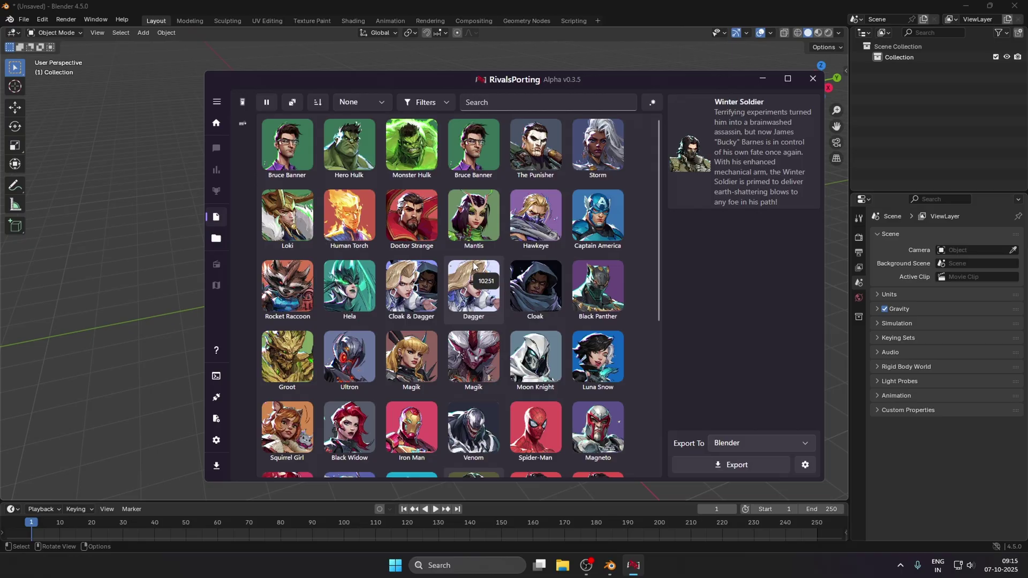
scroll(473, 266, "down", 1)
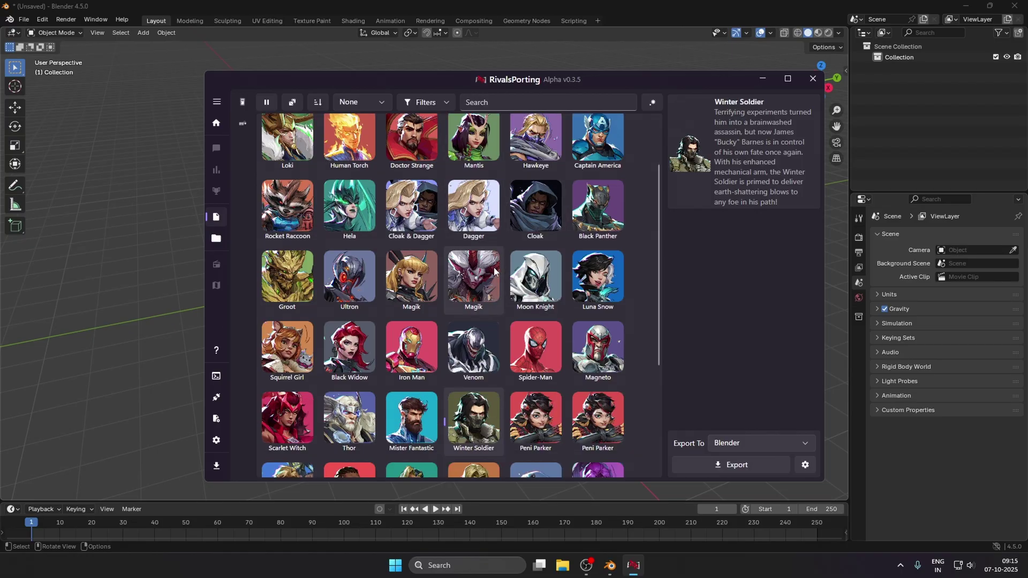
Open the game files browser, maximize the window, and expand the folders Marvel, Content, Marvel and Characters to view the numbered character folders.
left_click(217, 239)
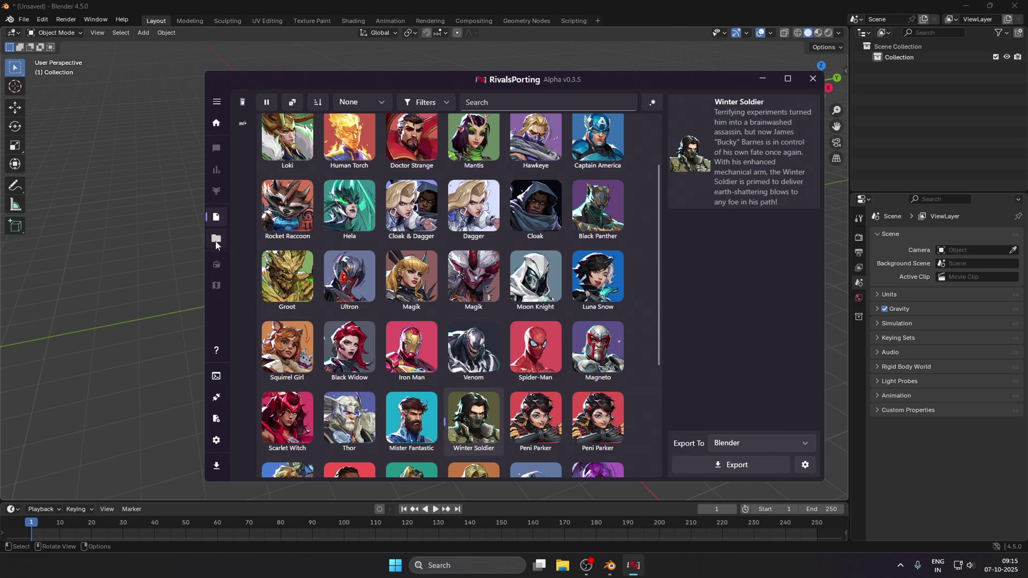
left_click(788, 80)
left_click(51, 50)
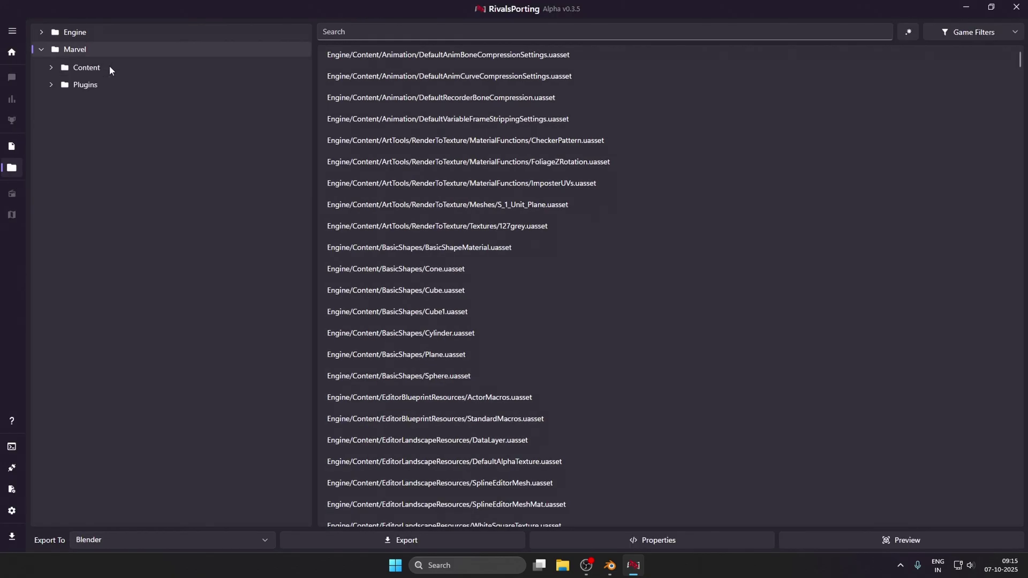
left_click(110, 67)
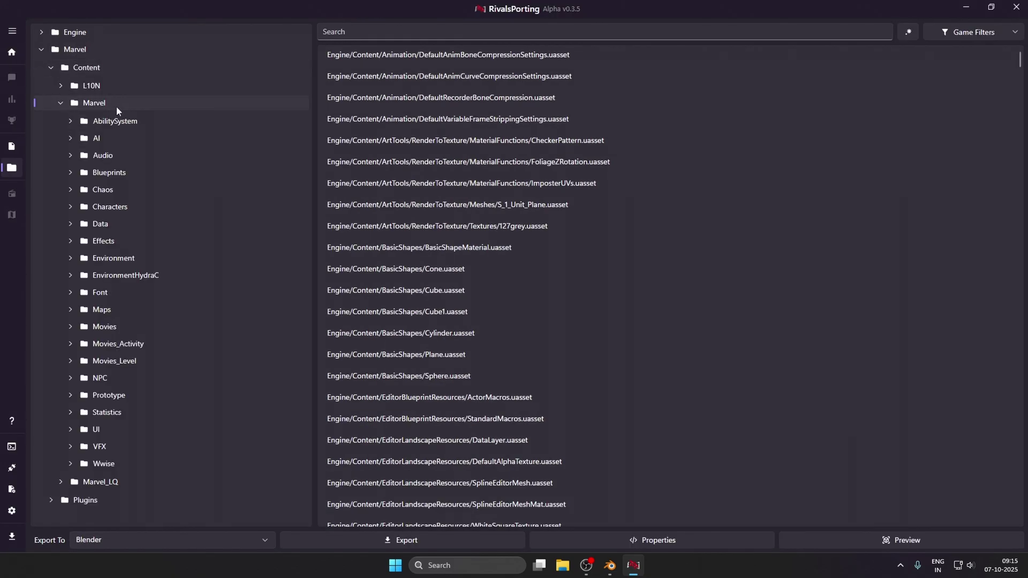
left_click(130, 208)
scroll(160, 241, "down", 3)
scroll(146, 230, "down", 12)
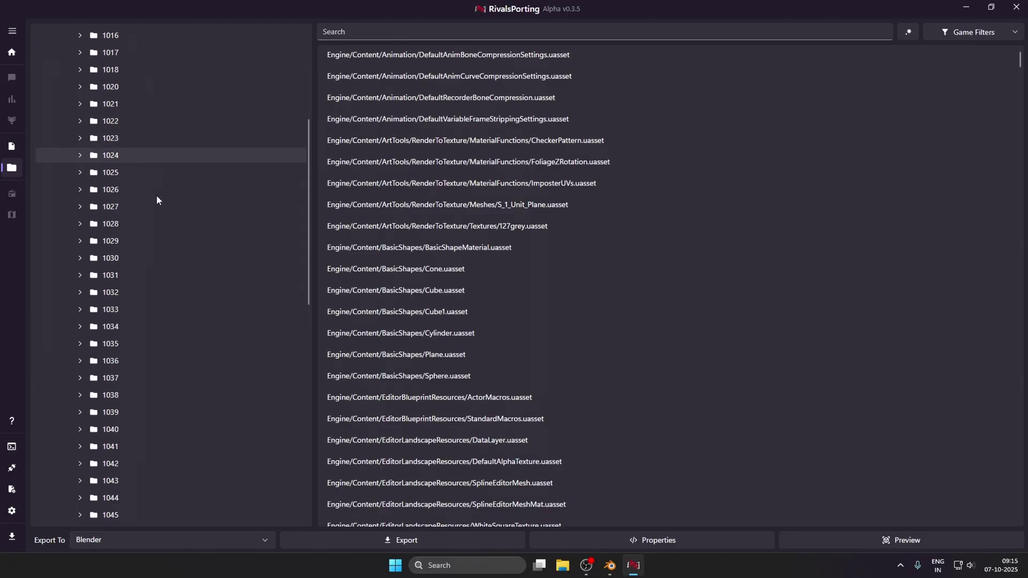
scroll(195, 252, "up", 9)
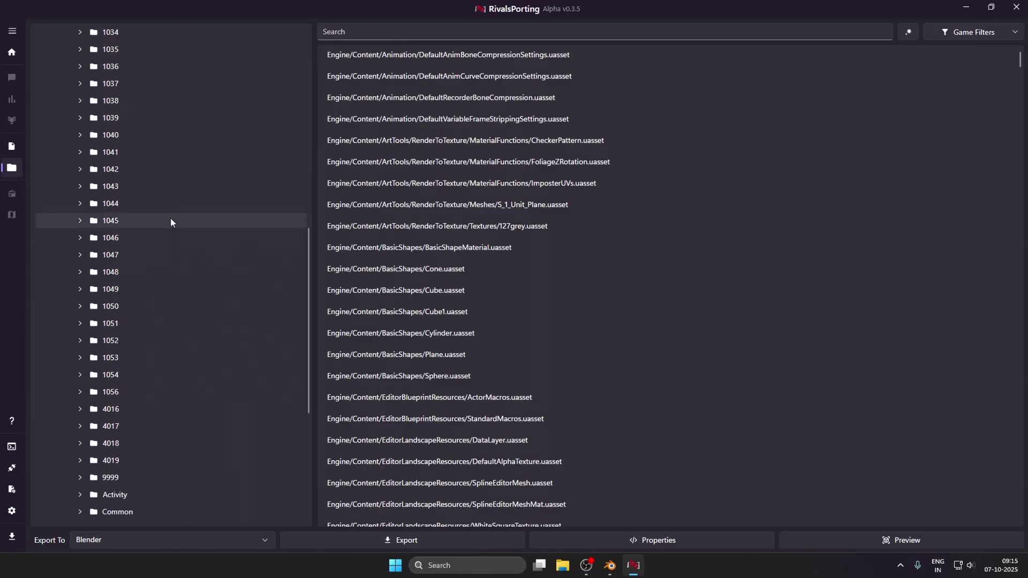
scroll(171, 202, "up", 4)
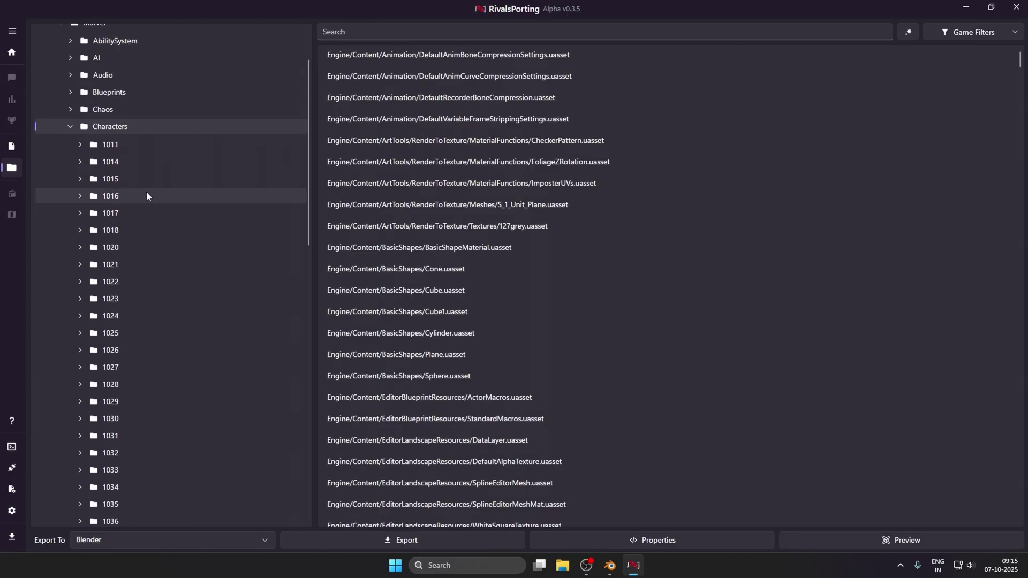
scroll(198, 298, "down", 2)
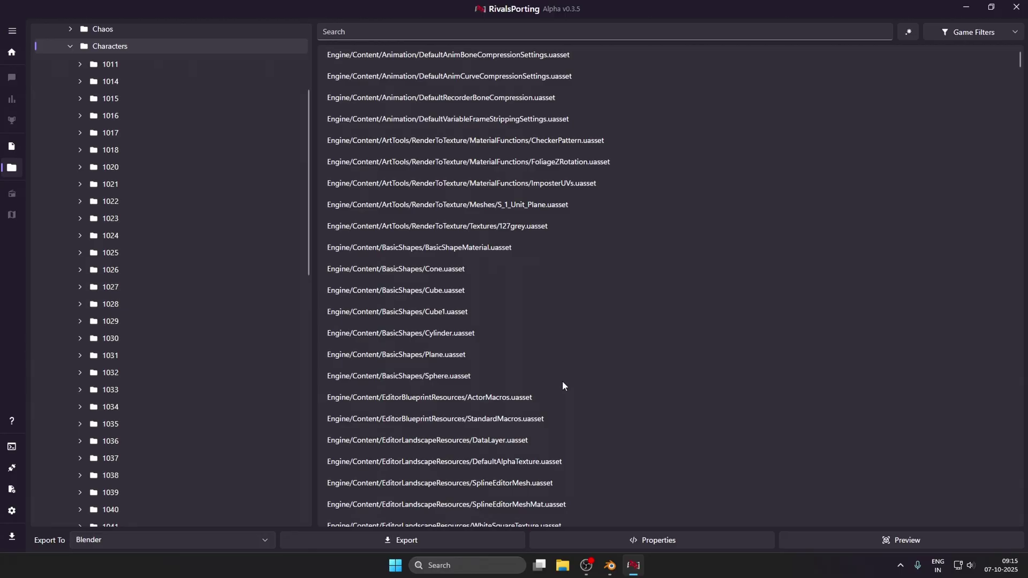
Switch to the MarvelRivalsCharacterIDs page on GitHub and examine how skin IDs match skin names, starting with Hulk's Mighty G-Bomb.
left_click(900, 565)
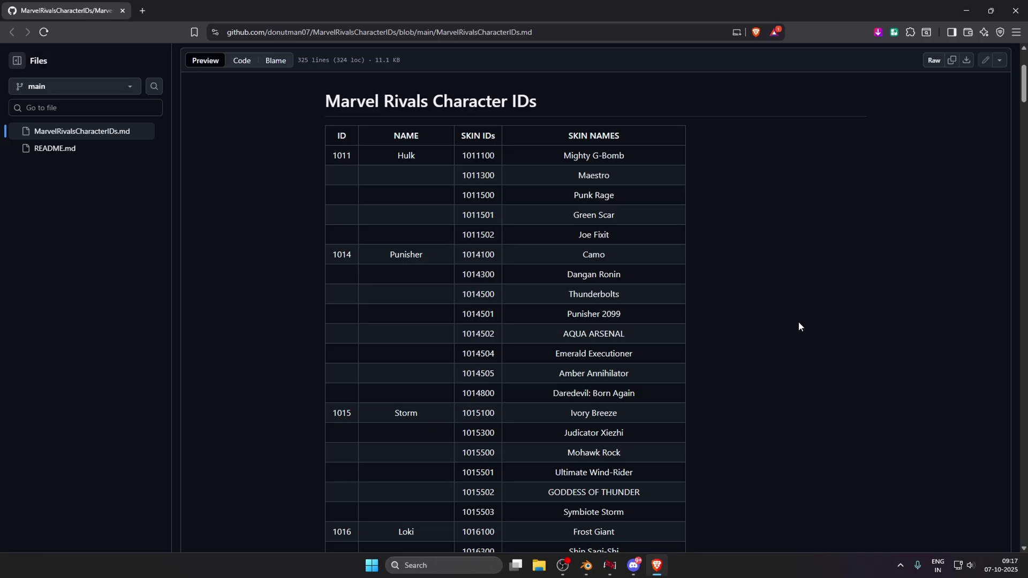
scroll(799, 321, "up", 3)
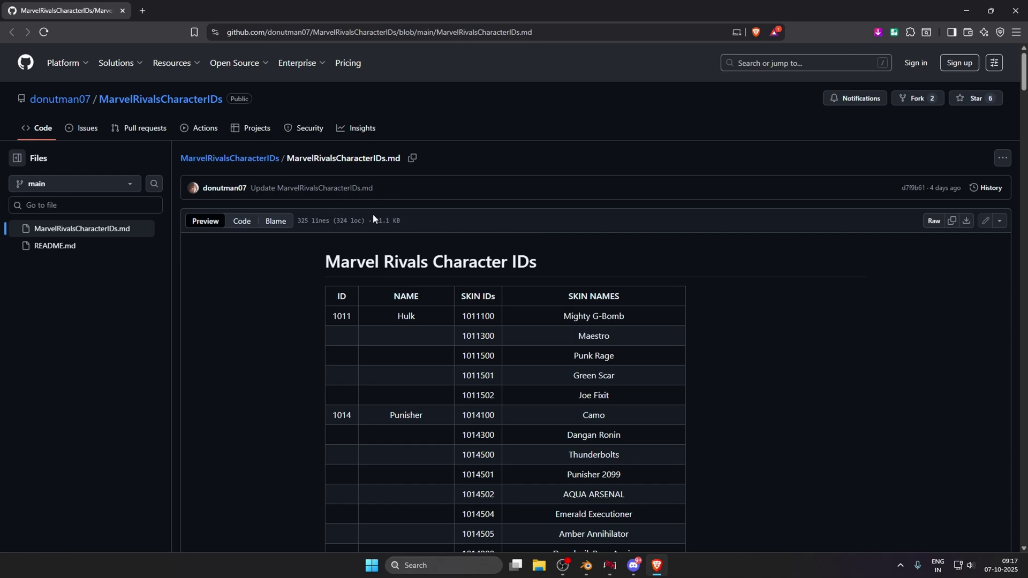
scroll(685, 256, "down", 2)
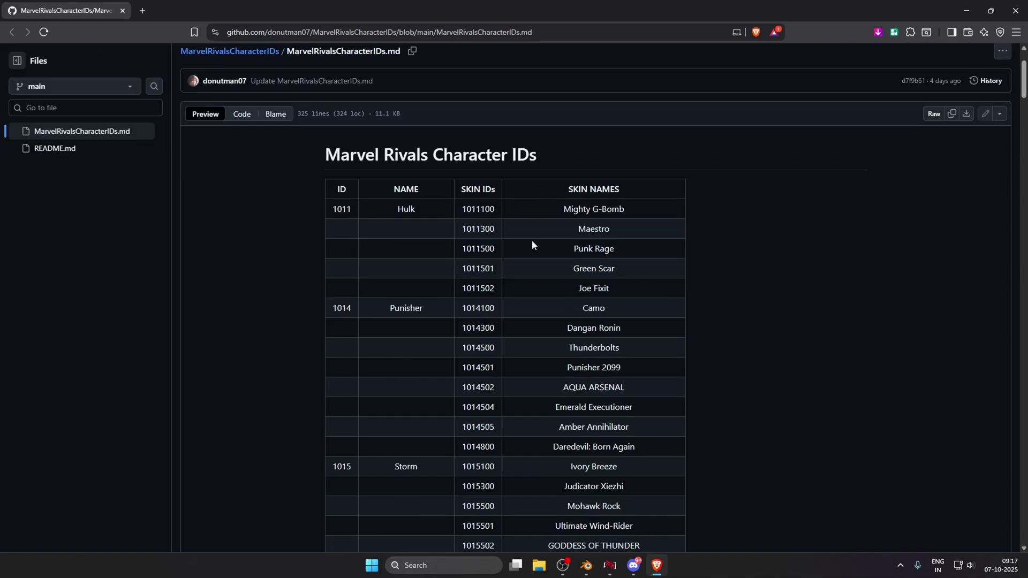
left_click_drag(464, 210, 512, 214)
left_click(631, 211)
scroll(592, 277, "down", 1)
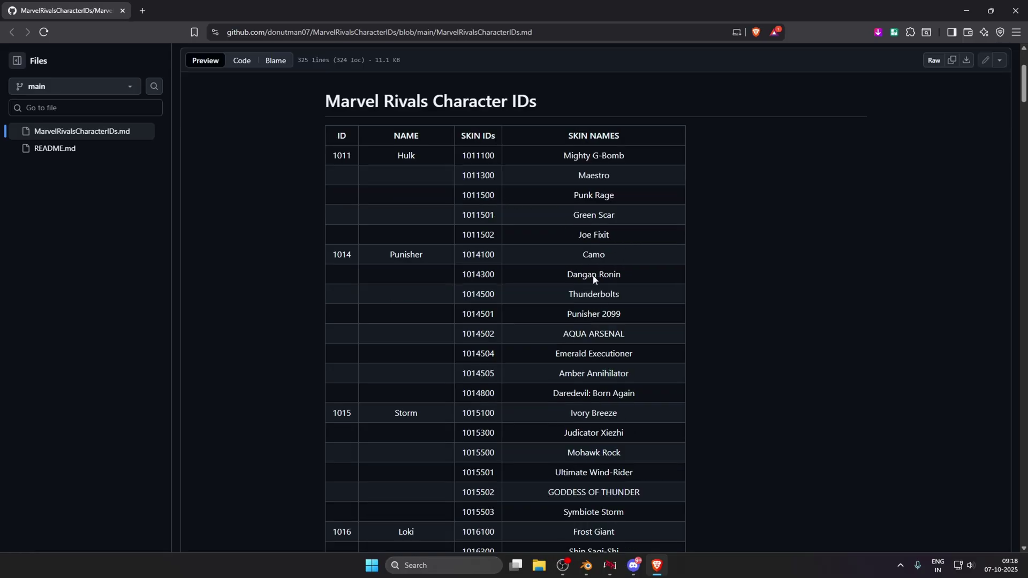
Find Hela's The Grim Lady skin in the character ID table and highlight its name and skin ID.
scroll(593, 276, "down", 4)
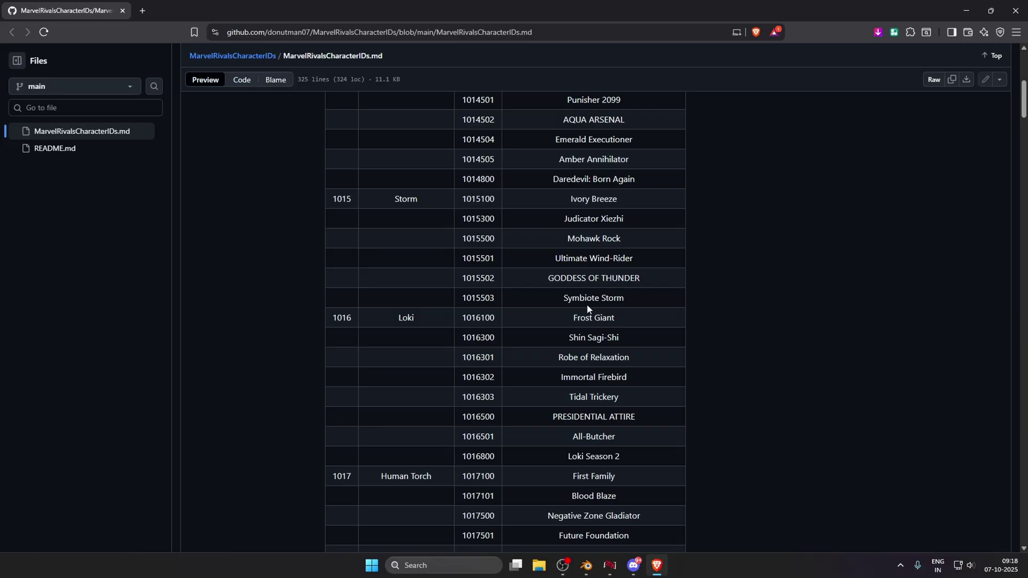
scroll(566, 320, "down", 10)
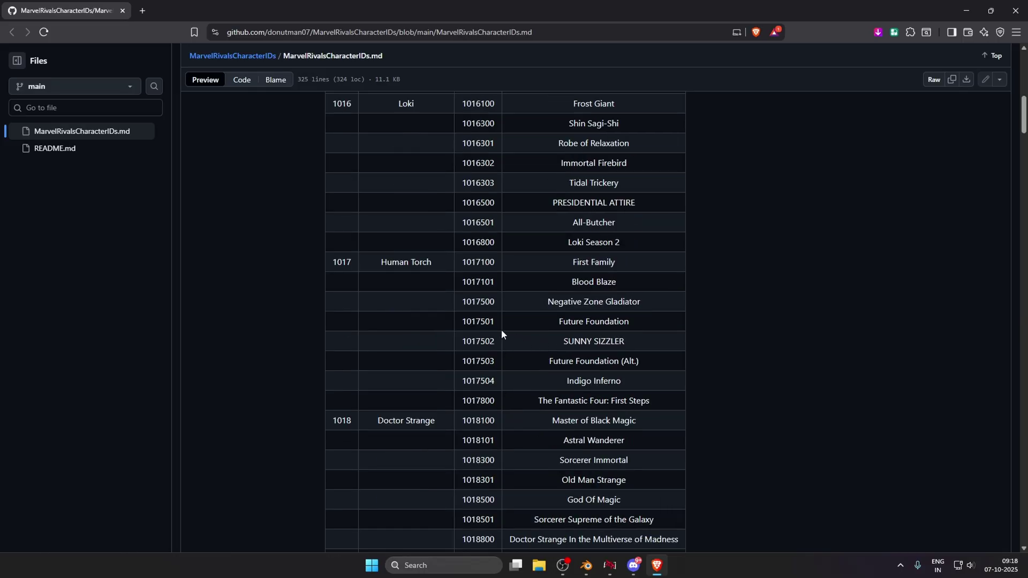
scroll(435, 337, "down", 11)
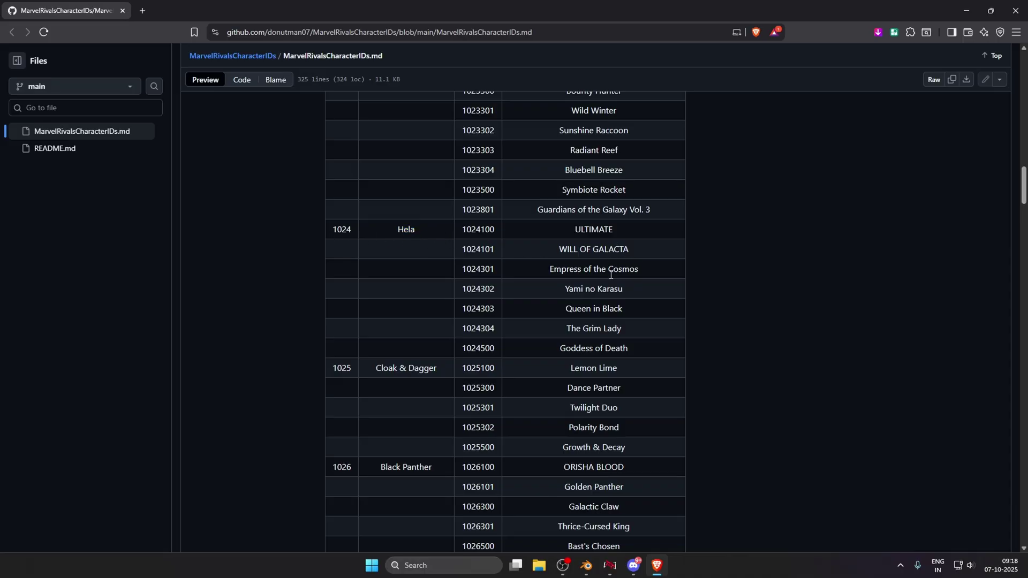
left_click_drag(559, 327, 631, 330)
left_click_drag(461, 328, 495, 329)
Switch to RivalsPorting, try searching the game files for 120404, and clear the search.
left_click(610, 565)
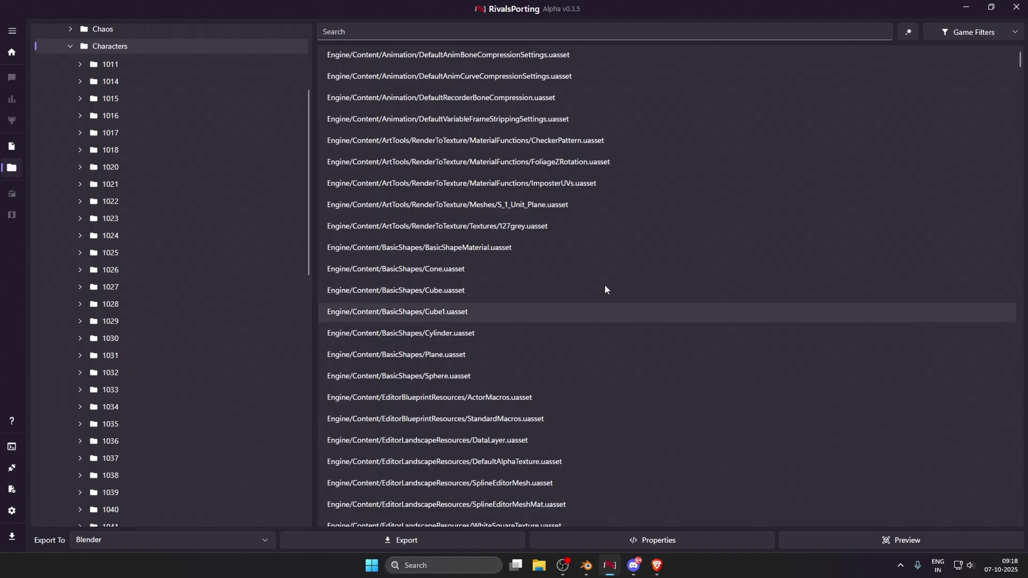
left_click(573, 33)
type("12")
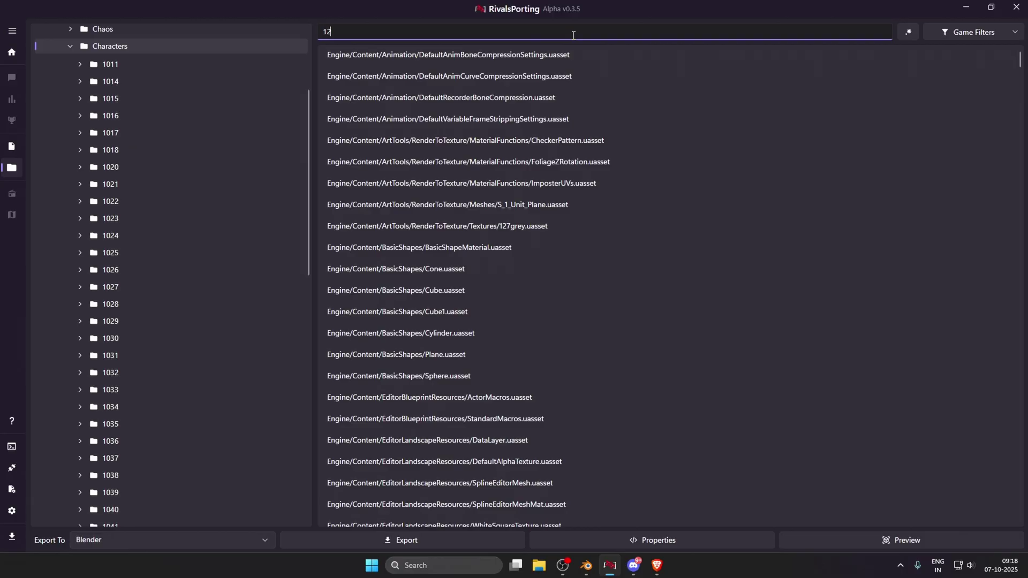
type("0404")
key("shift+Left")
key("shift+Left")
key("shift+Left")
key("shift+Left")
key("shift+Left")
key("shift+Left")
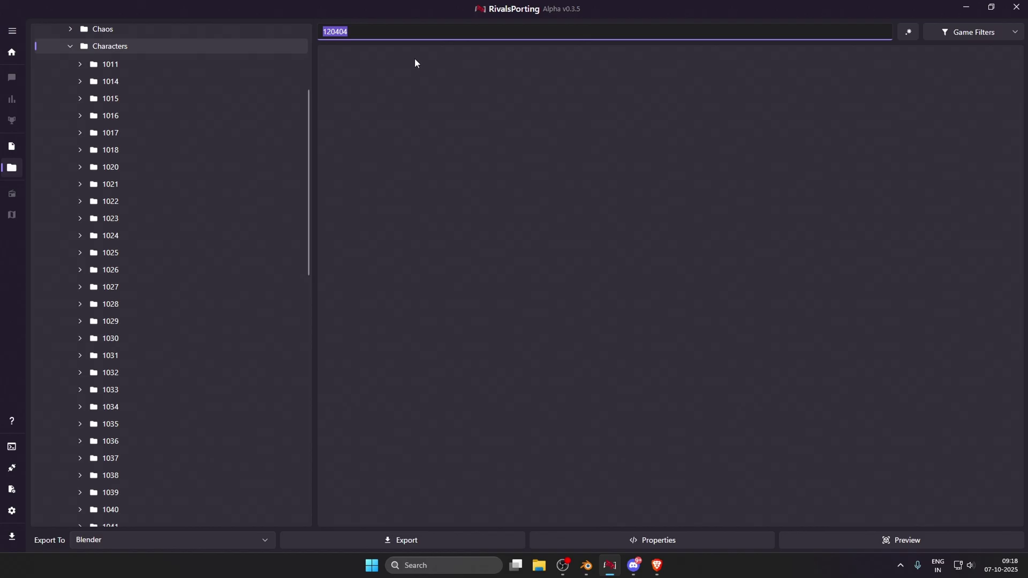
key("BackSpace")
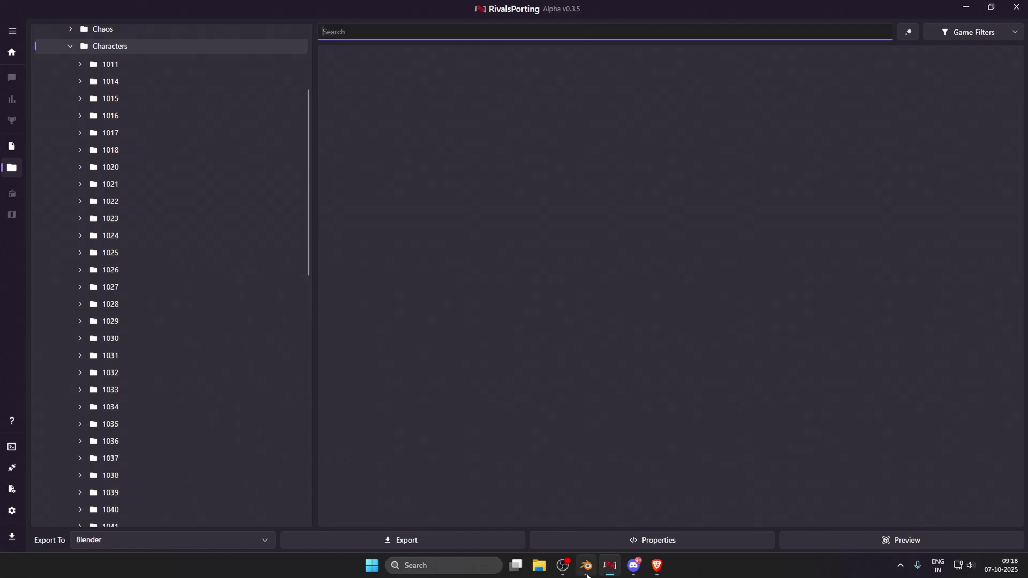
Check Hela's character ID in the GitHub table, return to RivalsPorting, and expand the 1024 character folder.
left_click(658, 572)
left_click(474, 338)
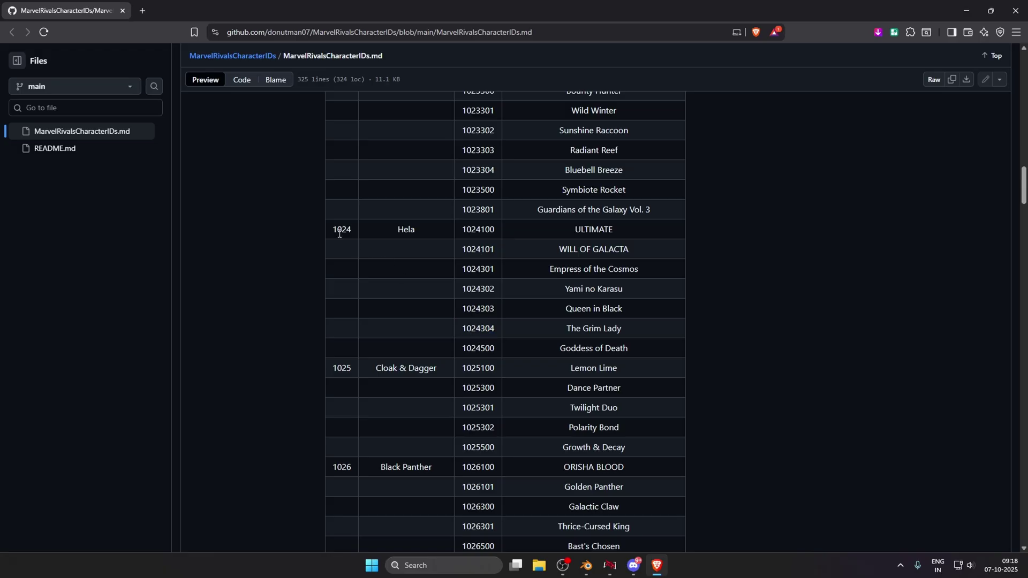
left_click(966, 11)
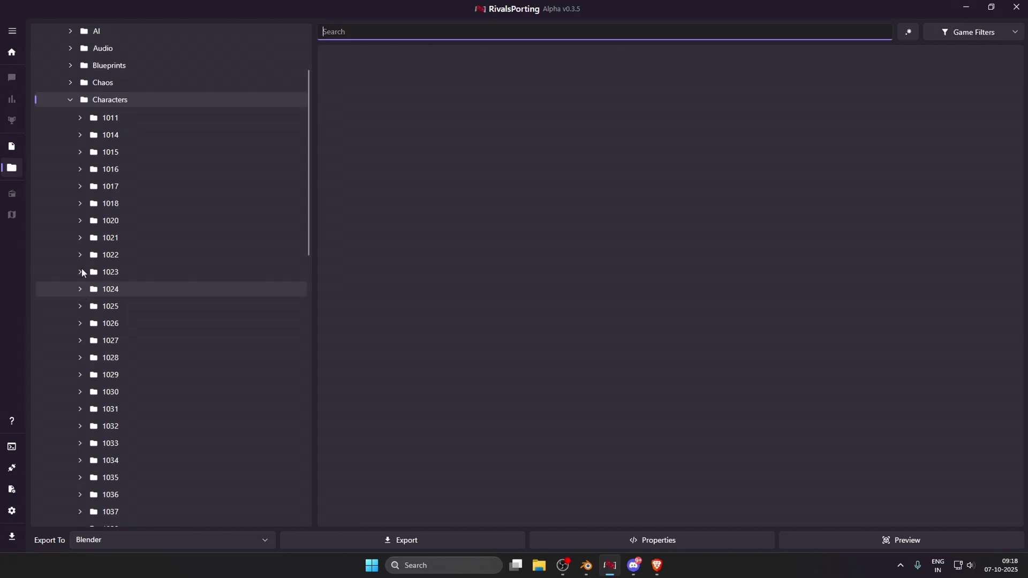
scroll(105, 253, "down", 1)
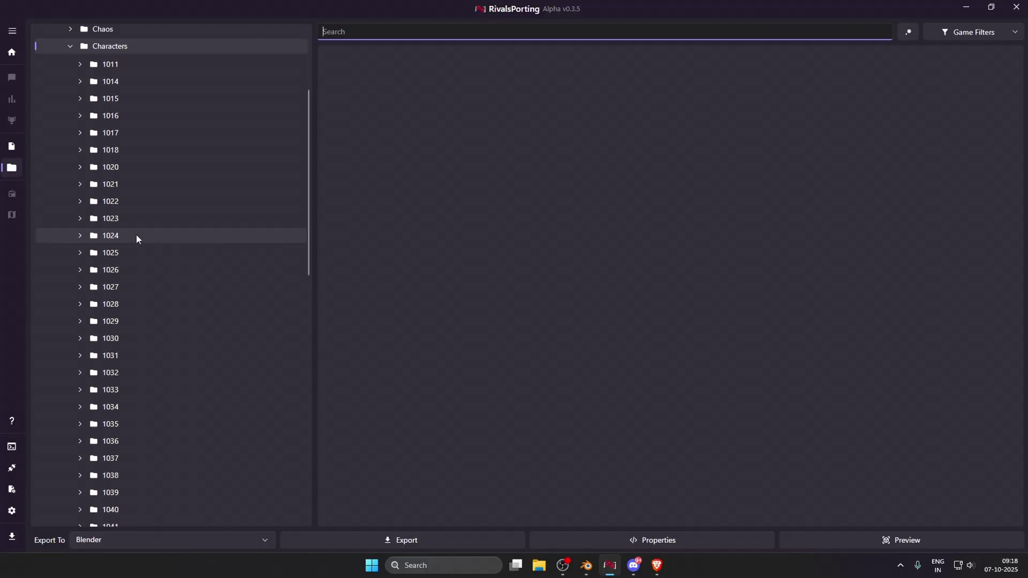
double_click(136, 235)
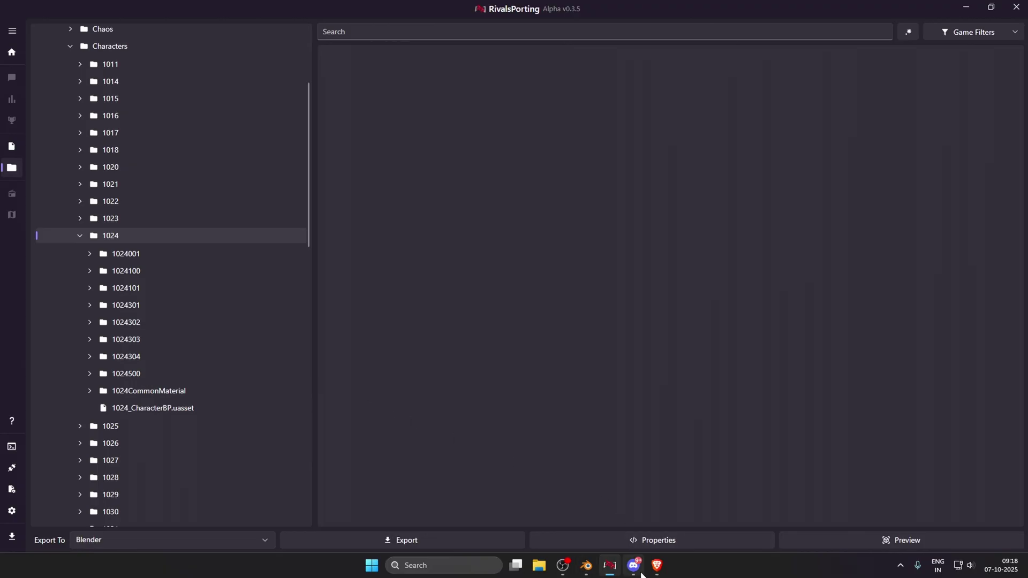
Recheck The Grim Lady's skin ID in the GitHub table and expand the 1024304 folder in RivalsPorting.
left_click(657, 566)
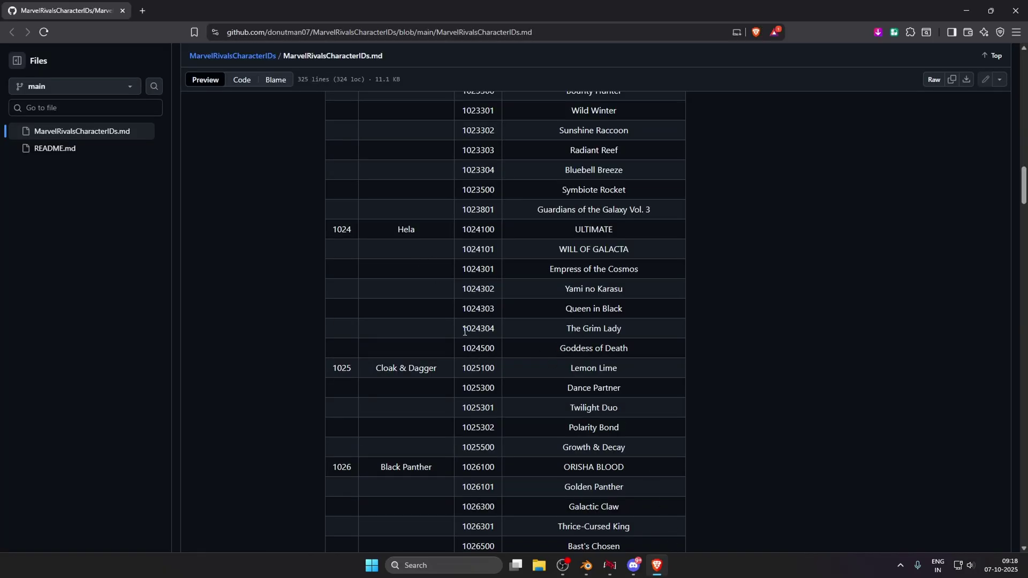
double_click(465, 330)
left_click(966, 10)
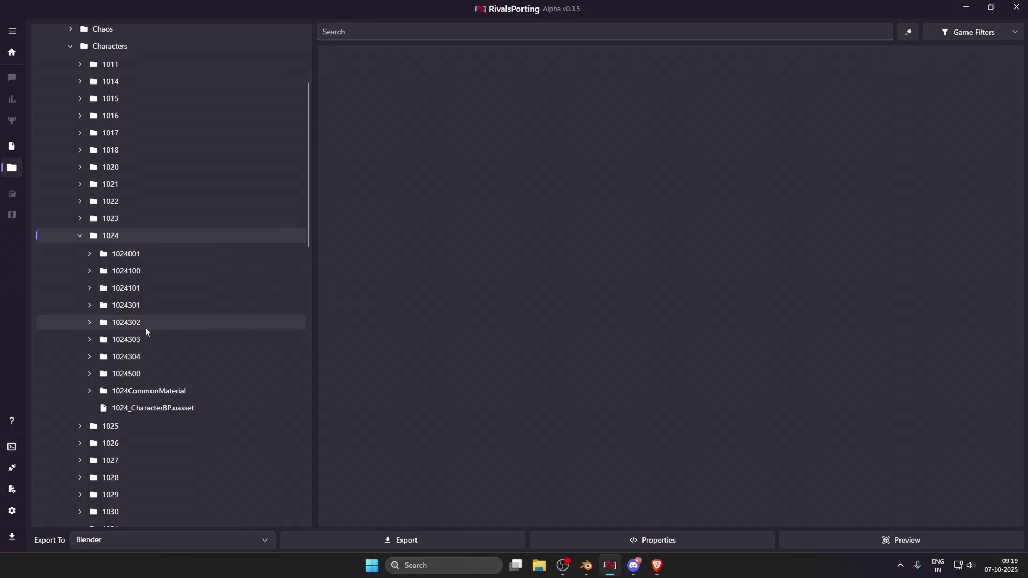
double_click(157, 359)
scroll(166, 321, "down", 2)
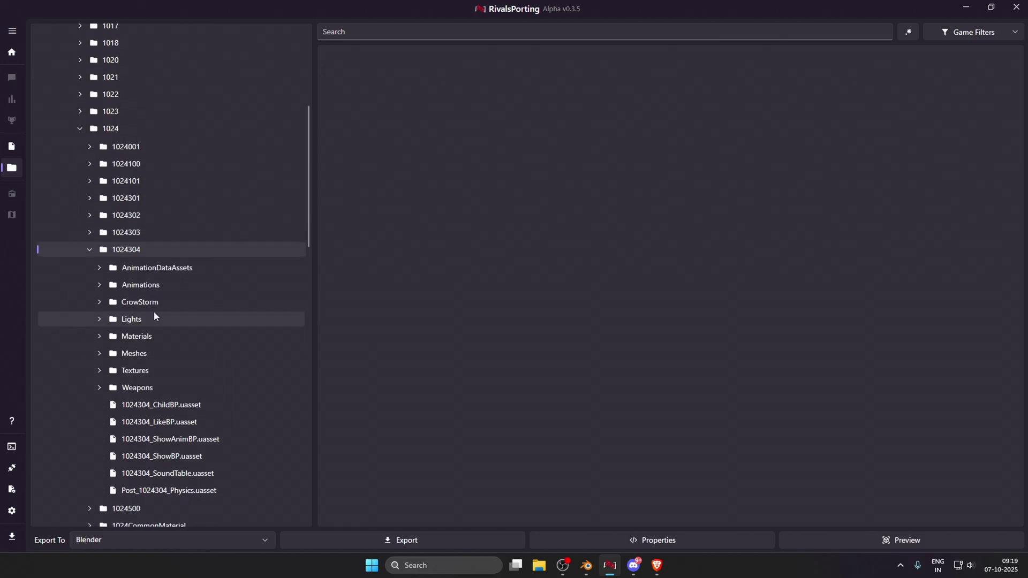
Expand the skin's Meshes folder and export SK_1024_1024304_Lobby.uasset to Blender.
double_click(172, 356)
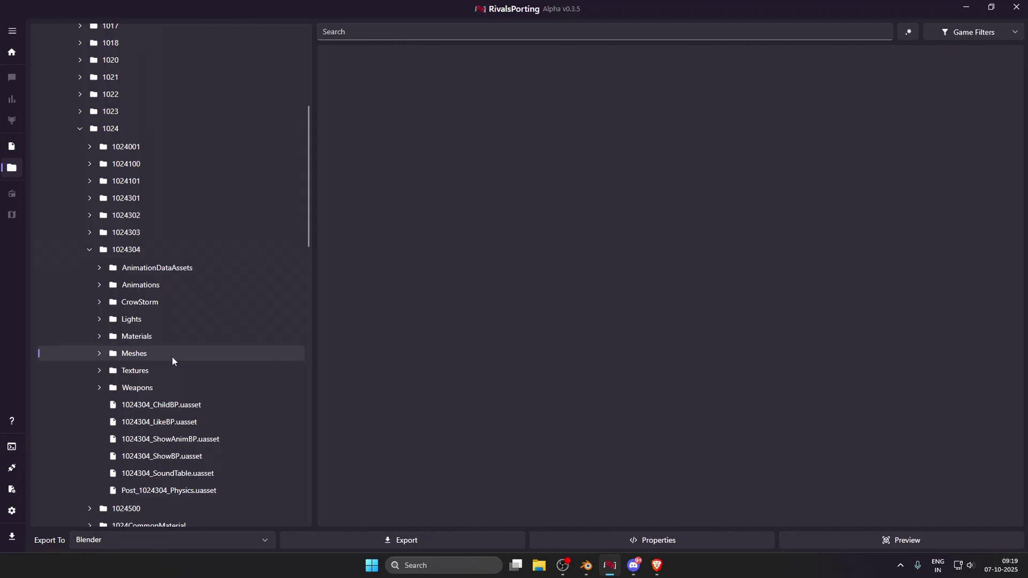
scroll(191, 327, "down", 2)
left_click(224, 287)
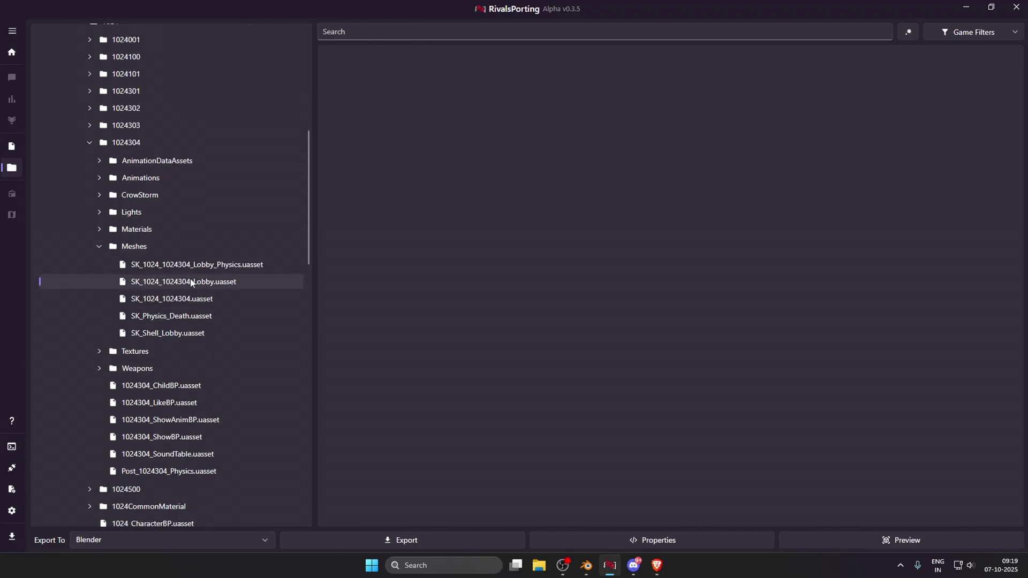
double_click(167, 286)
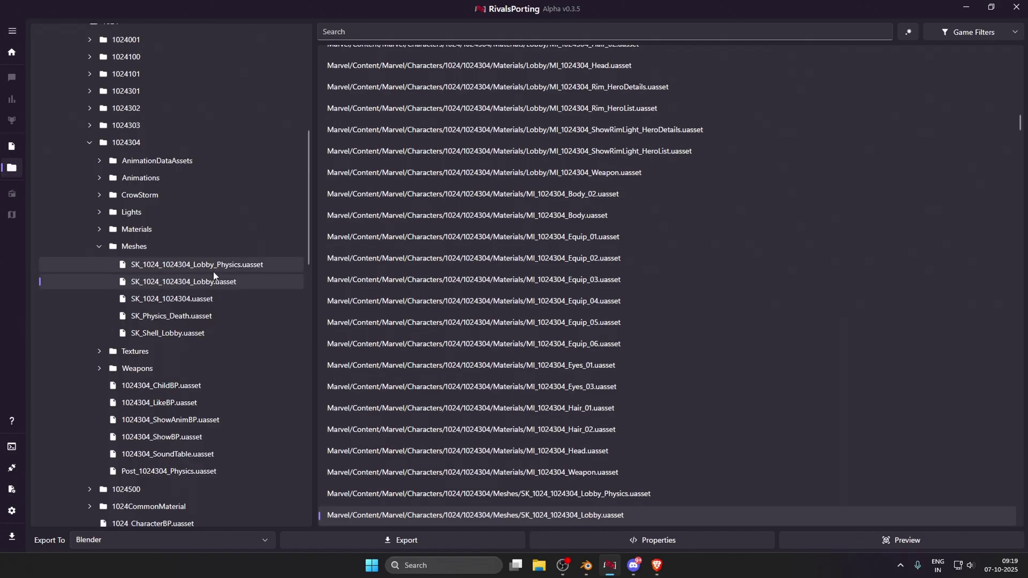
double_click(189, 303)
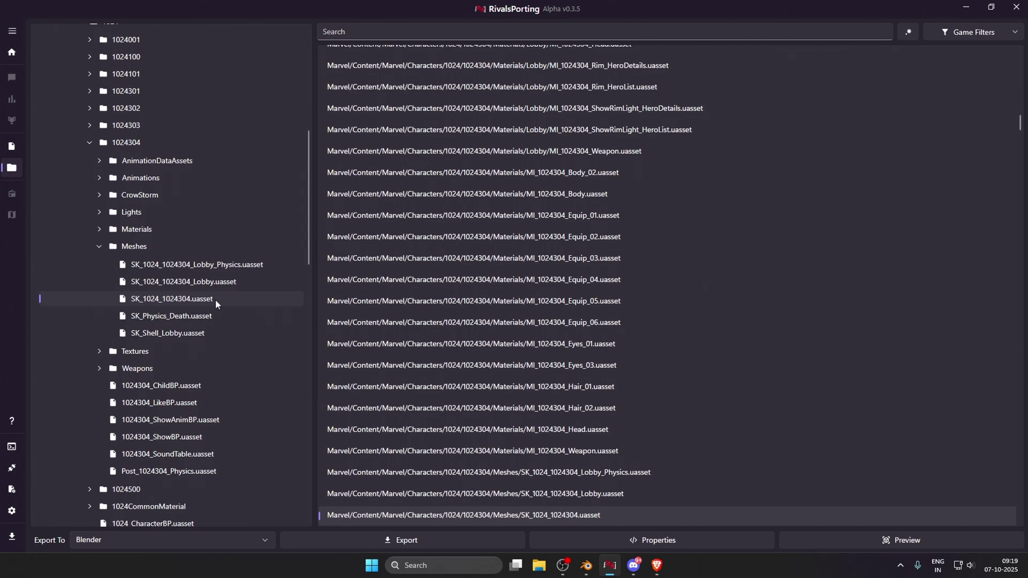
left_click(241, 281)
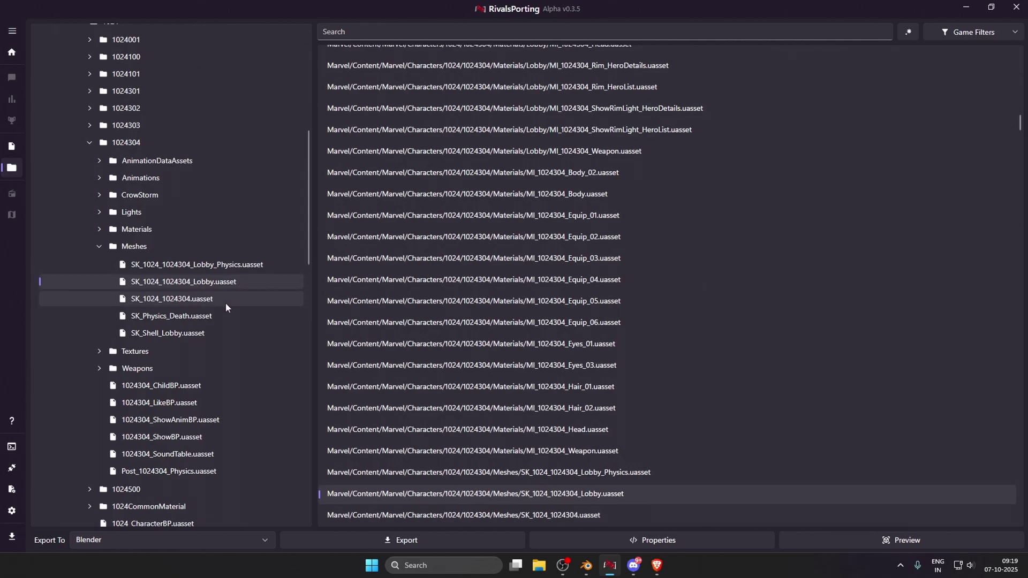
left_click(454, 538)
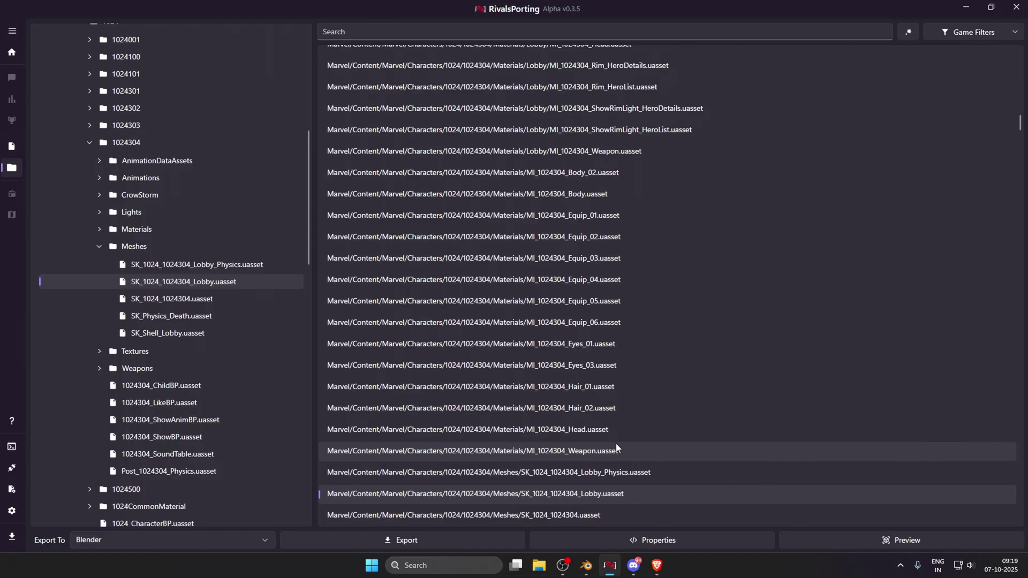
Revisit the GitHub character ID table at Hela's skins and return to RivalsPorting.
left_click(658, 566)
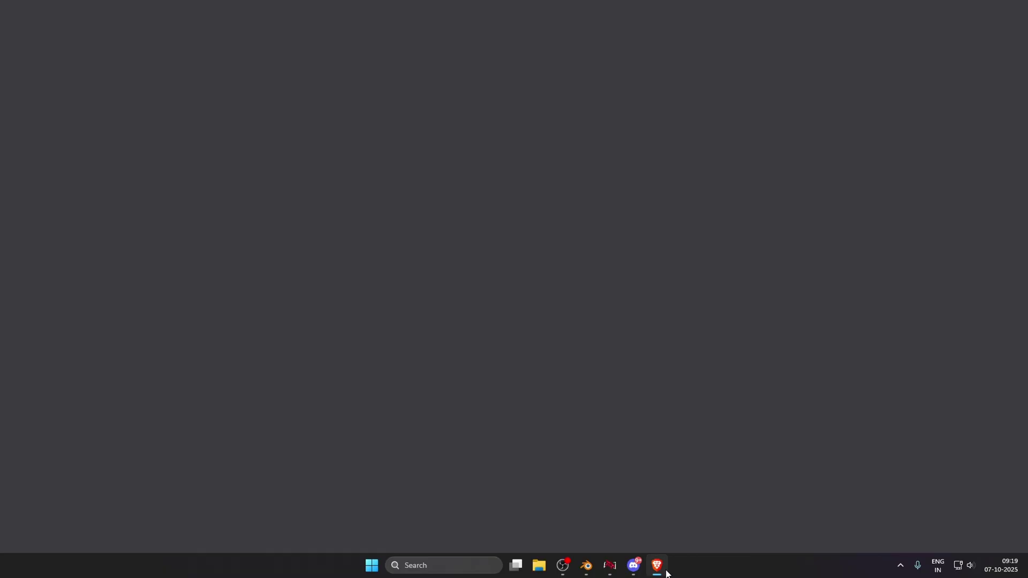
left_click(507, 334)
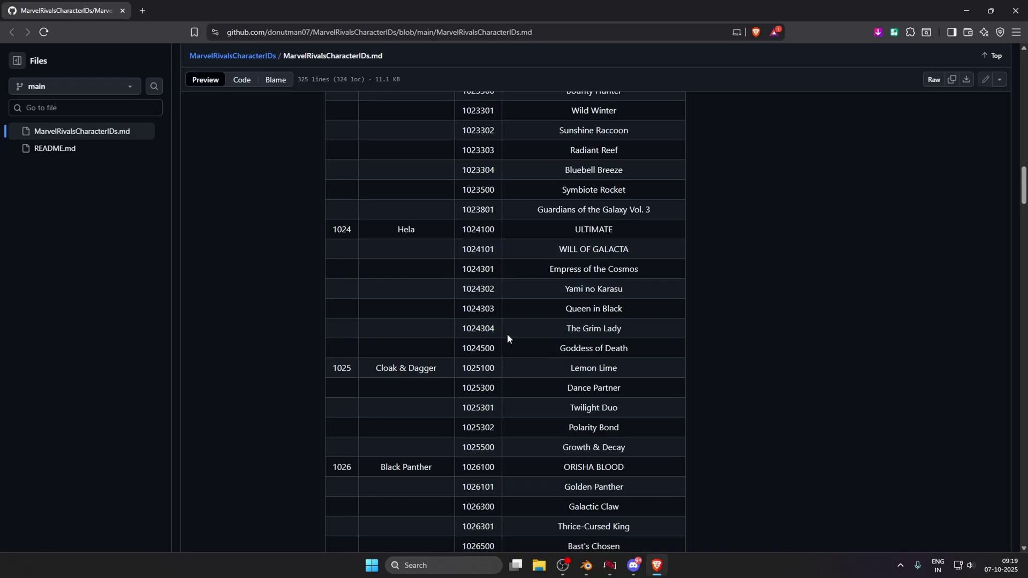
left_click(966, 10)
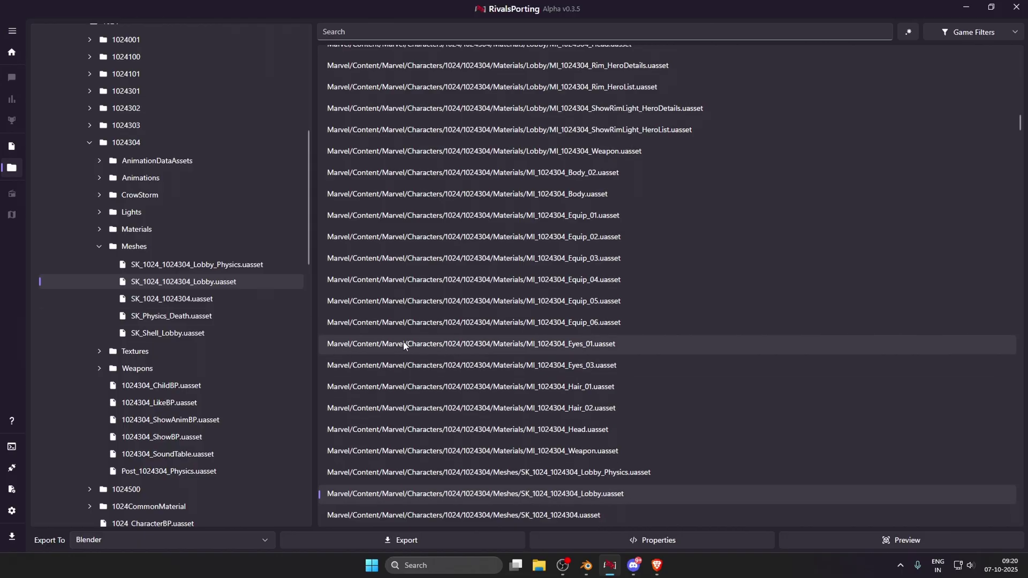
Switch to Blender, examine the imported Hela model and its hierarchy, and select the SK_1024_1024304_Lobby collection.
mouse_move(583, 570)
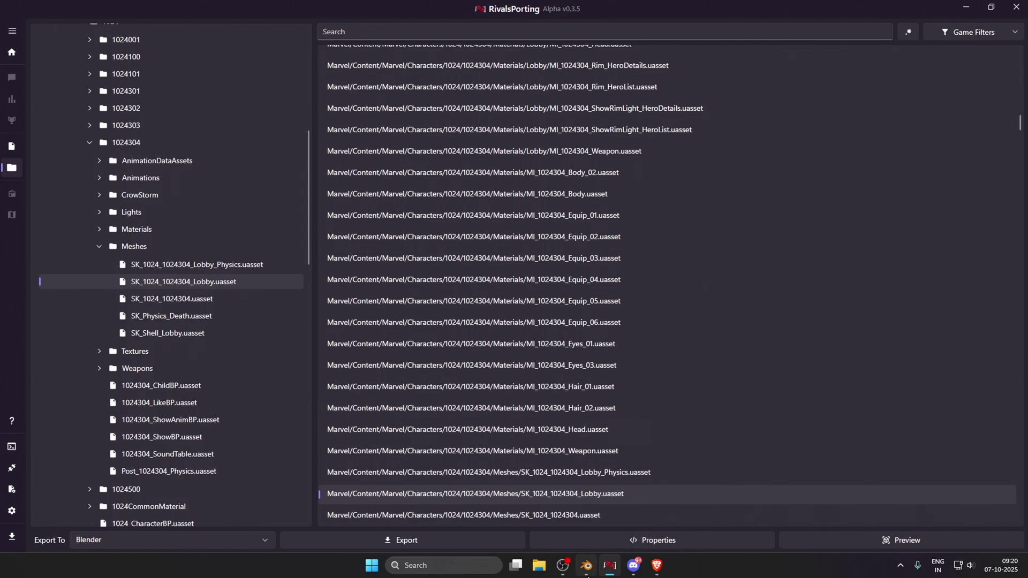
left_click(587, 566)
left_click_drag(583, 351, 584, 300)
scroll(585, 172, "up", 5)
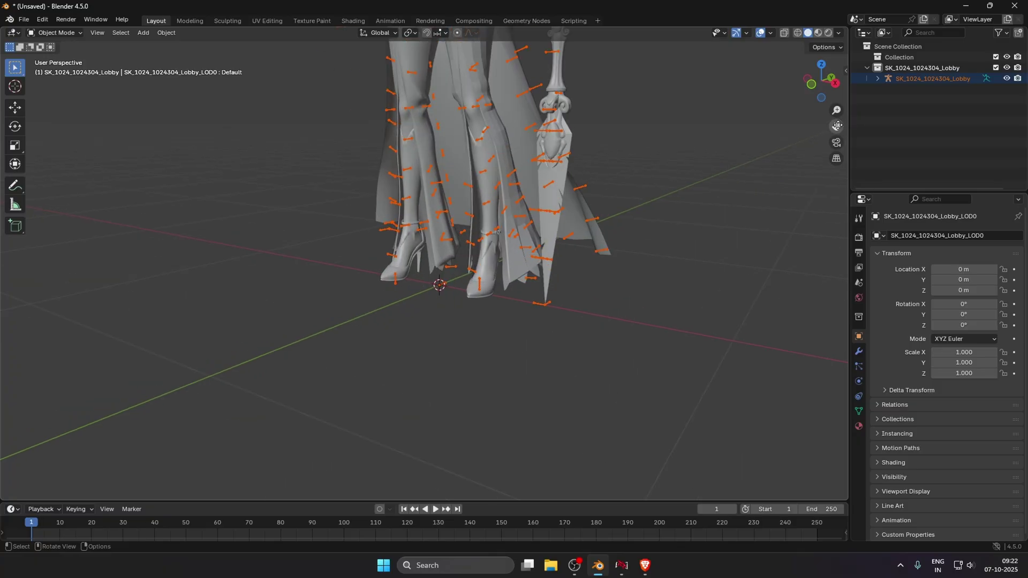
key("Home")
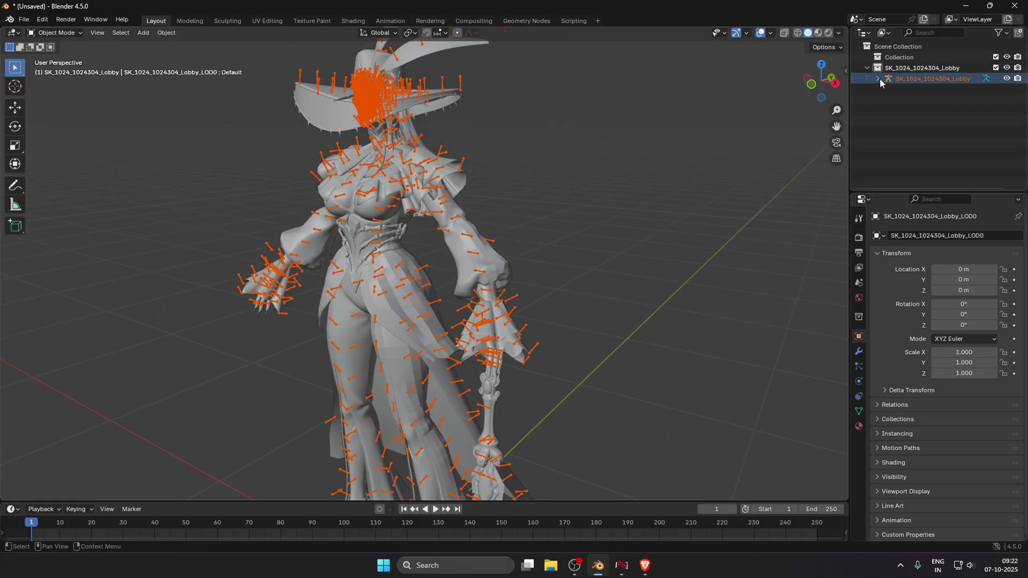
left_click(878, 78)
left_click(878, 79)
left_click(925, 69)
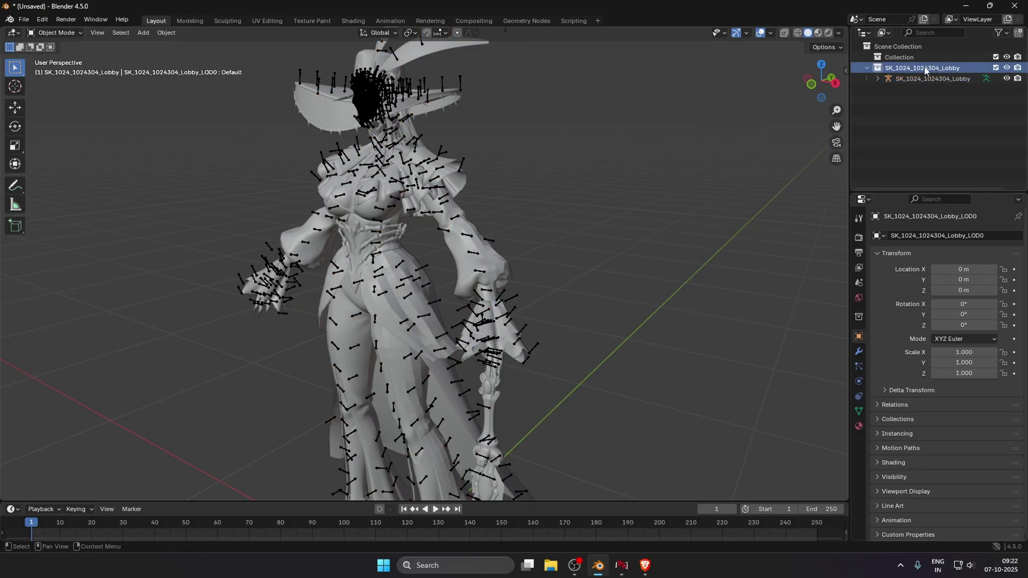
Hide the Bones overlay and show the character with Material Preview shading.
left_click_drag(502, 143, 600, 144)
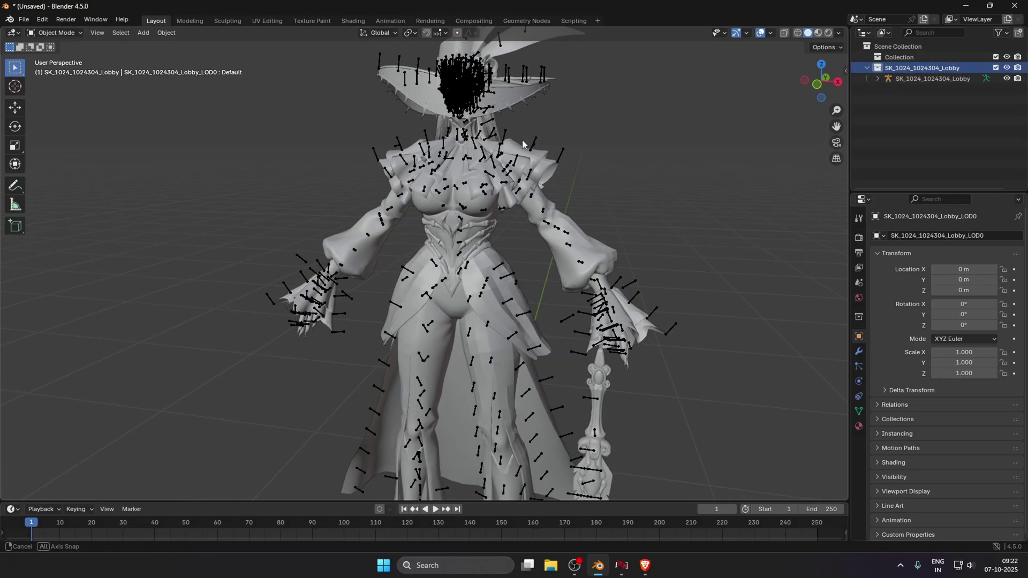
left_click(771, 33)
left_click(776, 151)
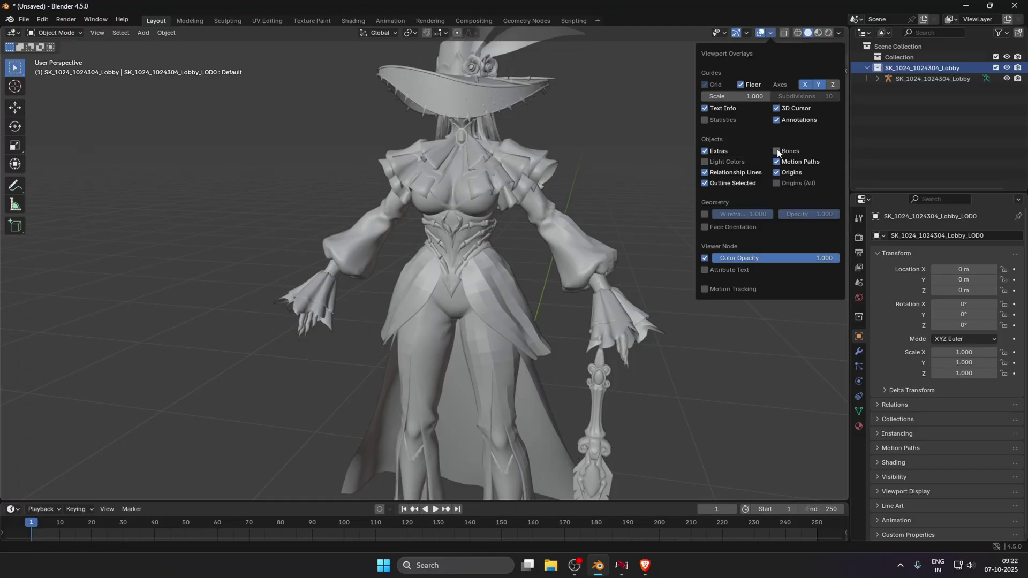
left_click(818, 33)
scroll(507, 233, "up", 2)
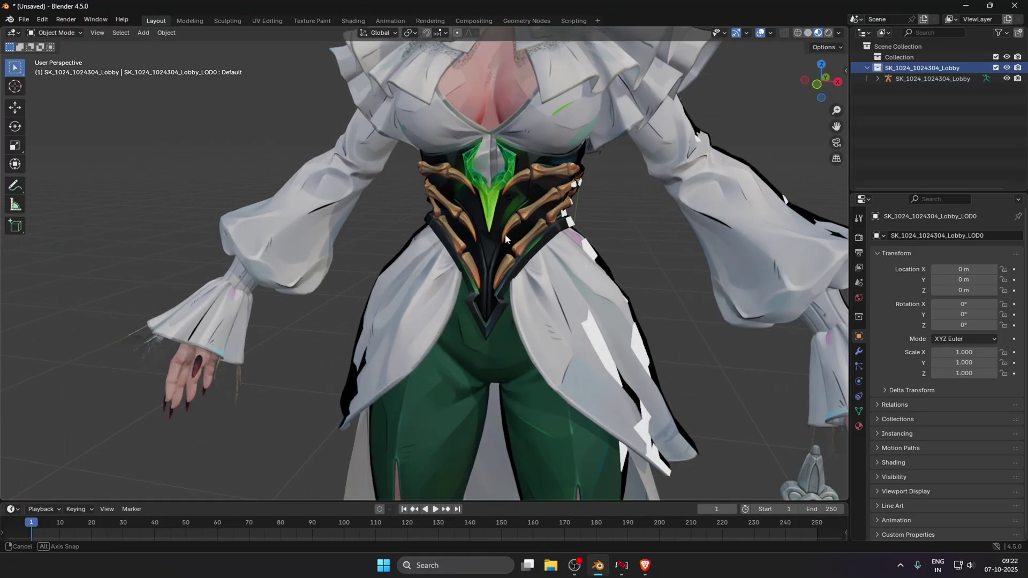
left_click_drag(505, 233, 532, 272)
scroll(532, 272, "down", 5)
scroll(509, 270, "up", 6)
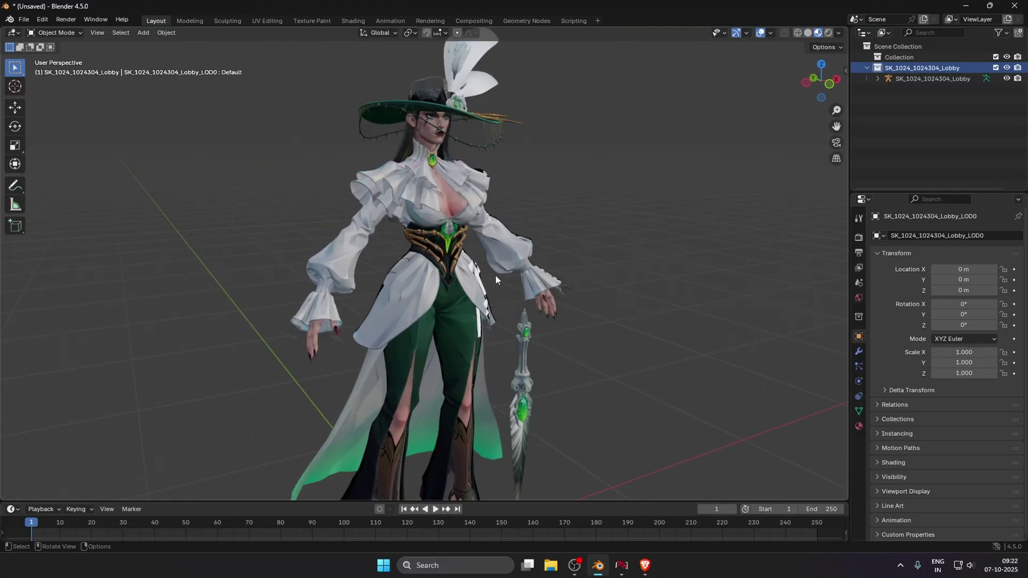
Select the character mesh and separate all its geometry by material in Edit Mode, returning to Object Mode.
left_click_drag(509, 269, 546, 126)
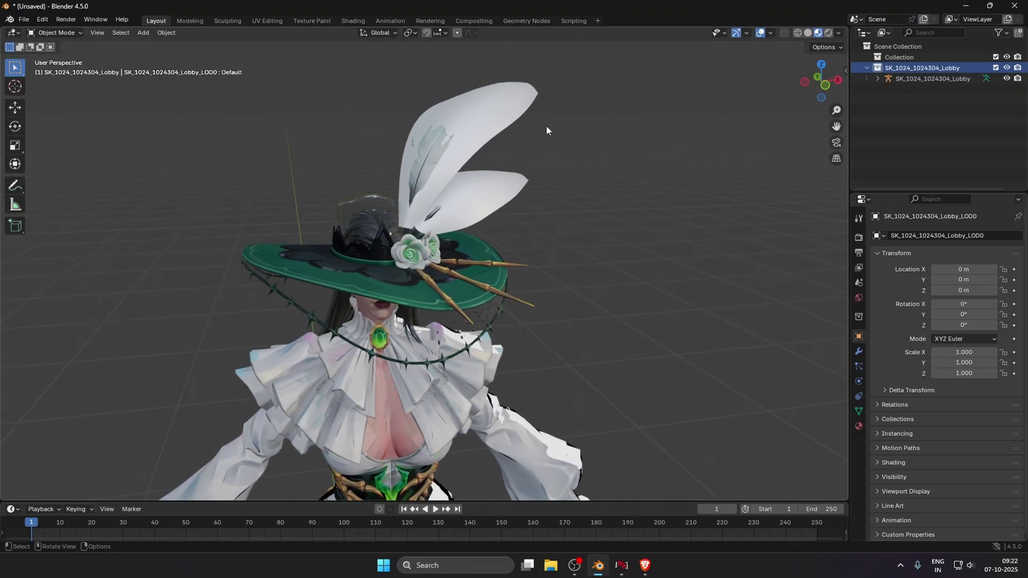
left_click(442, 153)
left_click_drag(442, 153, 516, 148)
scroll(465, 166, "up", 4)
scroll(435, 185, "down", 2)
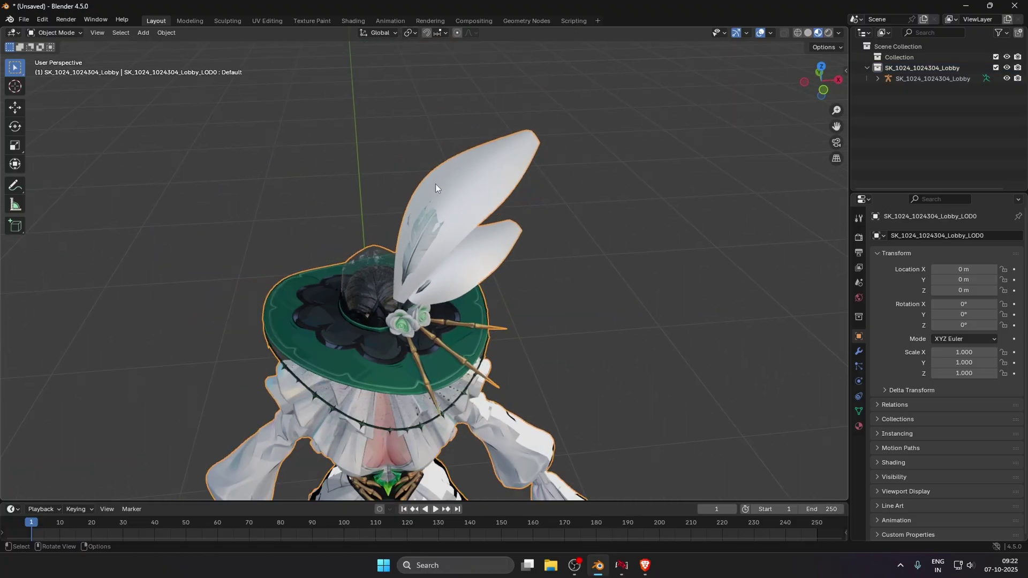
scroll(426, 229, "down", 3)
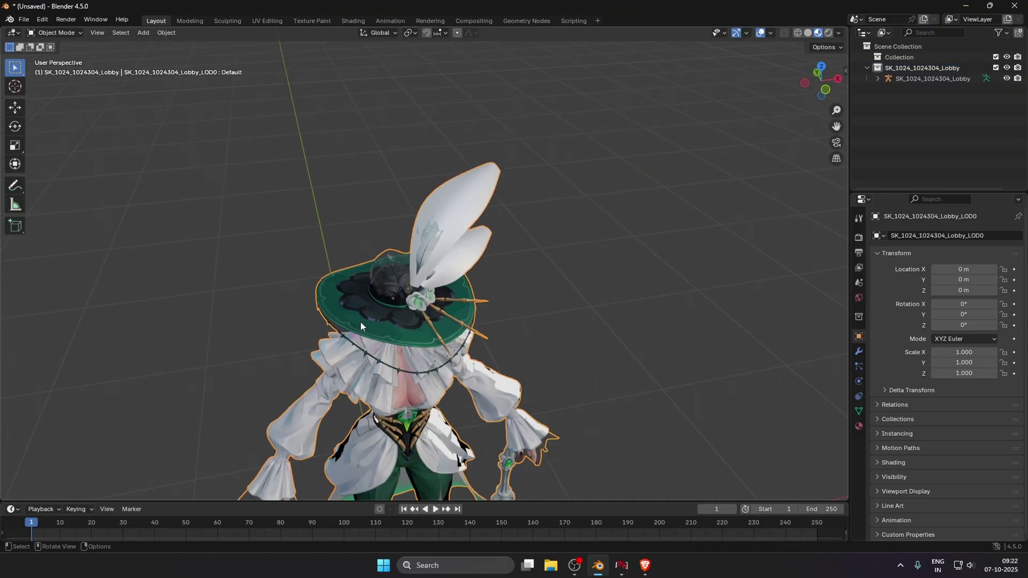
key("Tab")
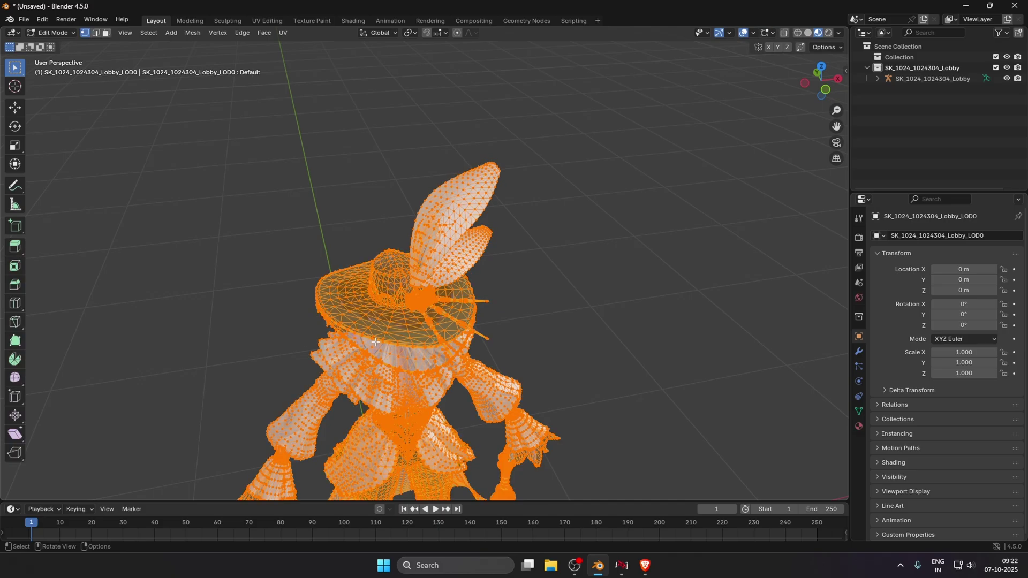
right_click(376, 335)
mouse_move(333, 514)
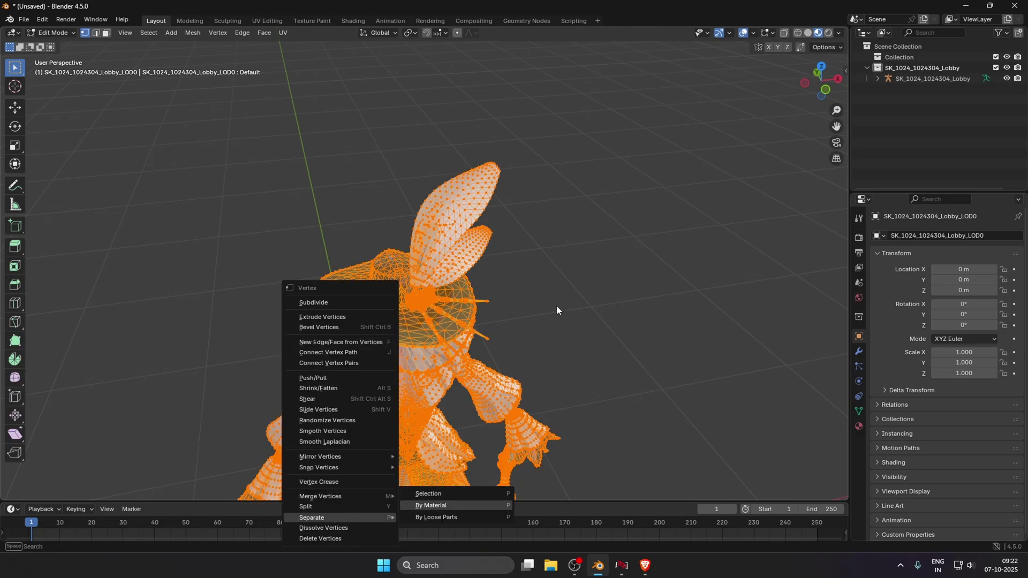
key("Return")
key("Tab")
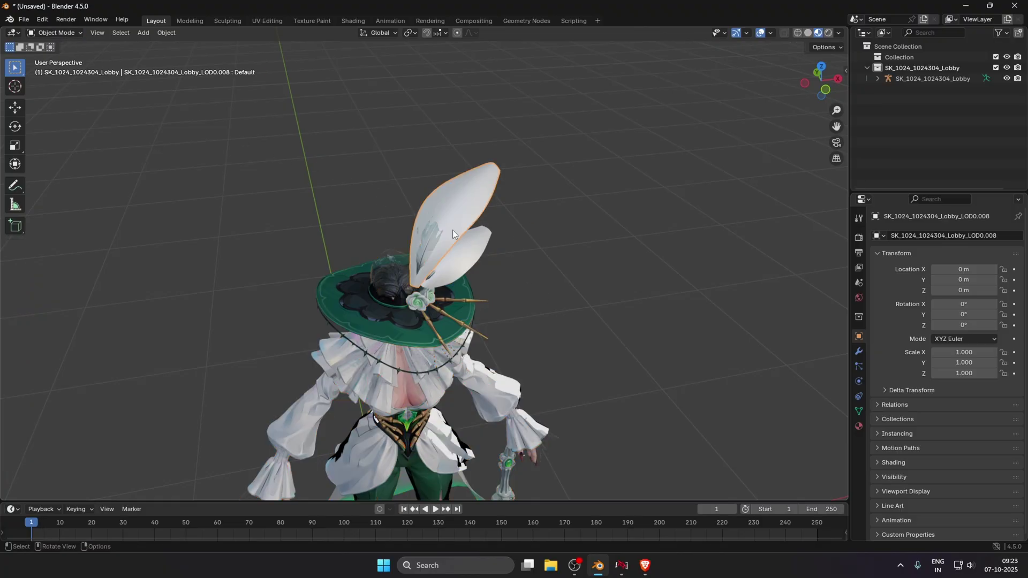
Delete the separated white shell around the hat feathers and the outline mesh covering the clothing.
key("Delete")
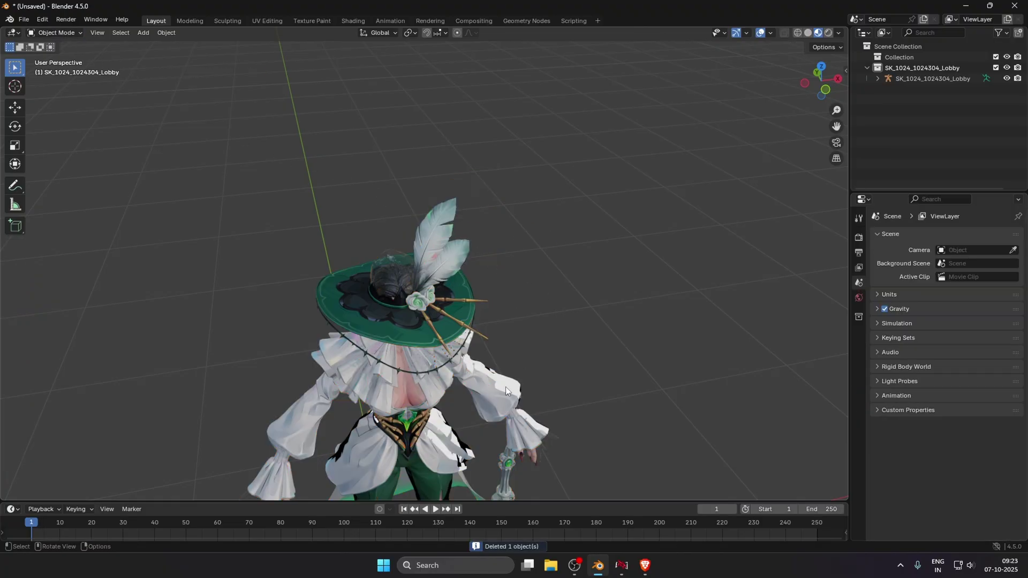
left_click(505, 386)
key("Delete")
scroll(531, 364, "down", 3)
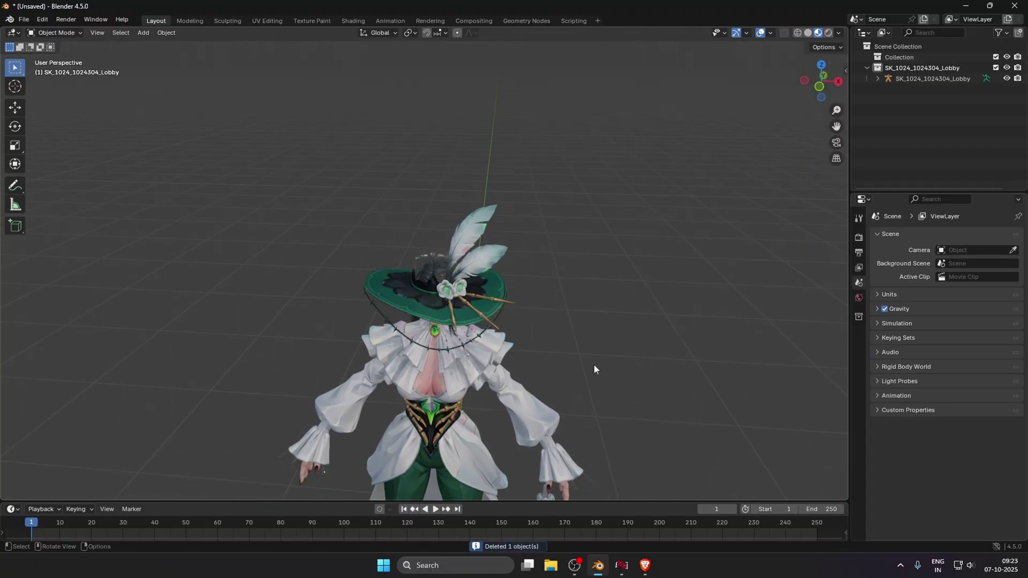
Examine the cleaned-up character from several angles, including the outfit, face, hat and weapon.
left_click_drag(837, 127, 833, 59)
scroll(442, 347, "up", 5)
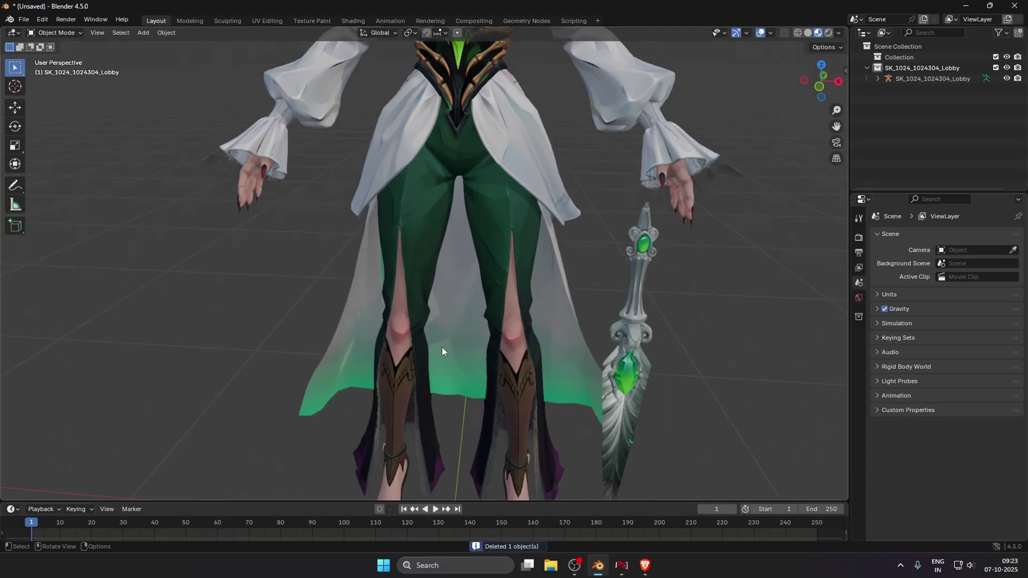
scroll(834, 140, "down", 2)
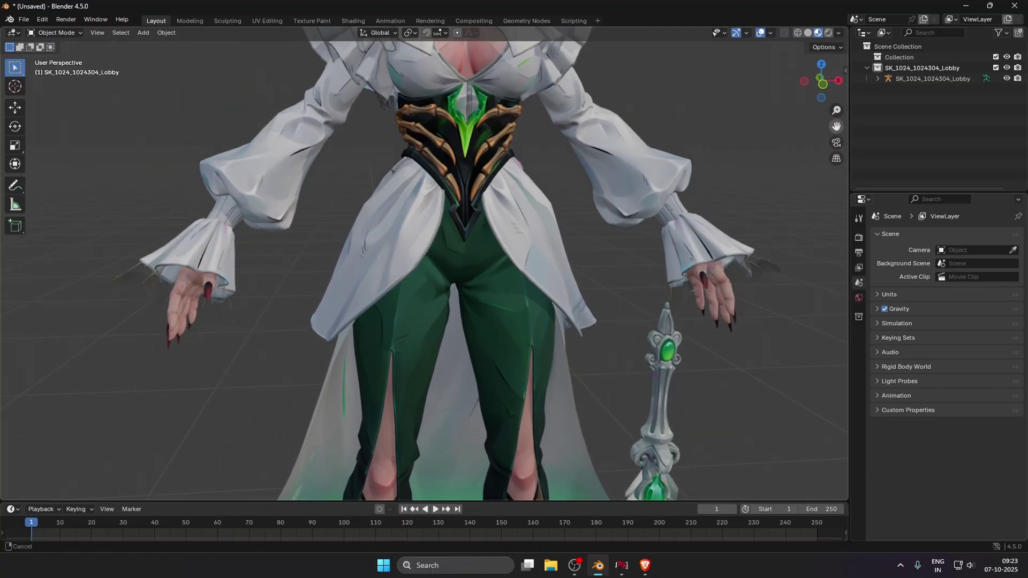
left_click_drag(834, 140, 589, 211)
scroll(440, 239, "up", 3)
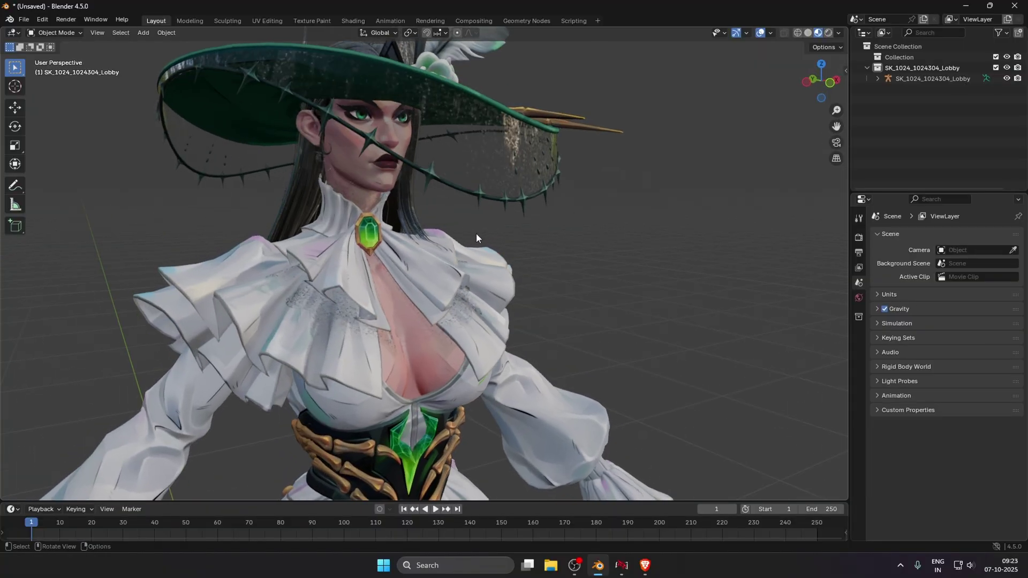
left_click_drag(473, 264, 469, 294)
scroll(469, 294, "down", 3)
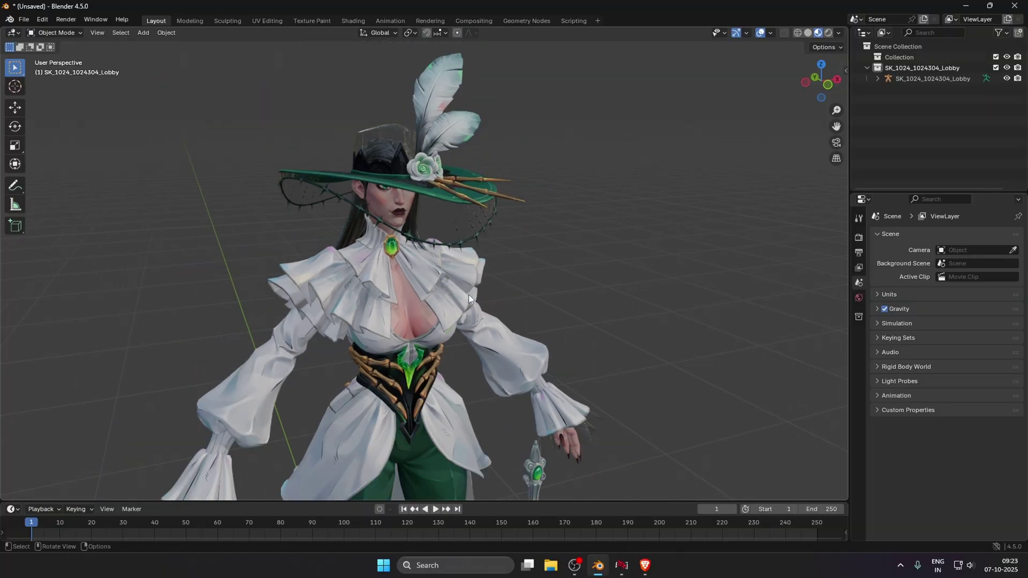
left_click_drag(521, 336, 498, 337)
left_click_drag(836, 127, 836, 102)
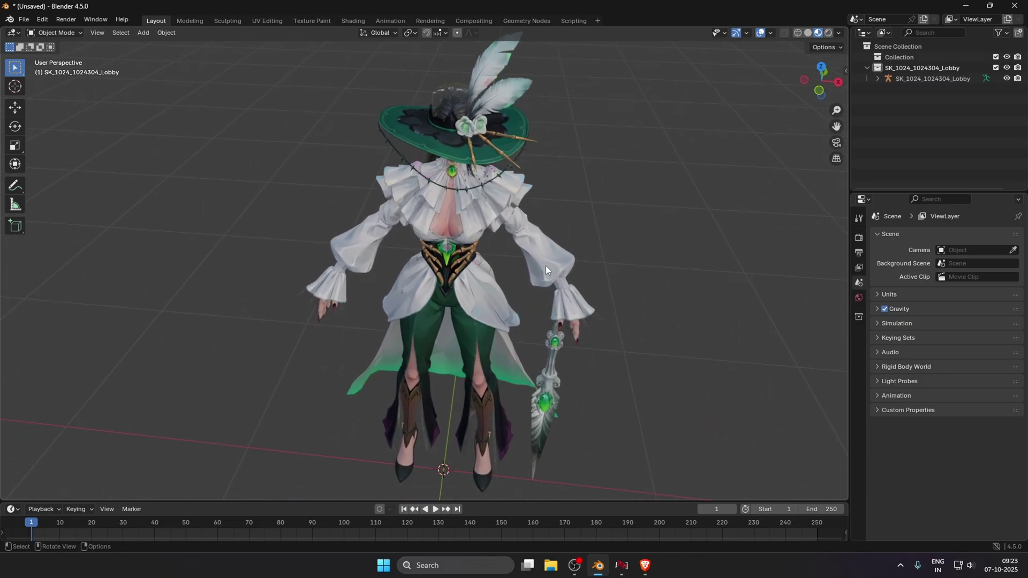
scroll(522, 288, "up", 3)
left_click_drag(521, 288, 543, 273)
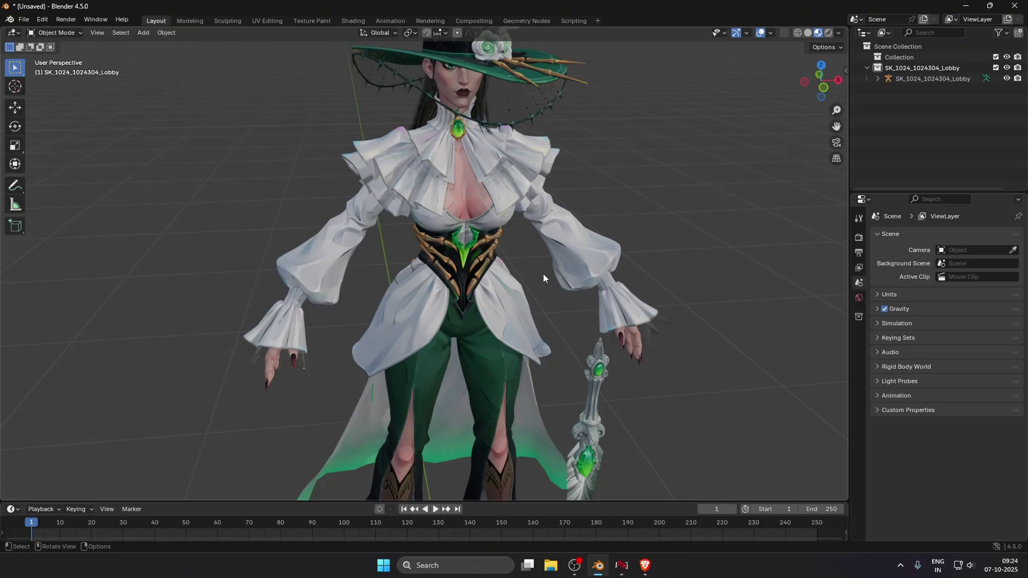
left_click_drag(543, 274, 508, 332)
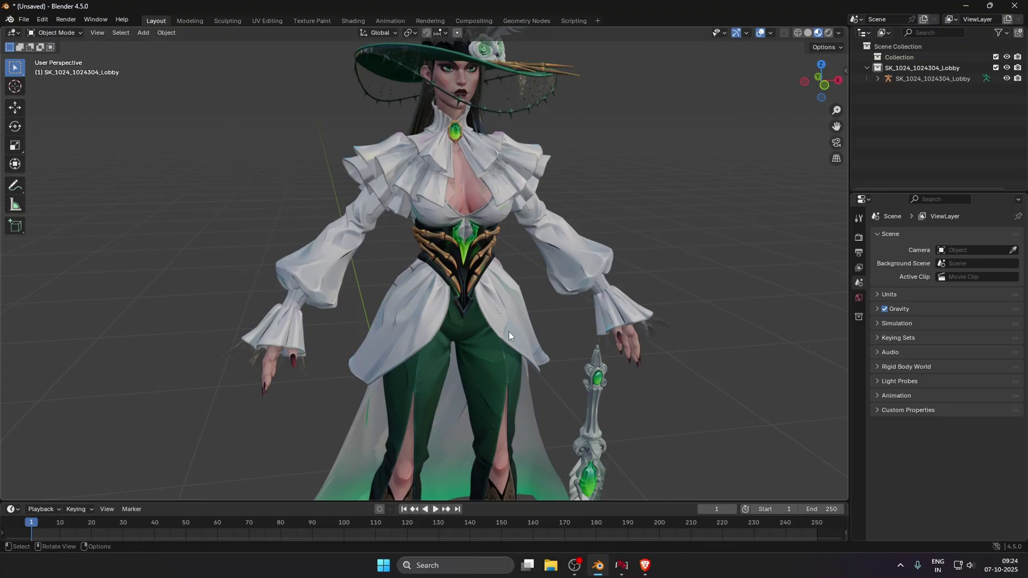
left_click_drag(509, 332, 518, 358)
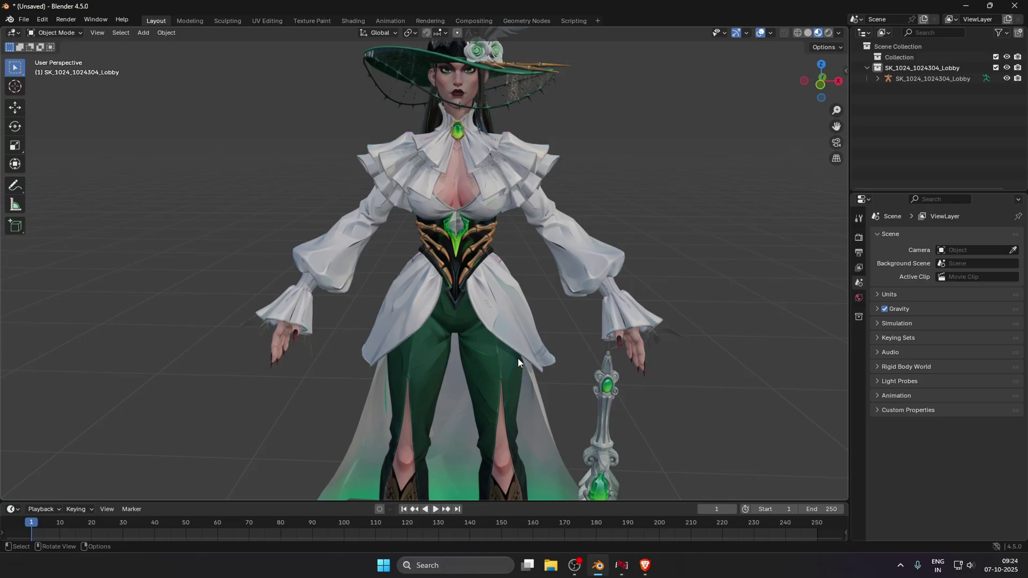